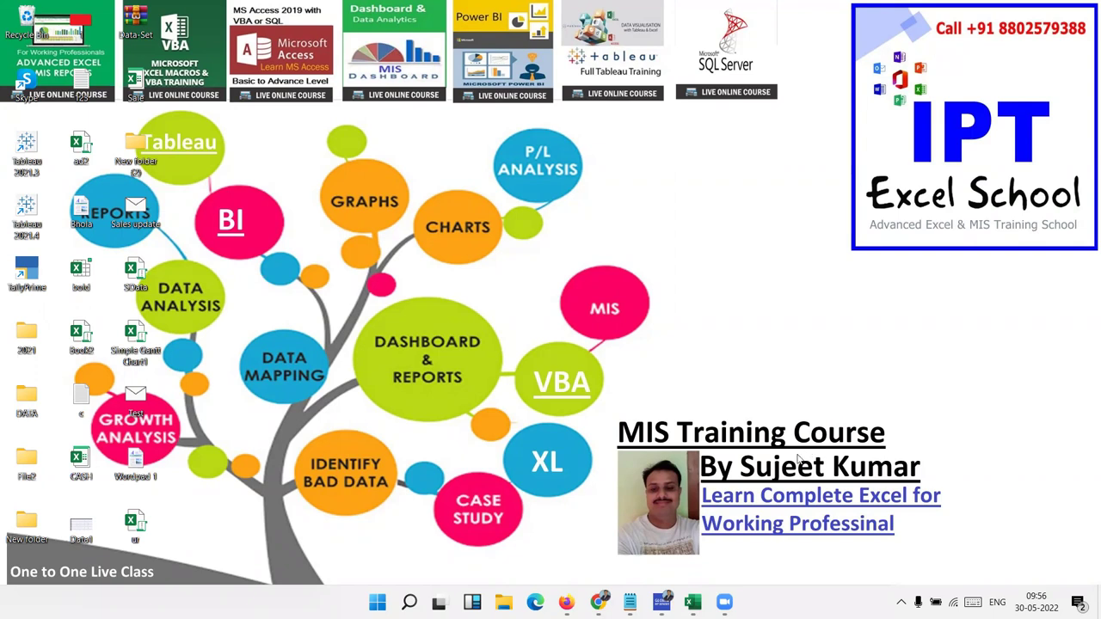
Restore the Book1 workbook window showing the Jan–Dec sales table.
left_click(692, 602)
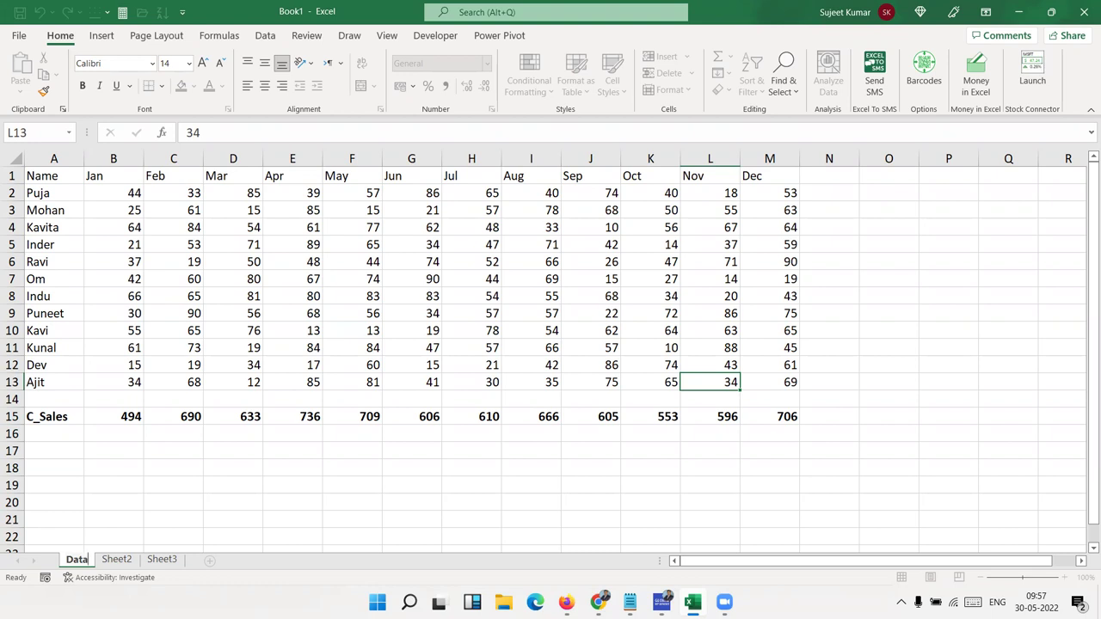
Review the A1:M13 sales table, then add a new blank worksheet after Data.
left_click(45, 179)
left_click_drag(69, 181, 769, 383)
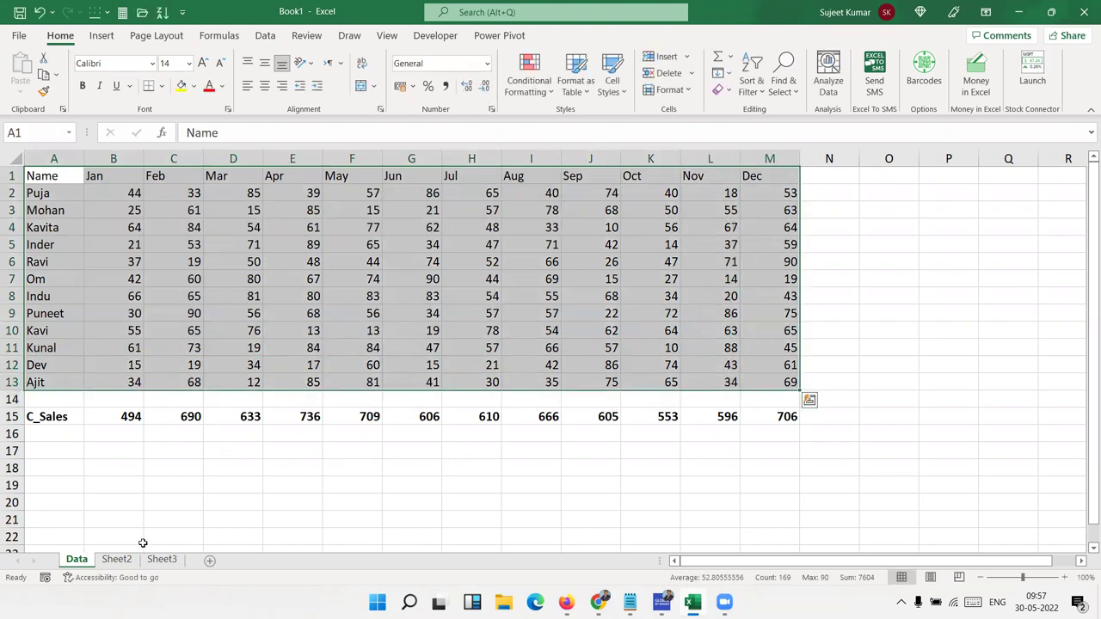
left_click(241, 308)
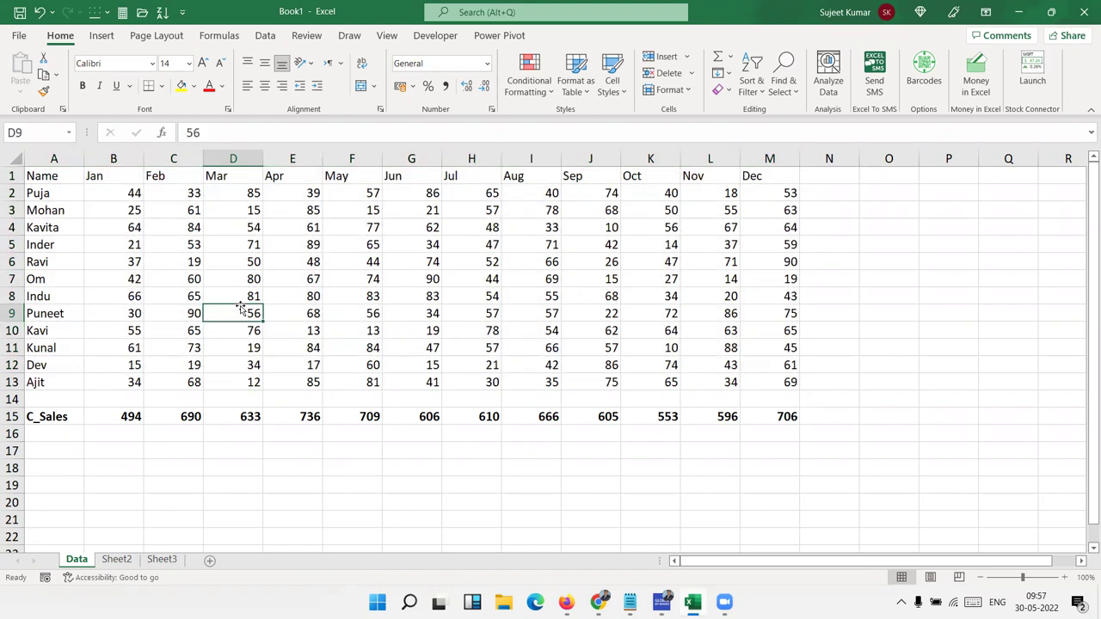
left_click(63, 182)
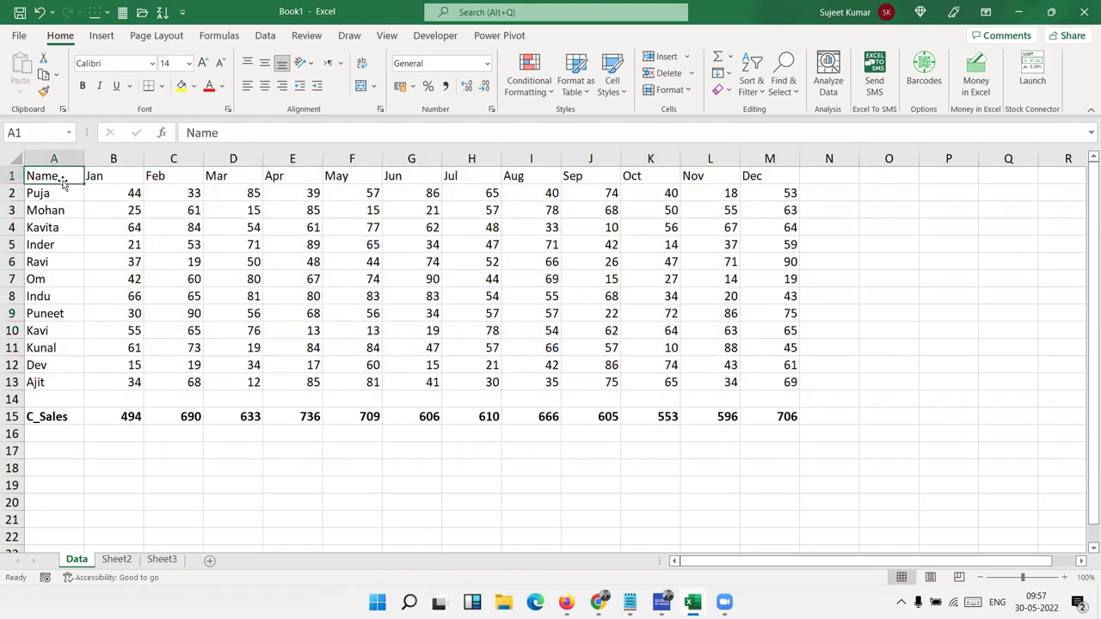
left_click(210, 560)
Rename the new sheet to the first person's name.
double_click(130, 558)
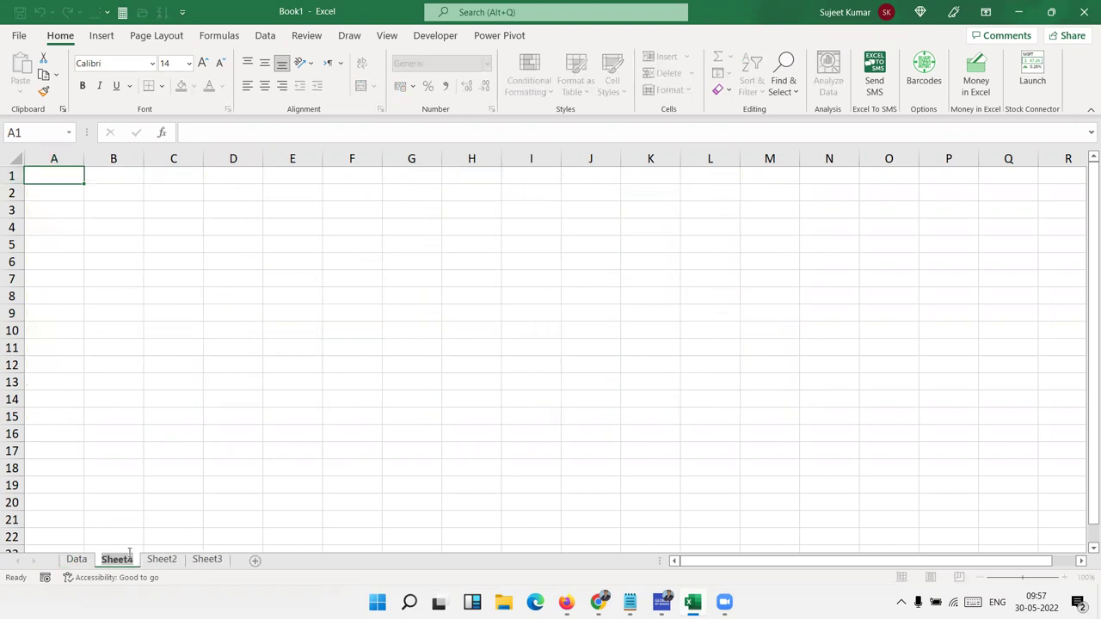
type("Puja")
key("Return")
left_click(254, 393)
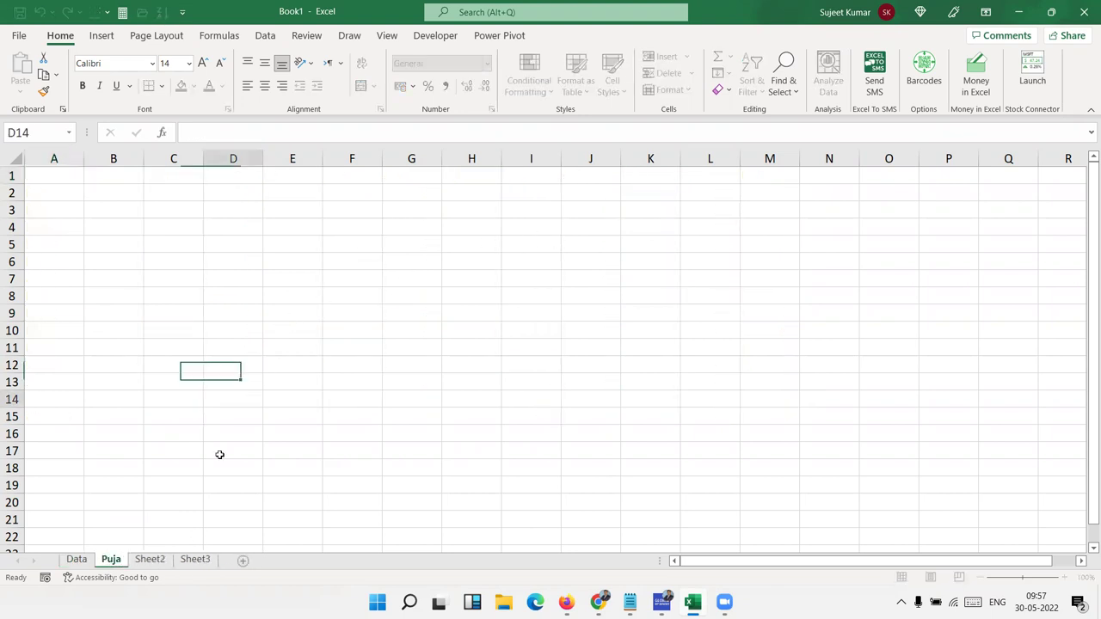
Copy the header and first person's rows (Data A1:M2) into A1 of the new sheet.
left_click(76, 560)
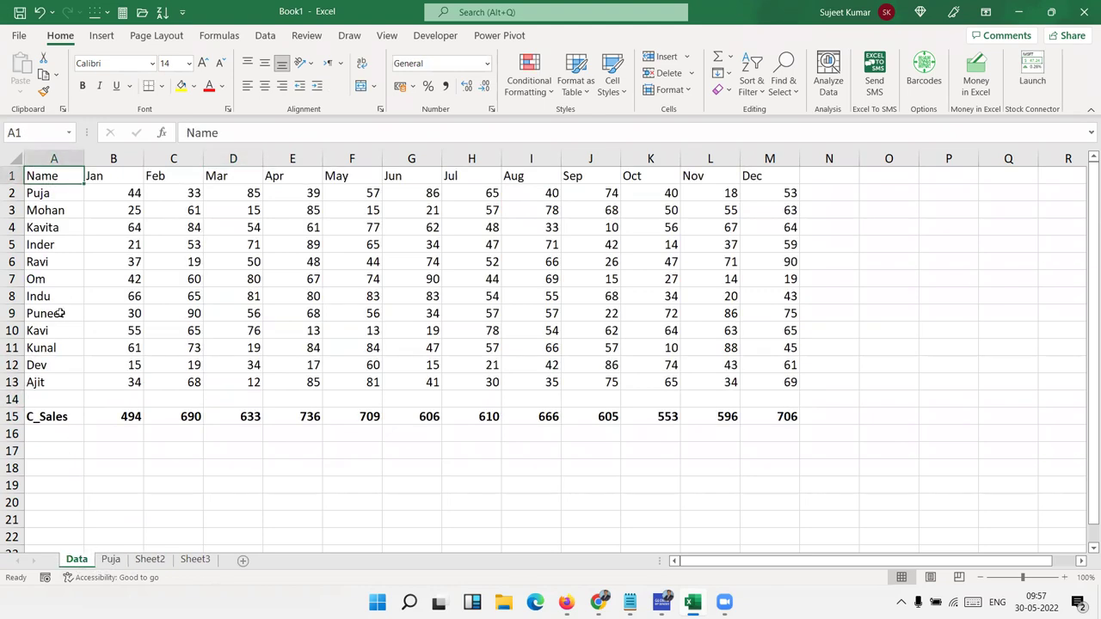
left_click_drag(53, 177, 749, 196)
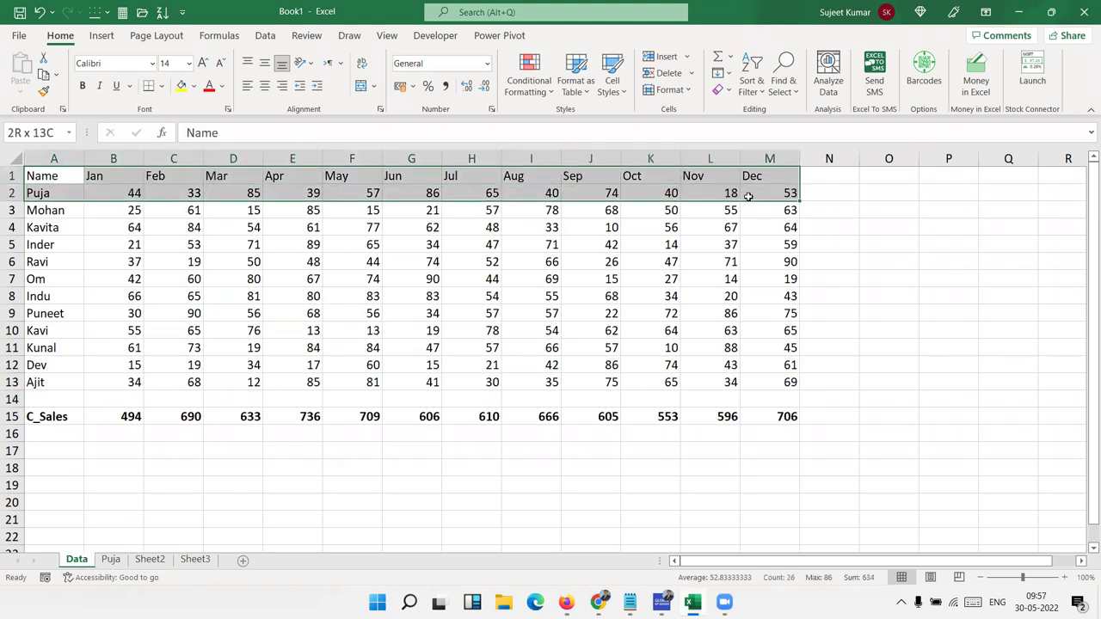
key("ctrl+c")
left_click(111, 560)
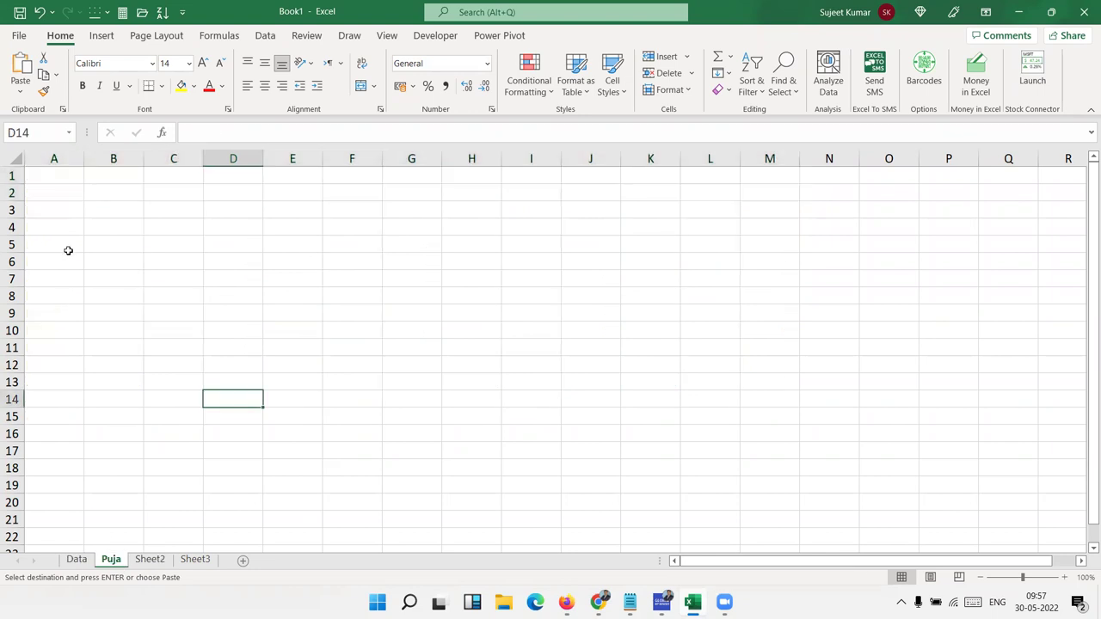
left_click(68, 175)
key("ctrl+v")
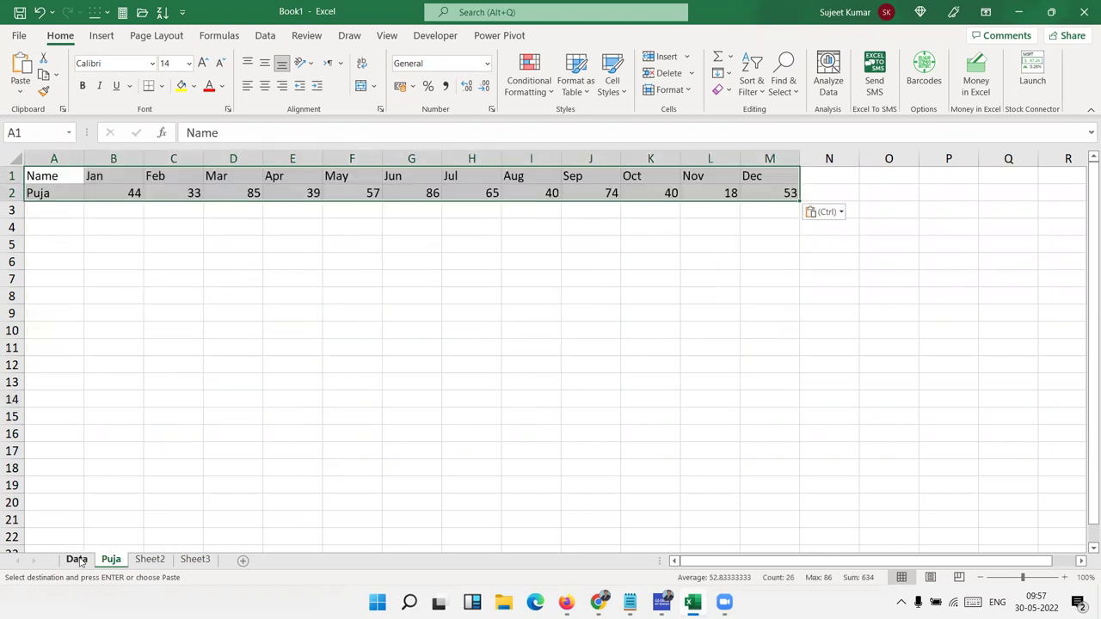
Copy the C_Sales totals row (Data A15:M15) into row 4 of the new sheet.
left_click(77, 560)
left_click_drag(52, 417, 749, 422)
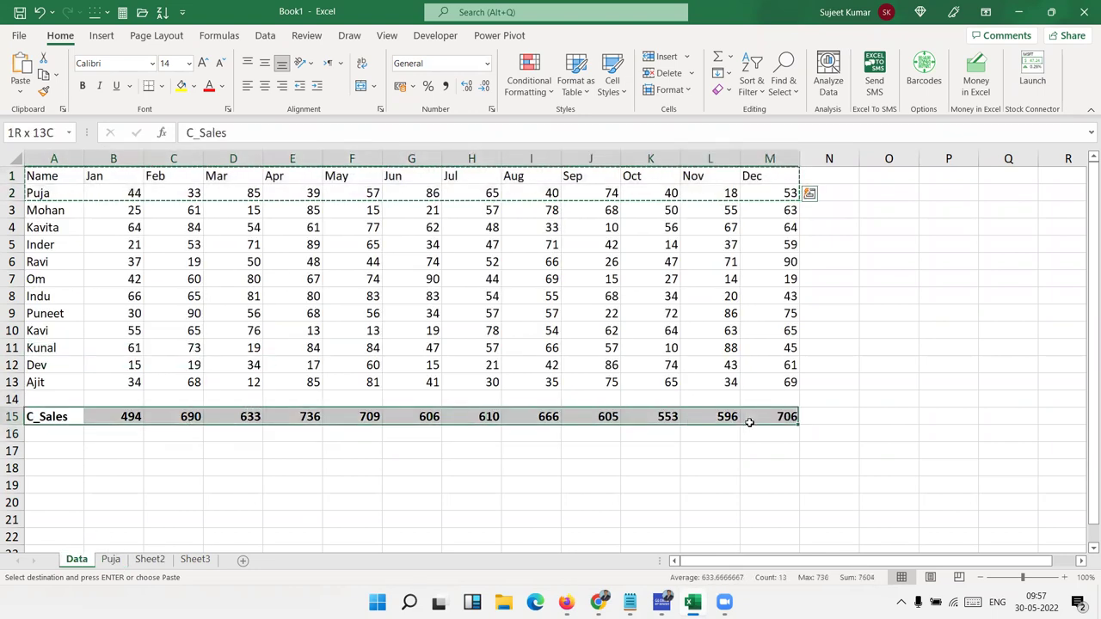
key("ctrl+c")
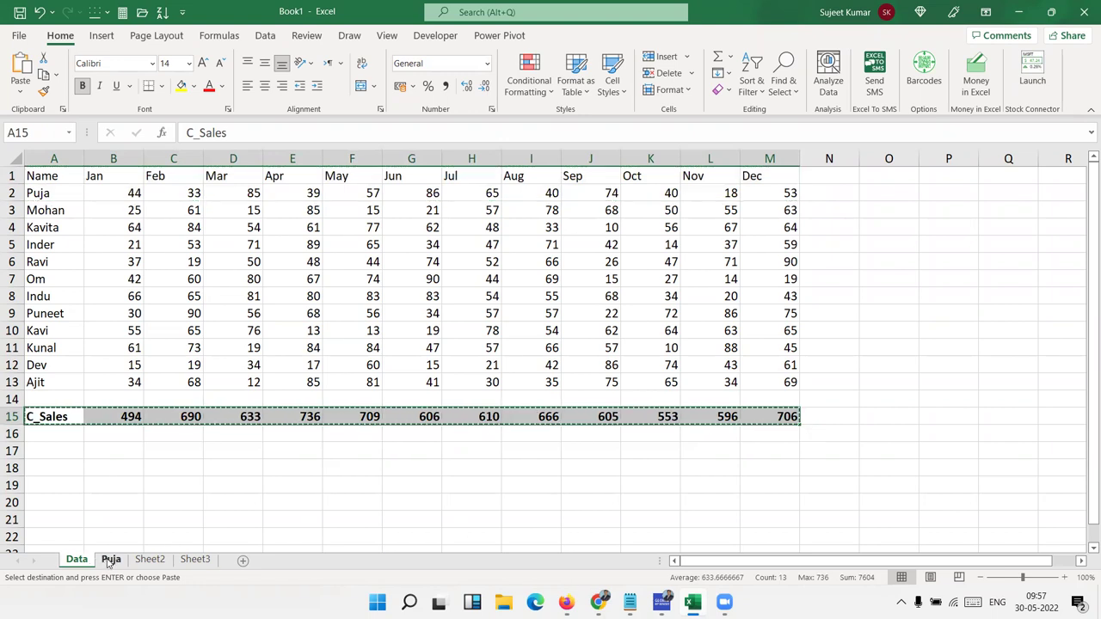
left_click(110, 560)
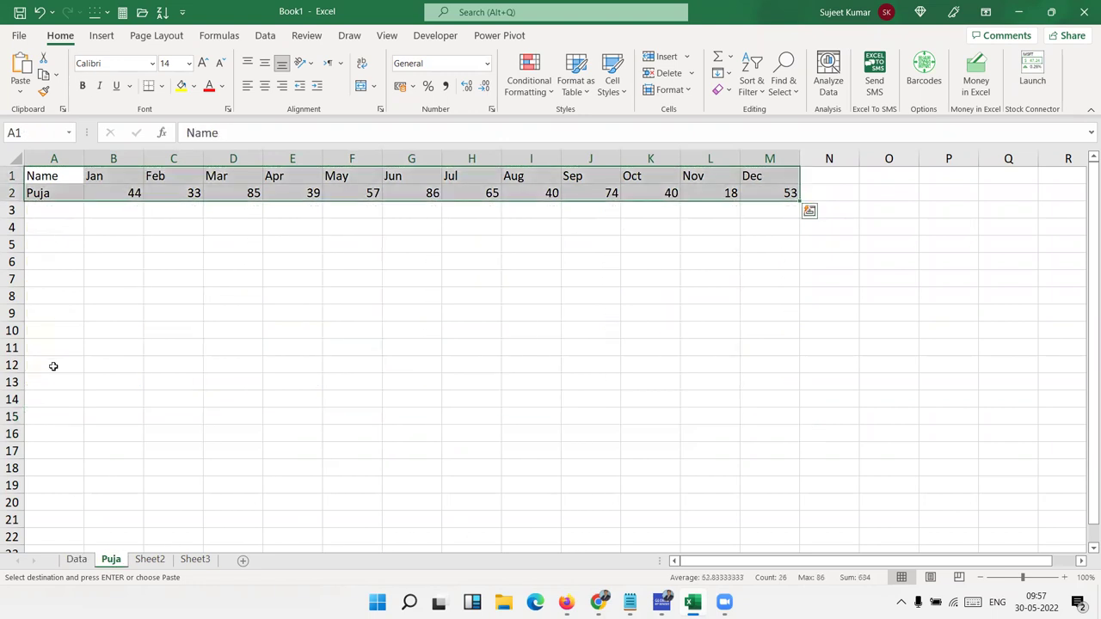
left_click(43, 230)
key("ctrl+v")
key("Escape")
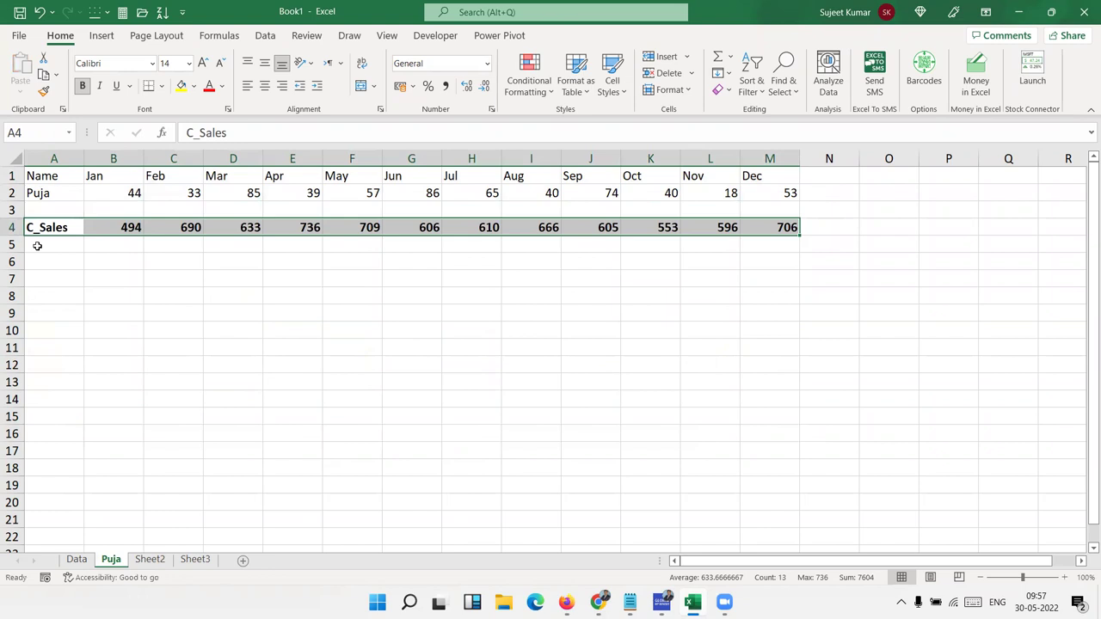
left_click(37, 246)
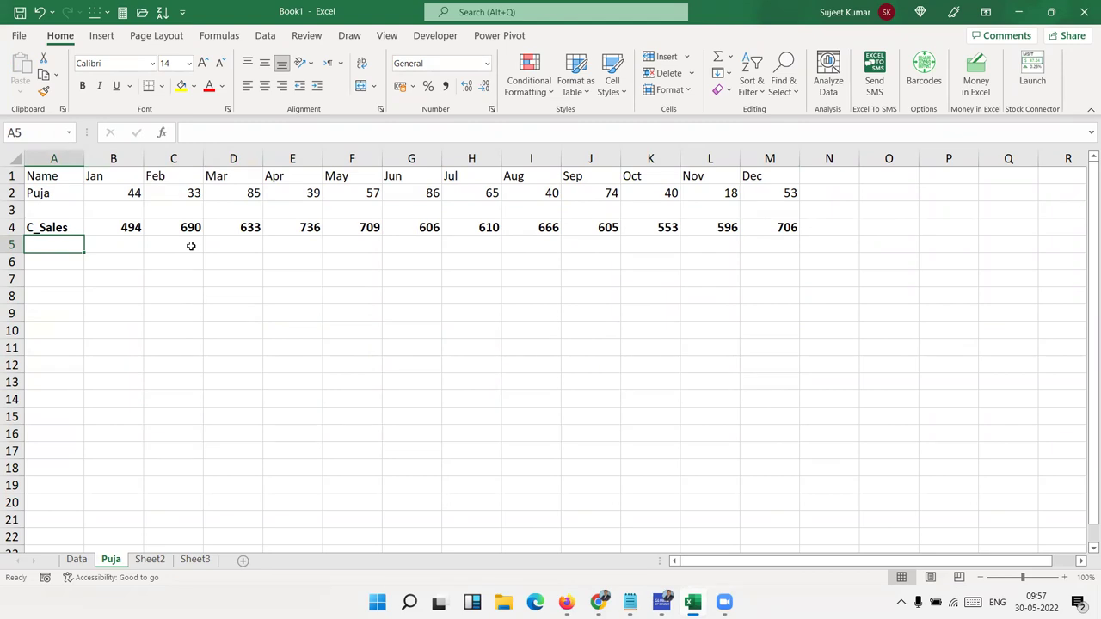
Add a Cont row in A5 with =B2/B4 as a percentage, filled across B5:M5.
type("Cont")
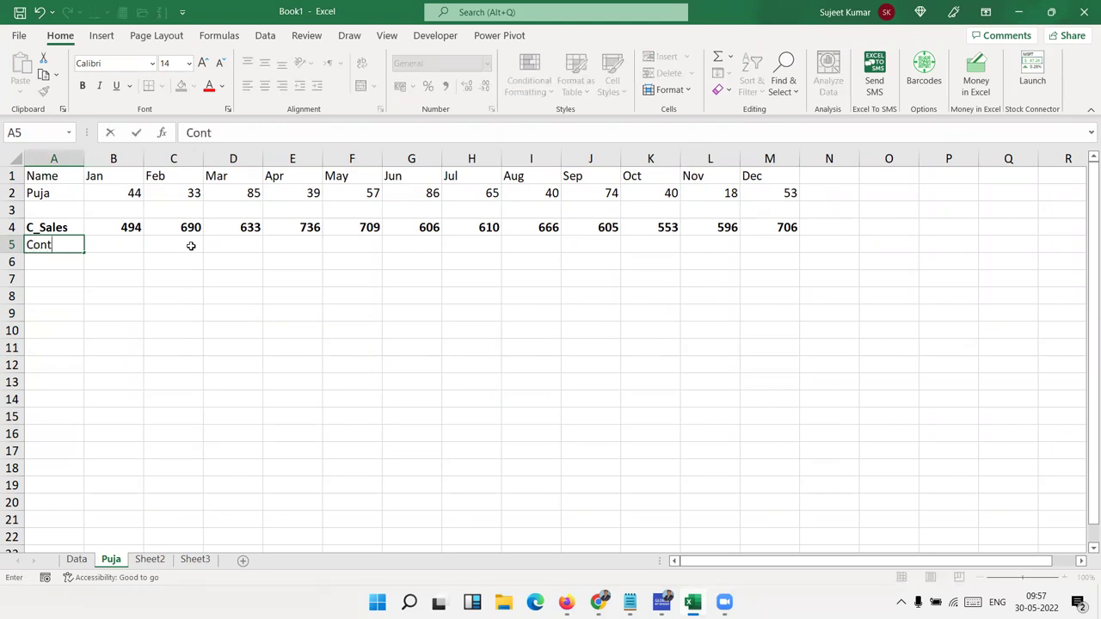
key("Tab")
type("=")
key("Up")
key("Up")
key("Up")
type("/")
key("Up")
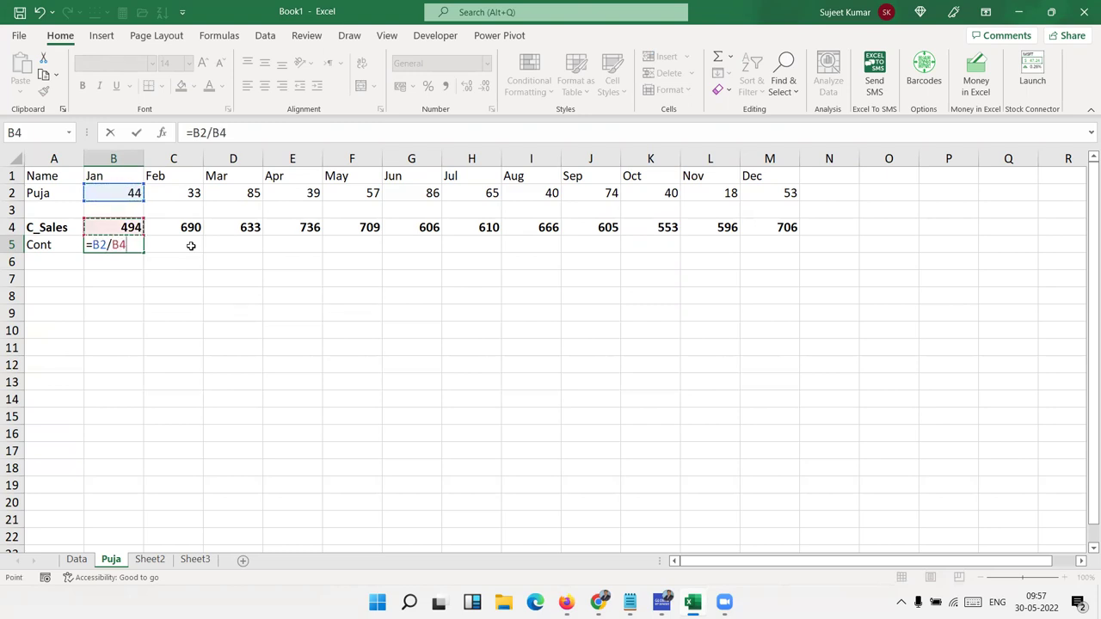
key("Return")
key("Up")
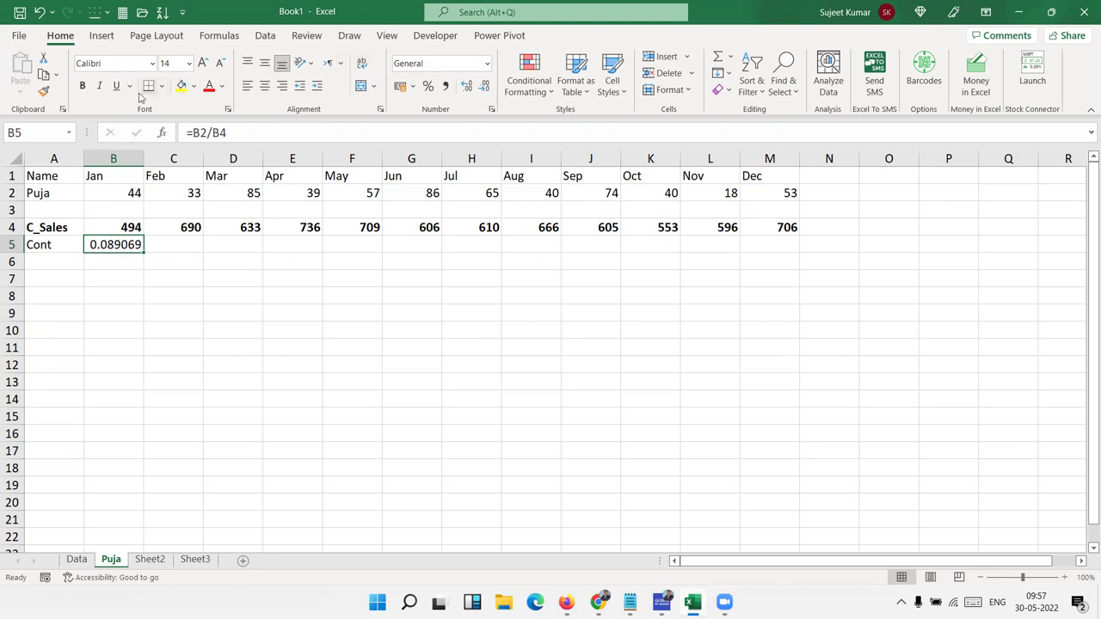
left_click(427, 86)
left_click_drag(144, 252, 792, 248)
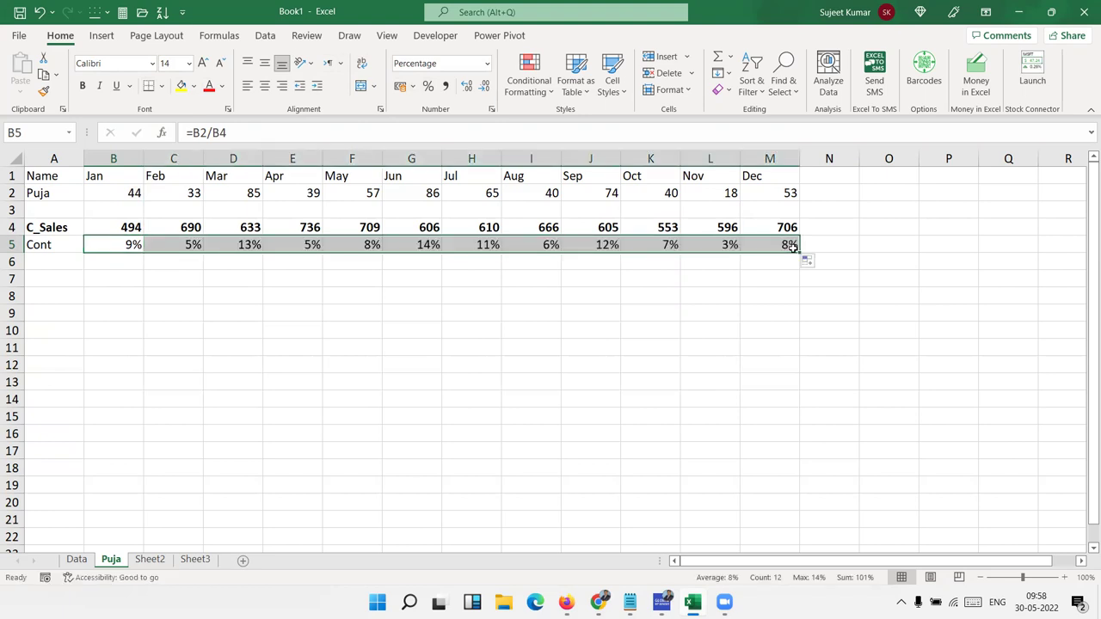
left_click(508, 352)
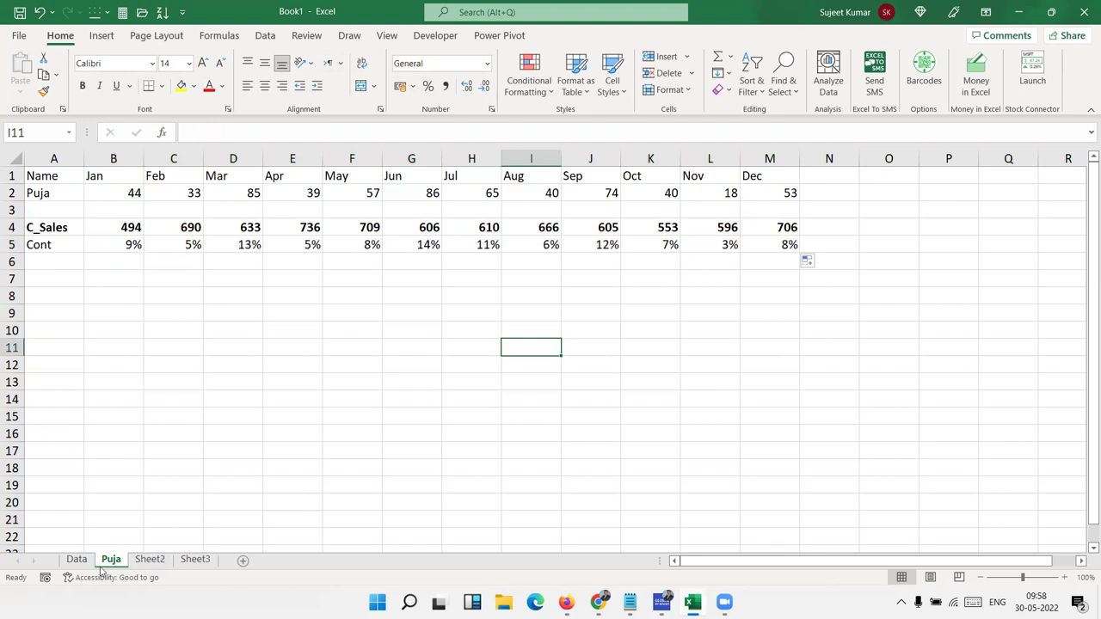
Switch to the Data sheet and deselect the totals row.
left_click(78, 561)
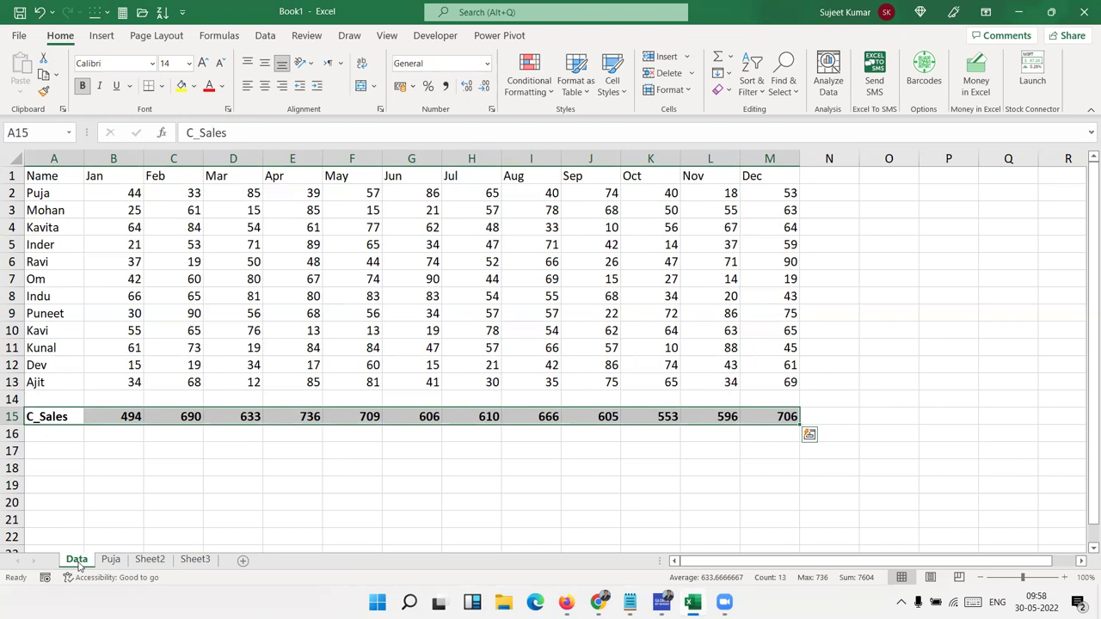
left_click(79, 565)
left_click(191, 311)
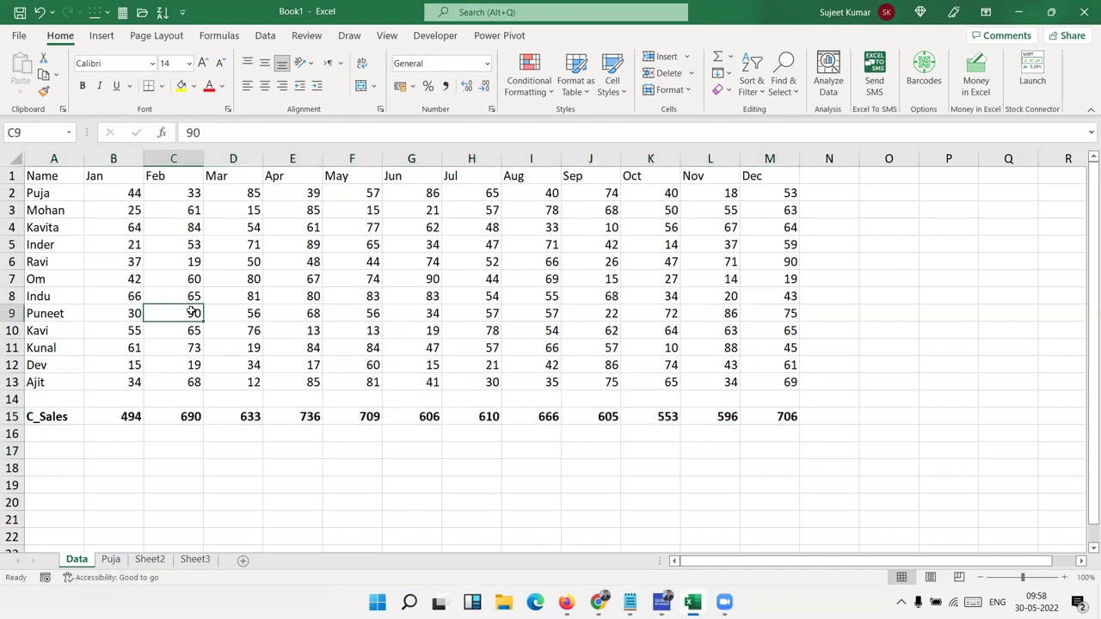
Load the EXCEL MIS TRAINING Google Play page in a new Chrome tab and select its title.
left_click(598, 602)
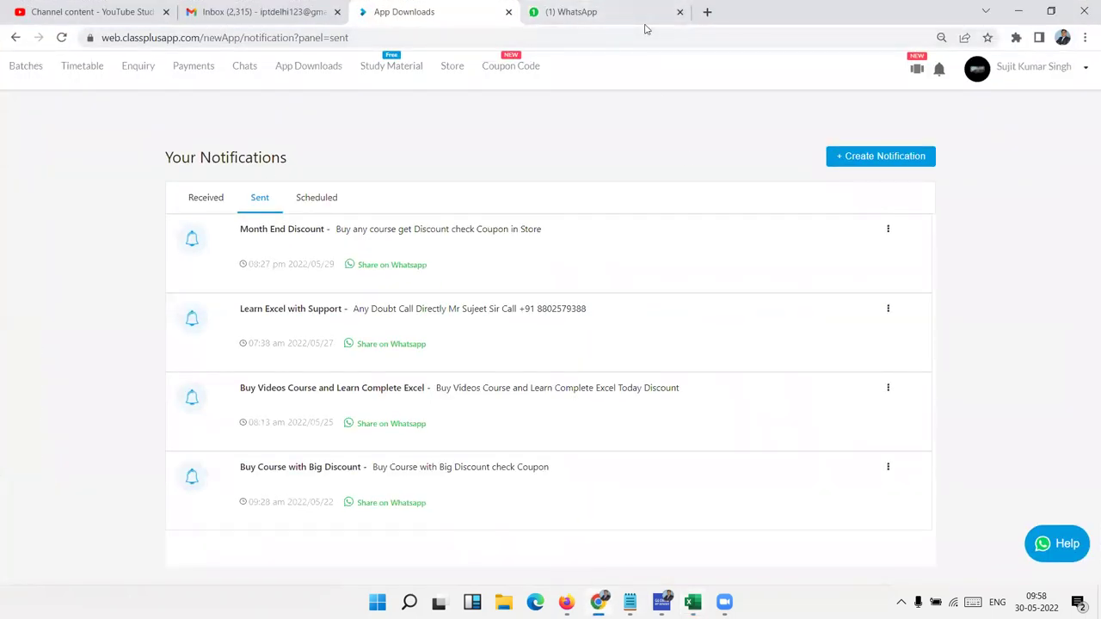
left_click(705, 15)
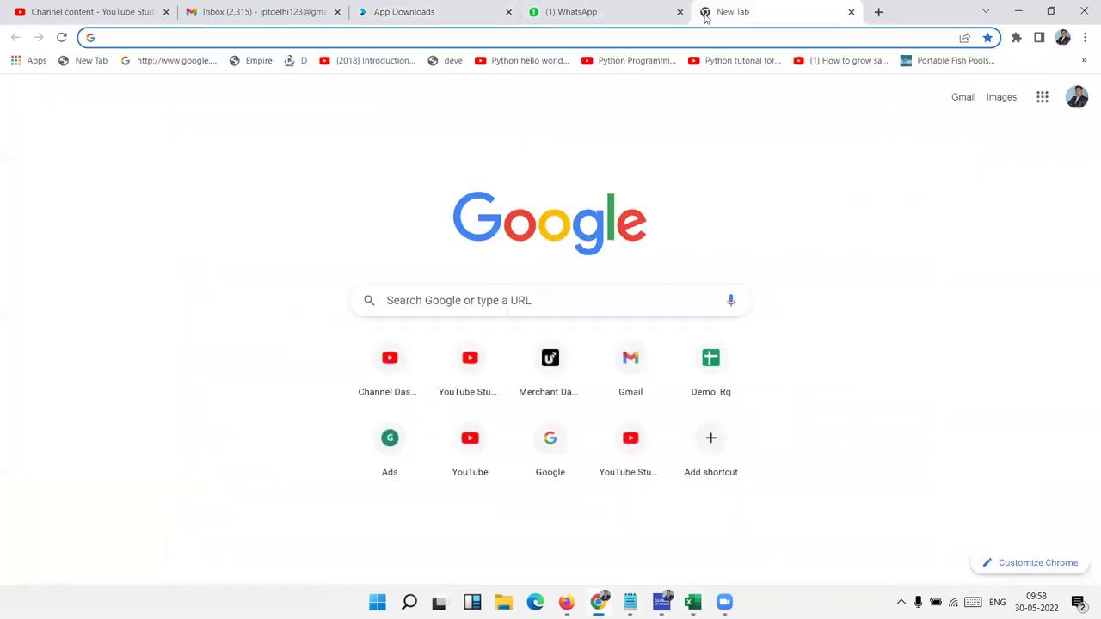
type("pl")
key("Return")
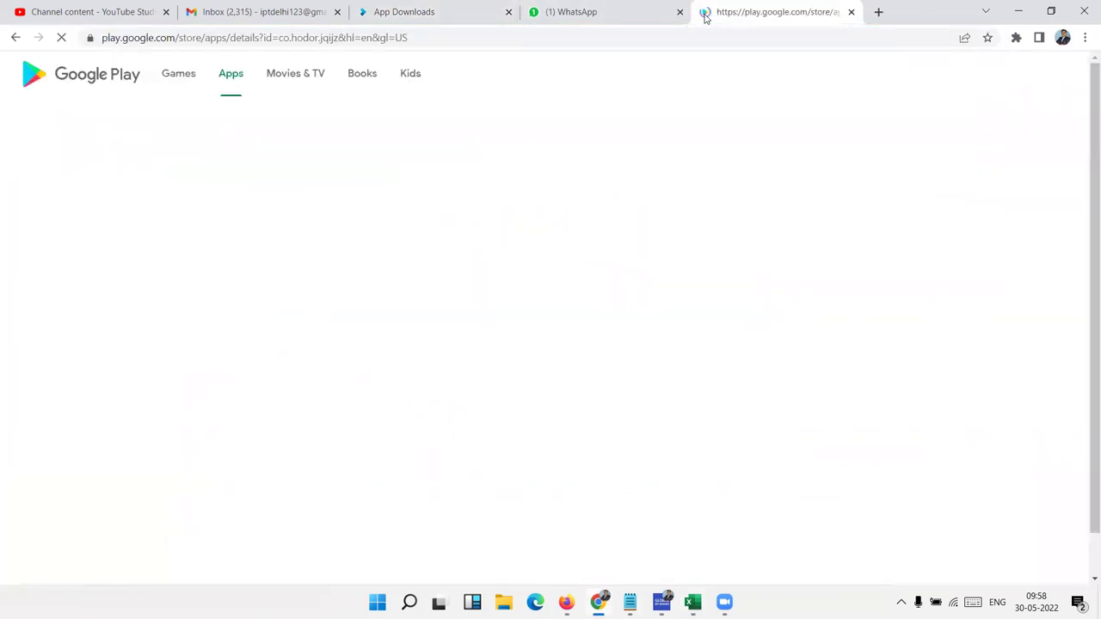
triple_click(473, 154)
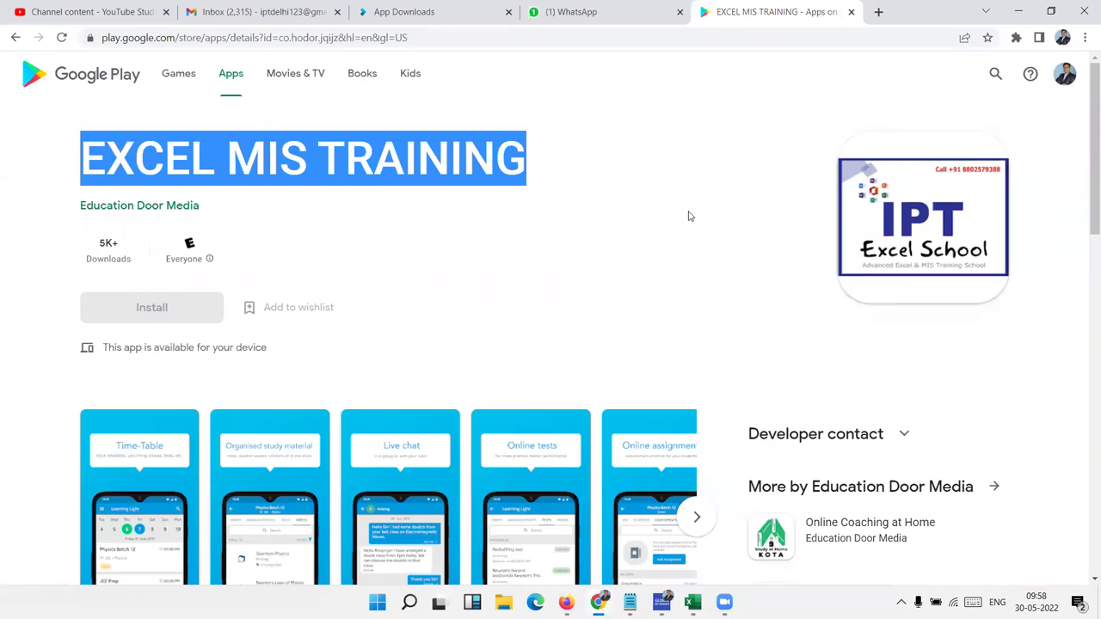
Open the Classplus Content store and browse the full All My Courses list via View All.
left_click(417, 12)
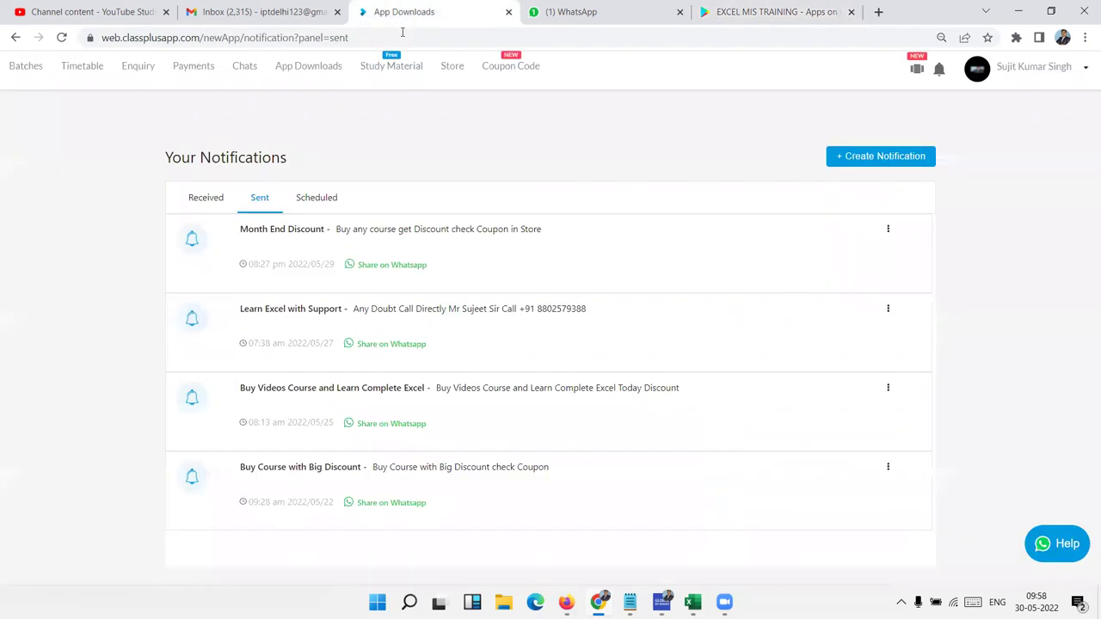
left_click(450, 77)
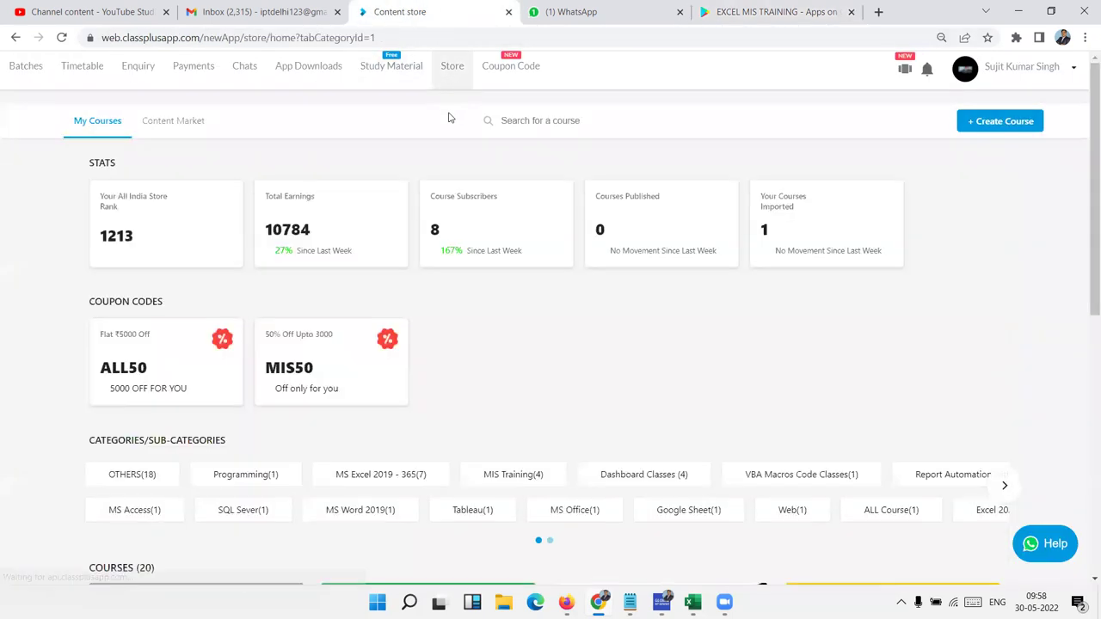
scroll(386, 147, "down", 2)
scroll(449, 253, "down", 3)
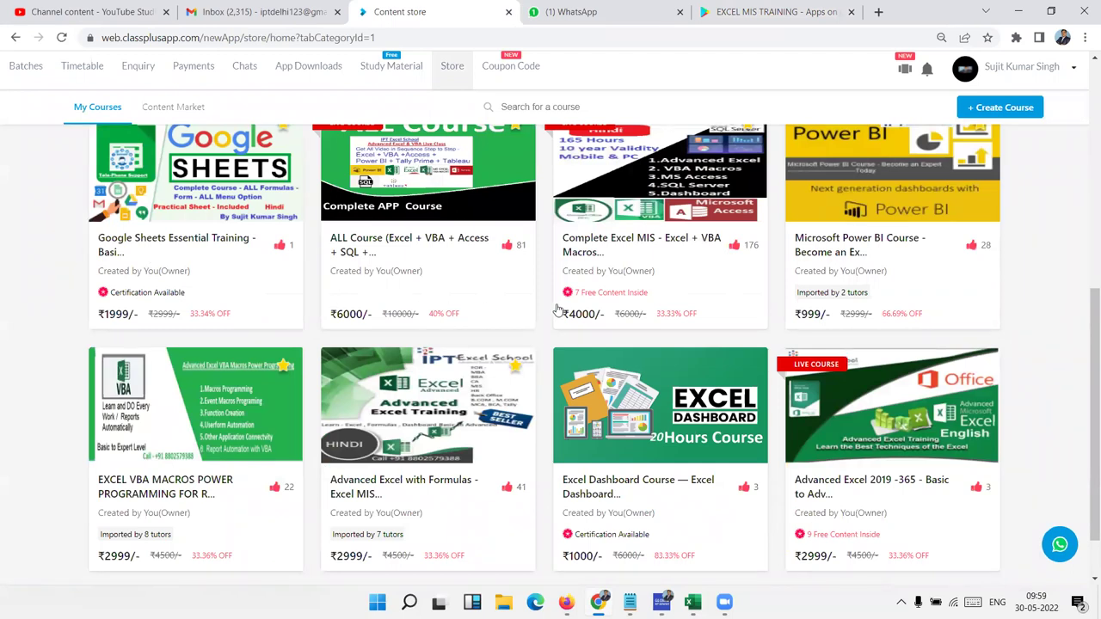
scroll(1083, 381, "down", 2)
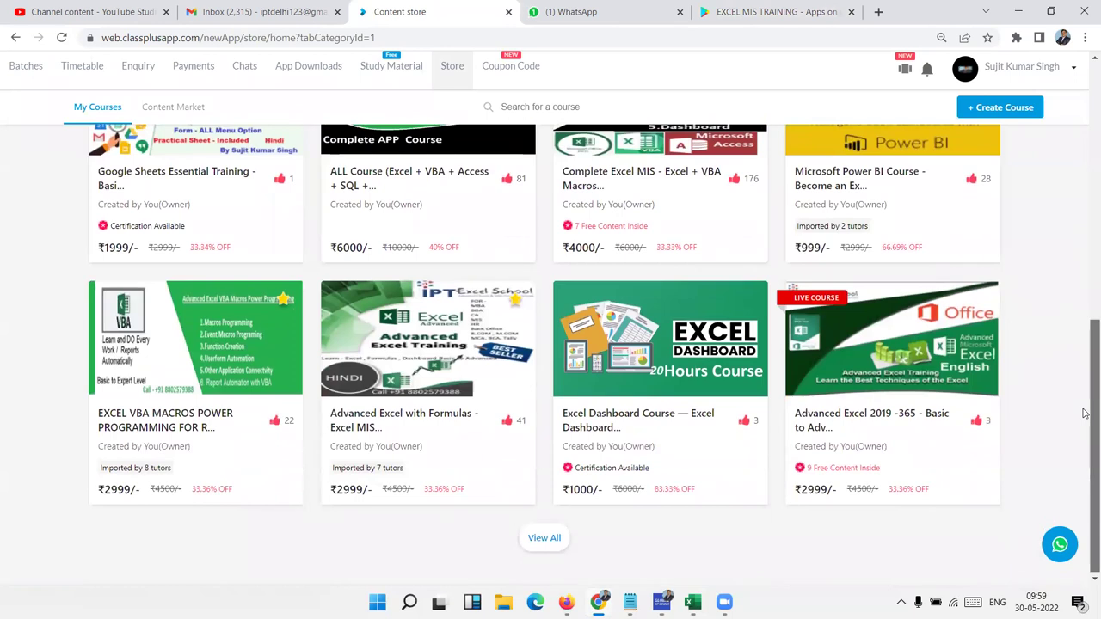
left_click(547, 538)
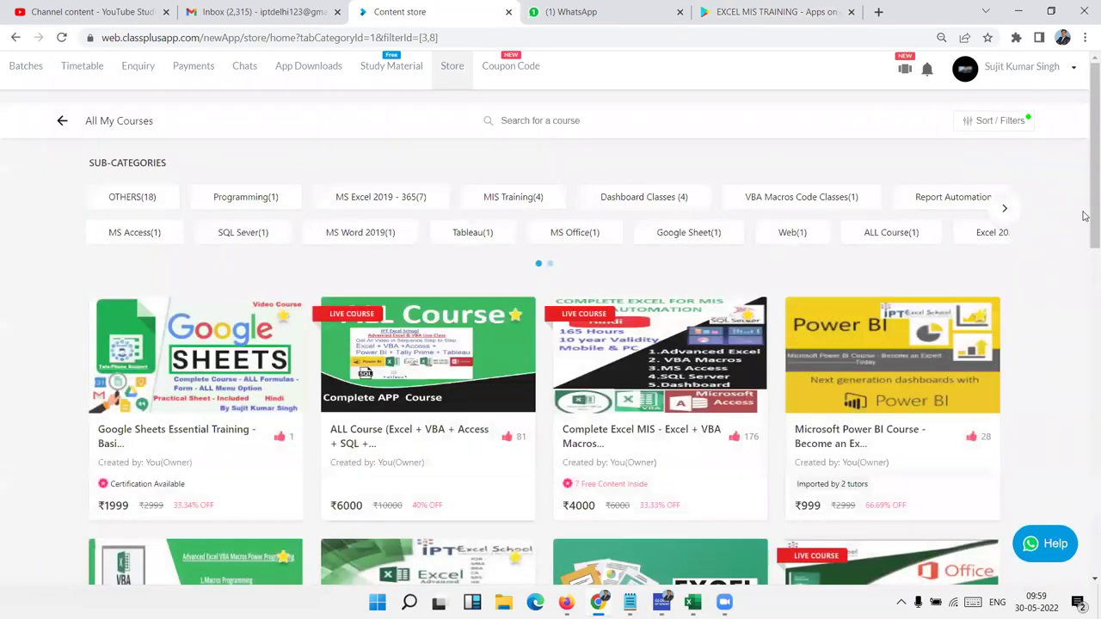
scroll(1084, 406, "down", 3)
scroll(1083, 405, "down", 2)
scroll(1085, 495, "down", 5)
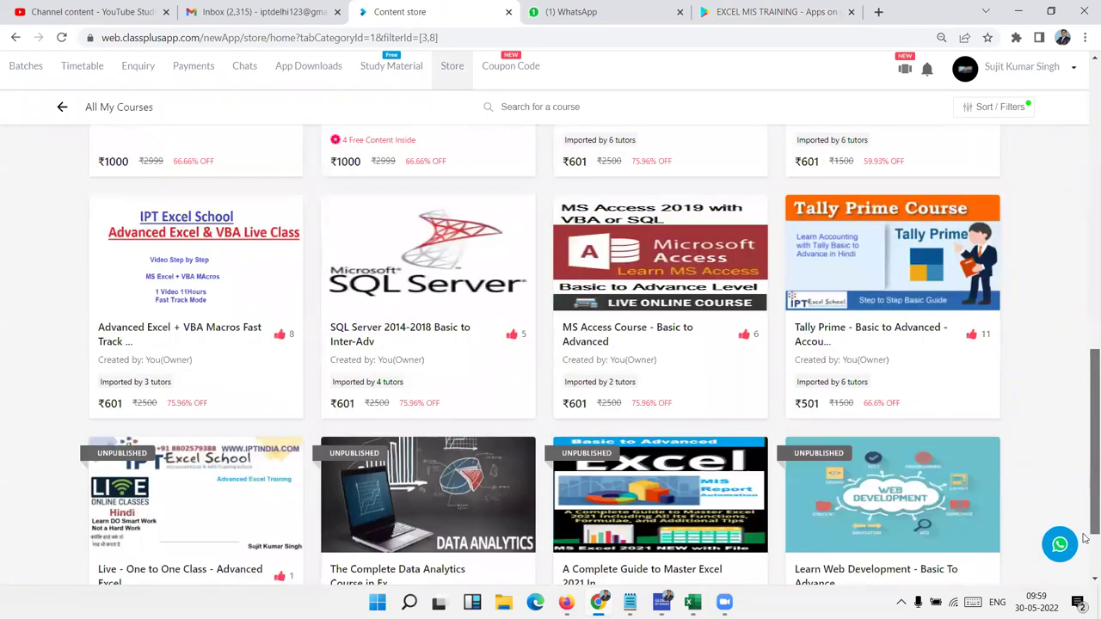
scroll(1085, 550, "down", 1)
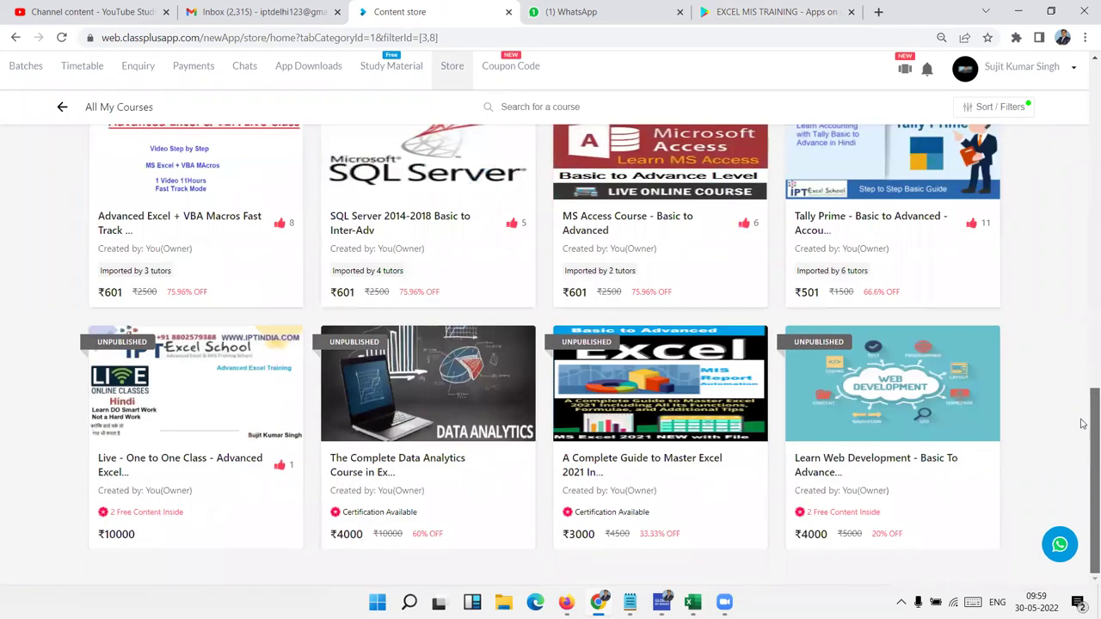
scroll(1084, 424, "up", 3)
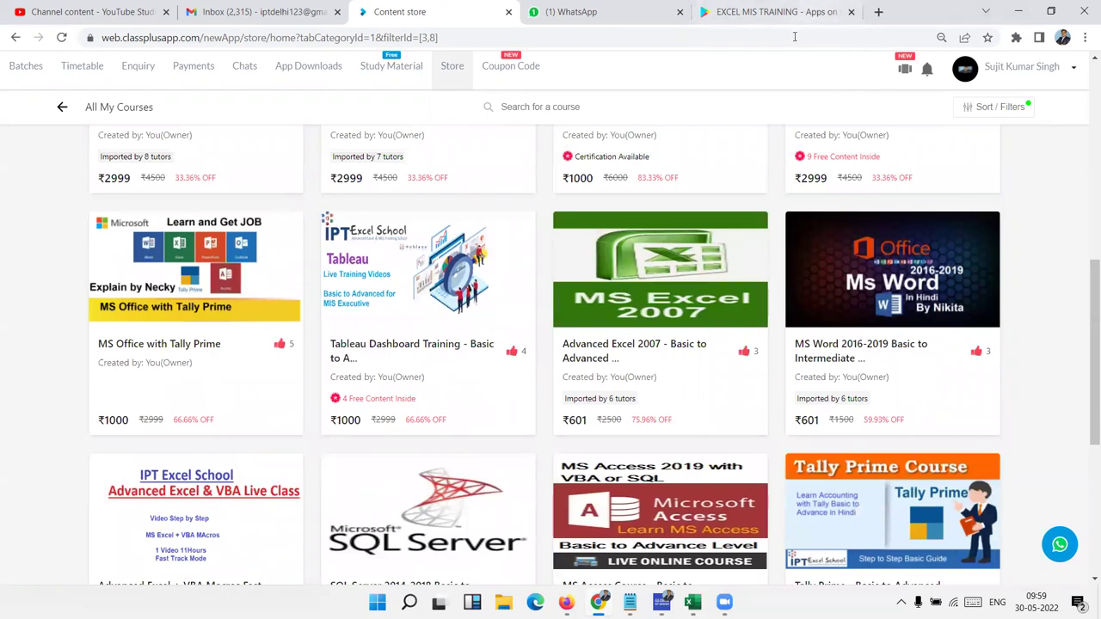
Load iptindia.com, view its Live Class course listing, then return to Book1 in Excel.
left_click(788, 38)
type("iptindia.com")
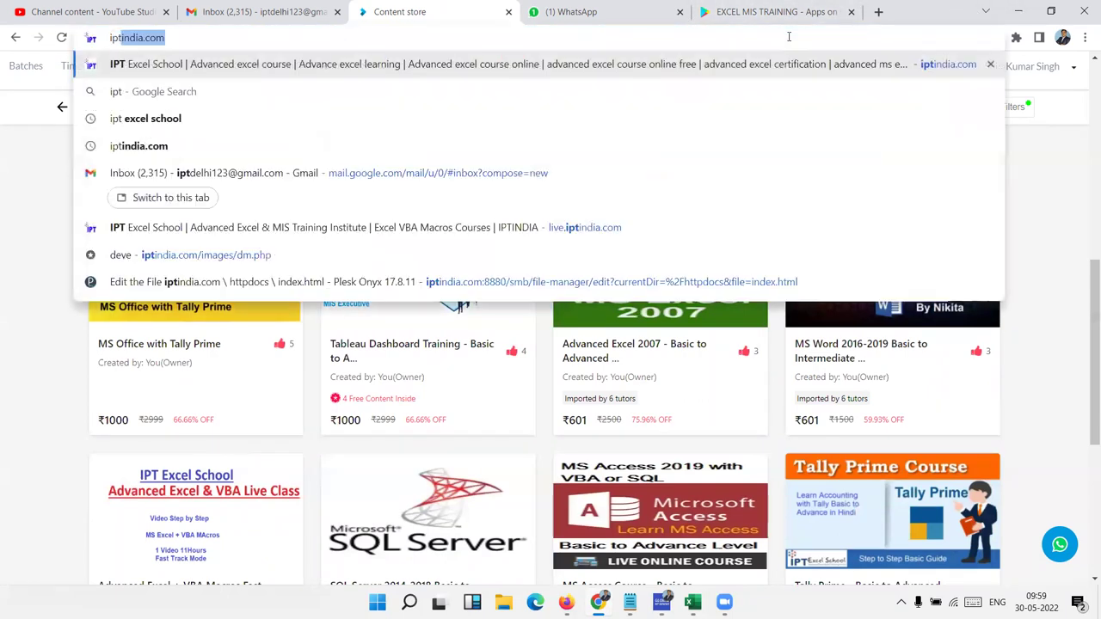
key("Return")
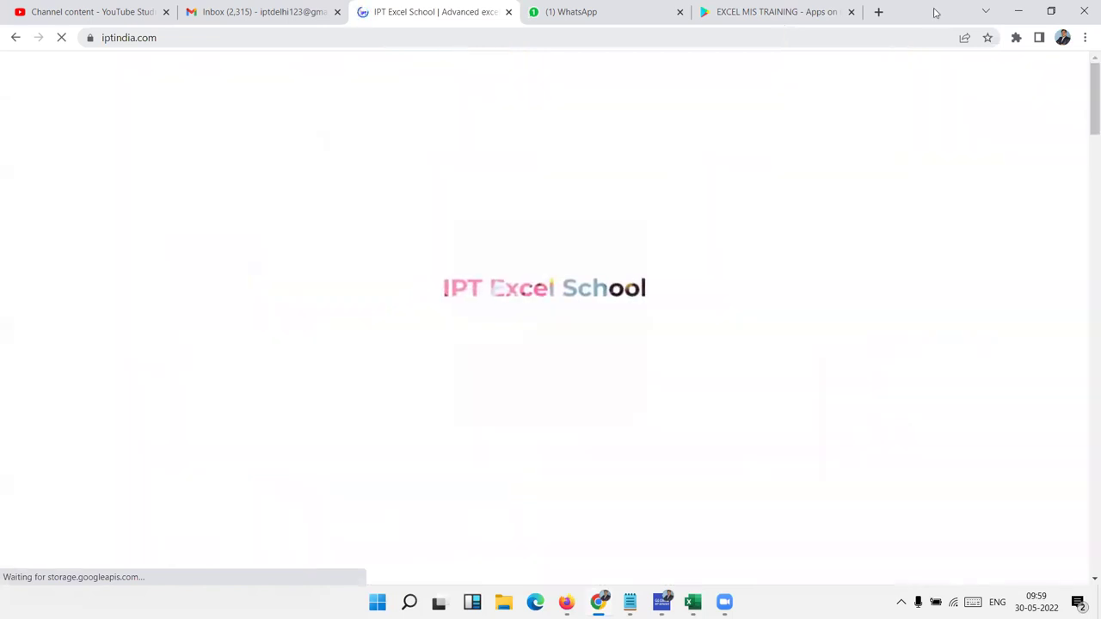
scroll(891, 200, "down", 2)
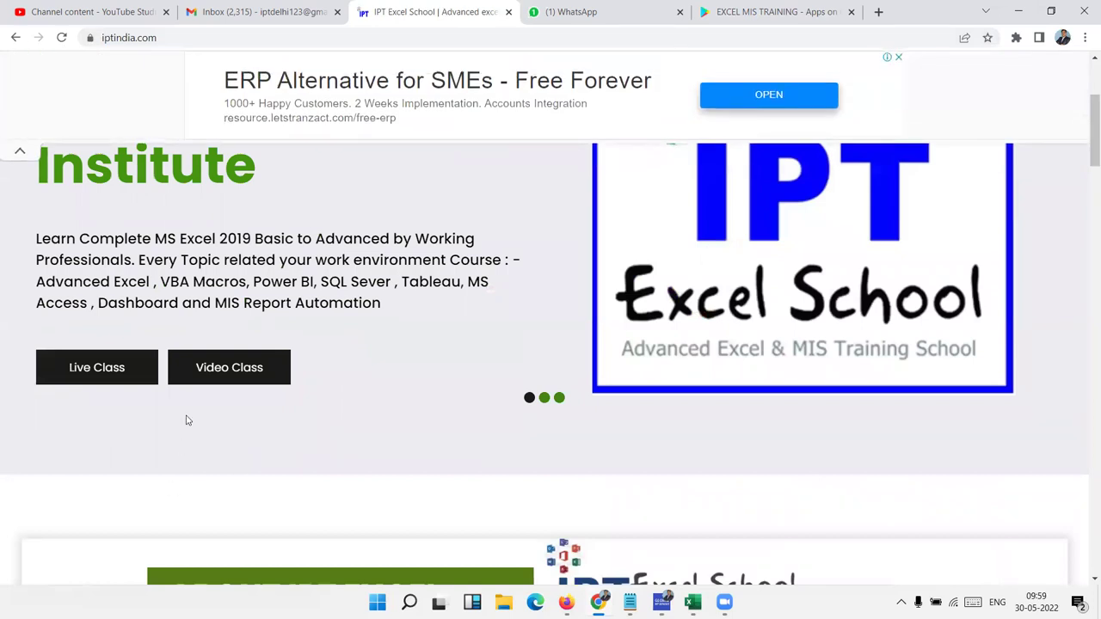
left_click(109, 385)
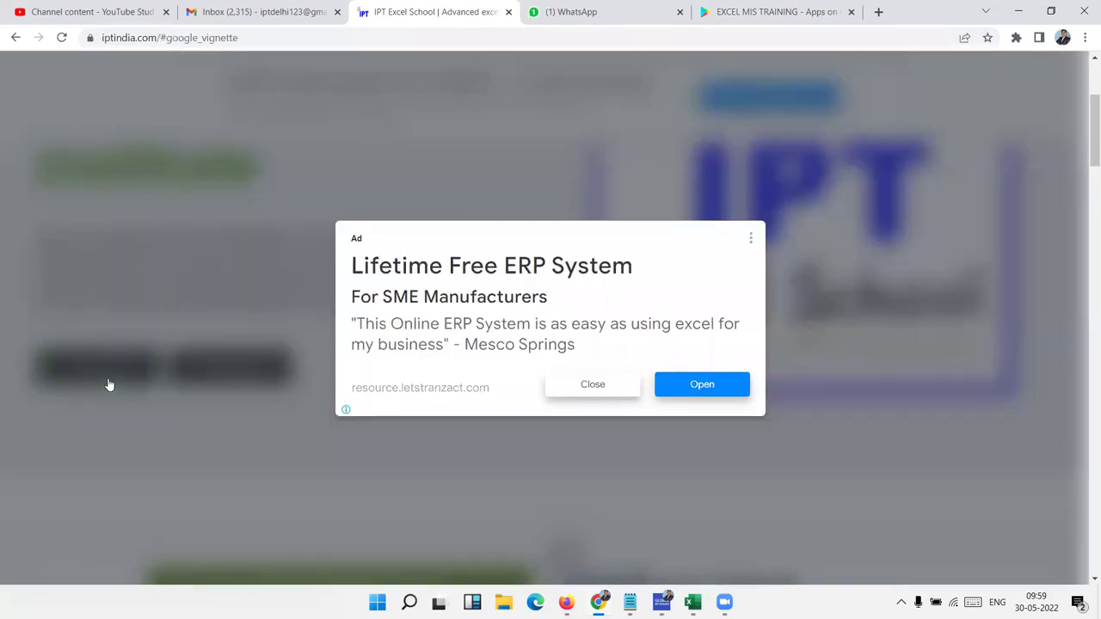
left_click(586, 386)
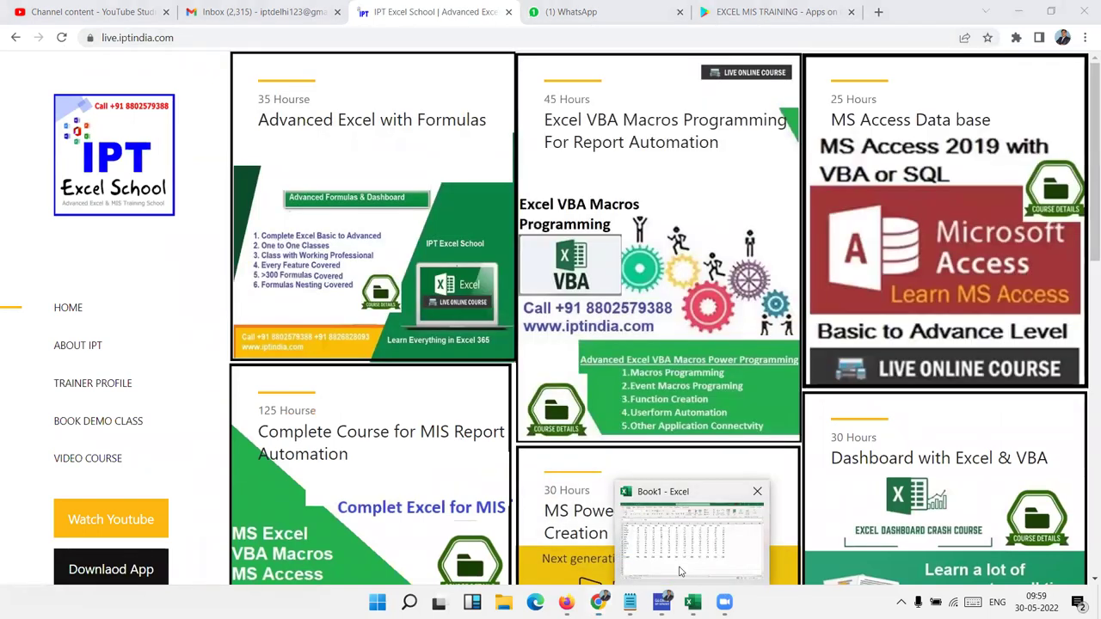
left_click(692, 602)
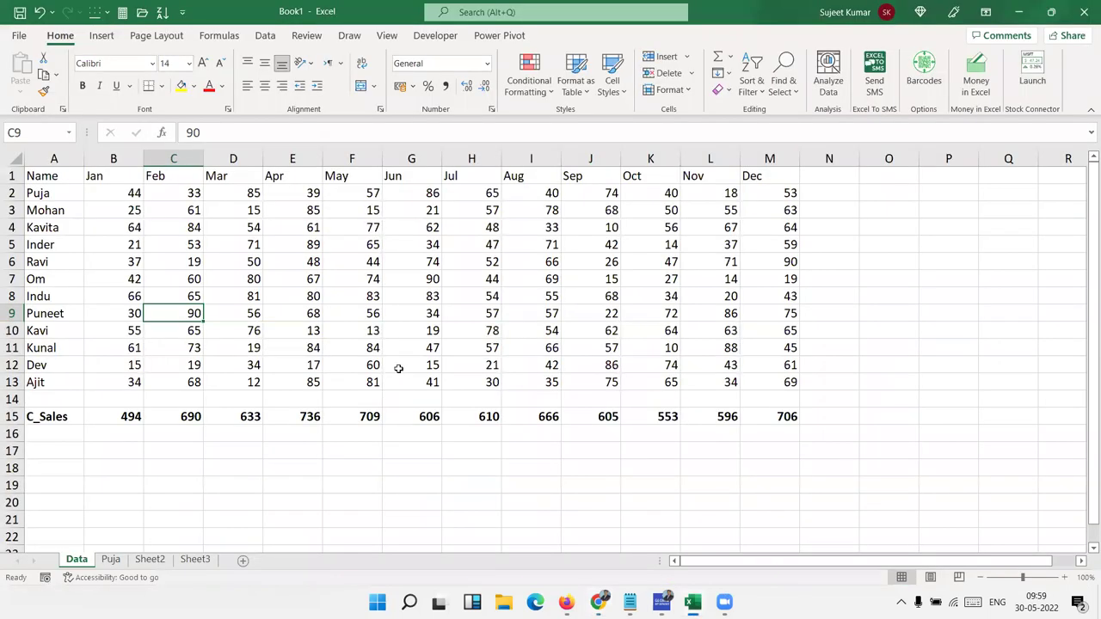
Launch the Visual Basic editor from the Developer tab and insert a new Module1.
left_click(436, 36)
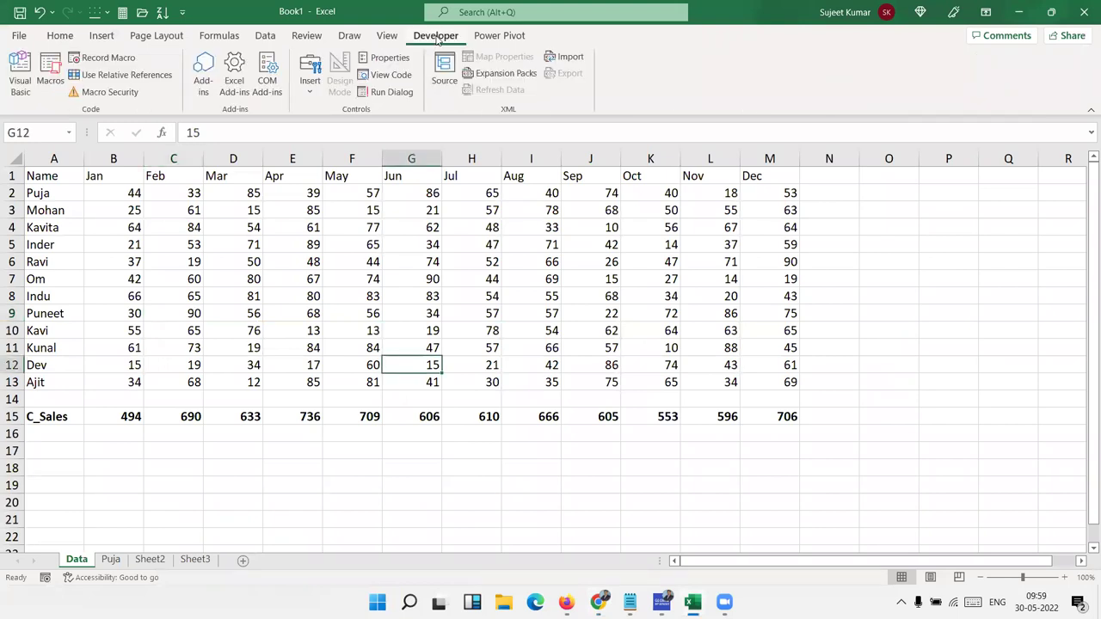
left_click(14, 90)
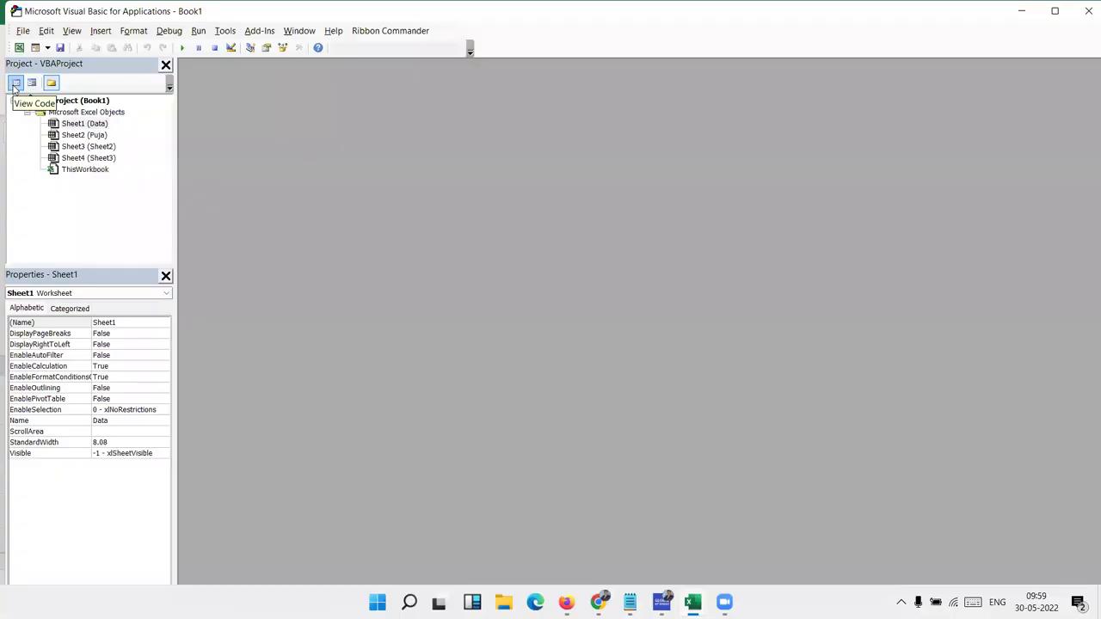
left_click(101, 31)
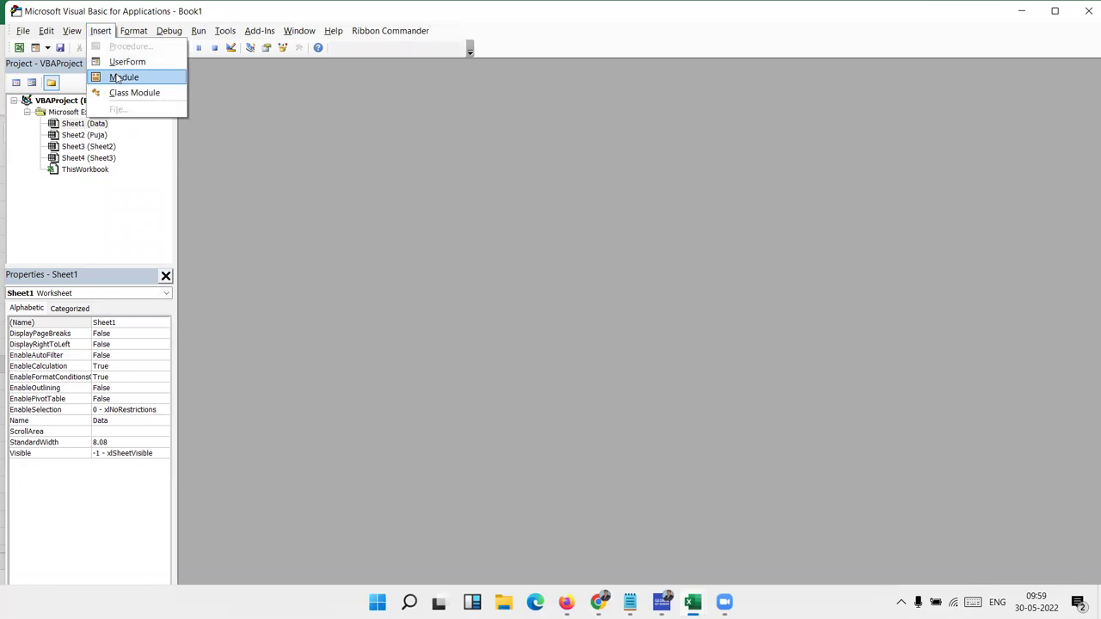
left_click(119, 78)
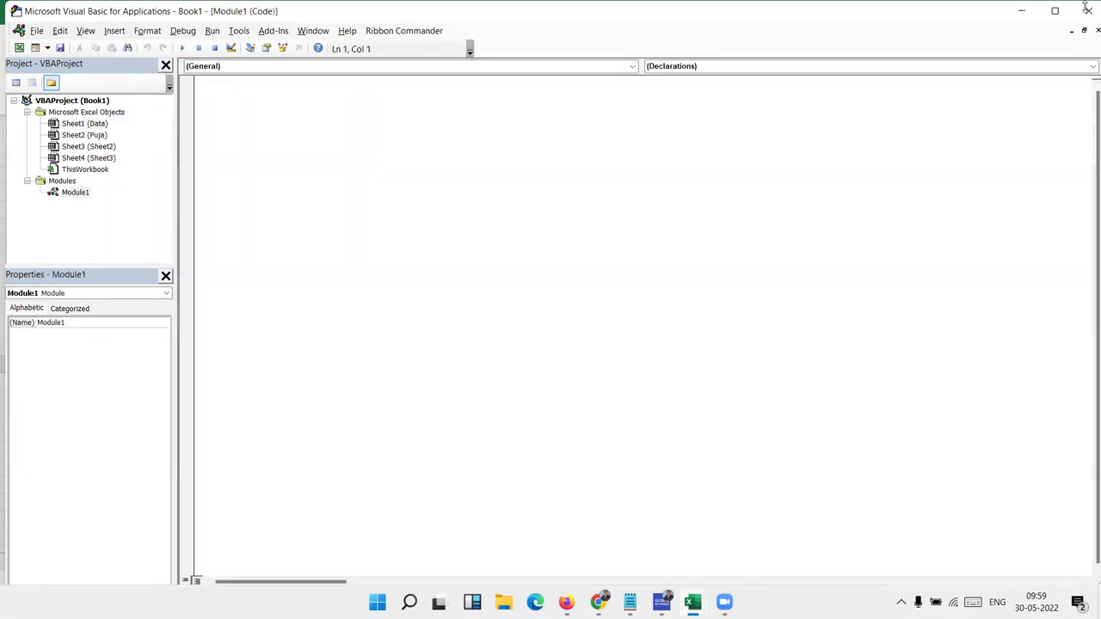
Snap the VBA editor to the left half and the Excel workbook to the right.
mouse_move(1055, 11)
left_click(963, 60)
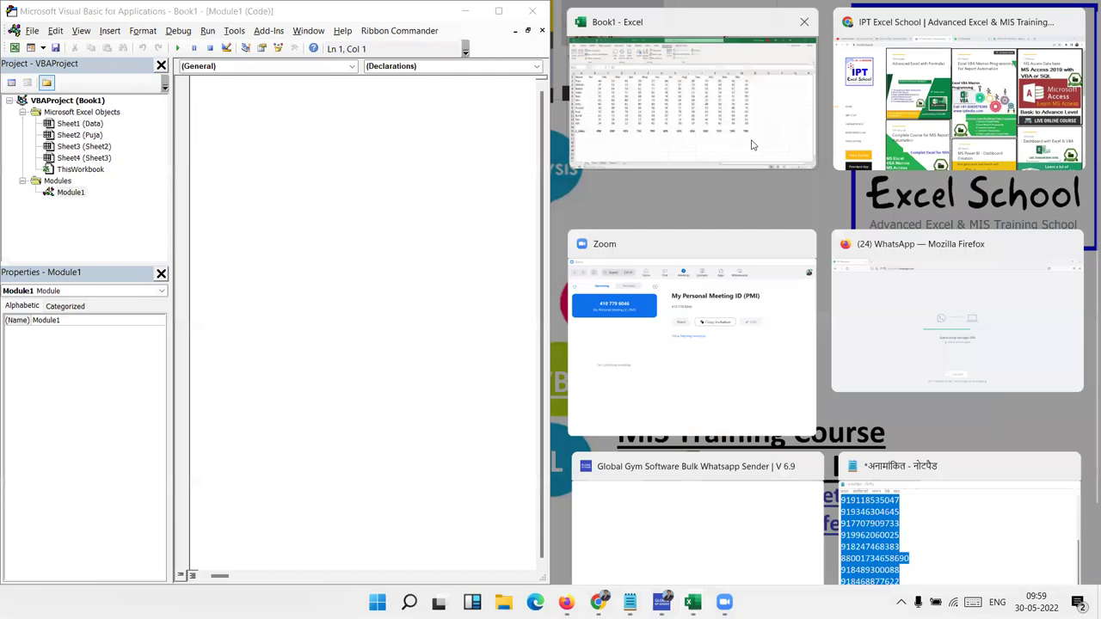
left_click(753, 142)
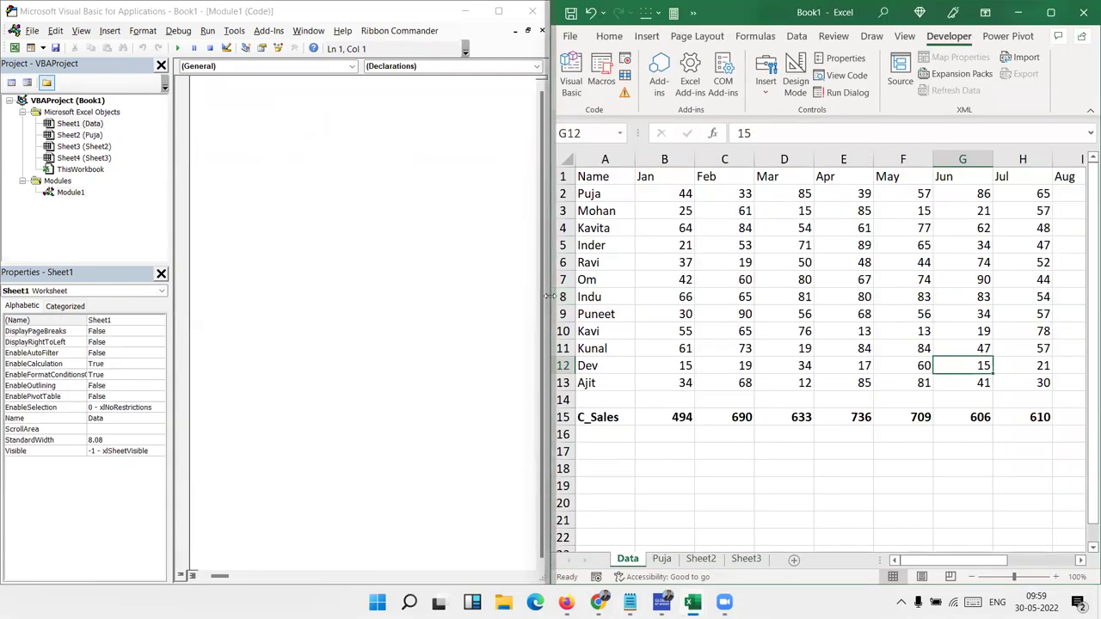
Widen the VBA editor, then launch Magnifier and zoom the screen to 200%.
left_click_drag(548, 296, 632, 293)
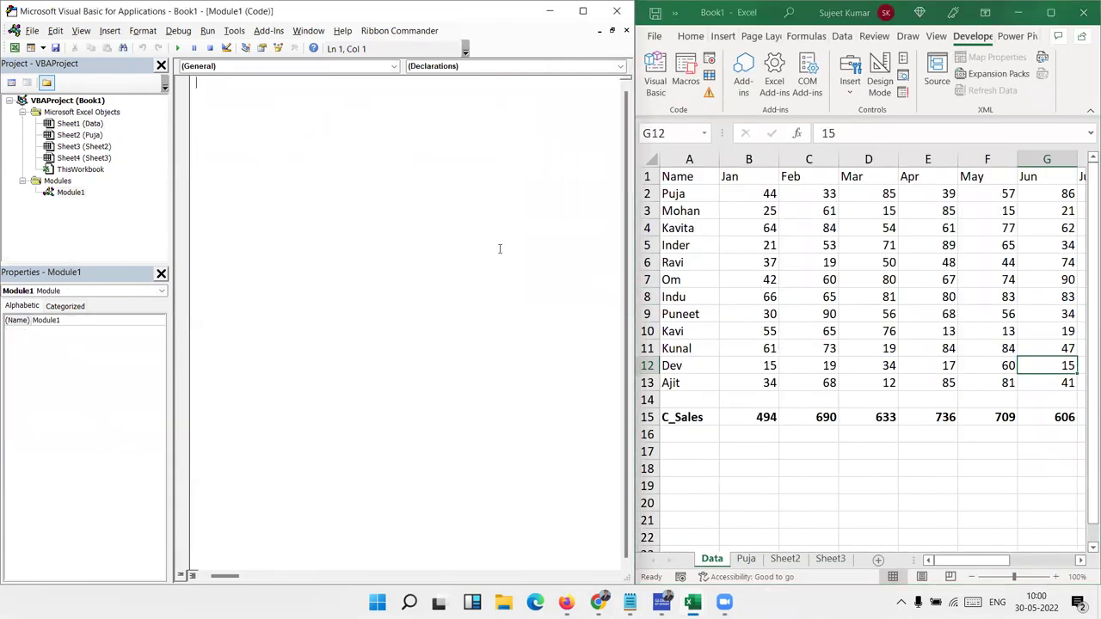
key("super")
type("z")
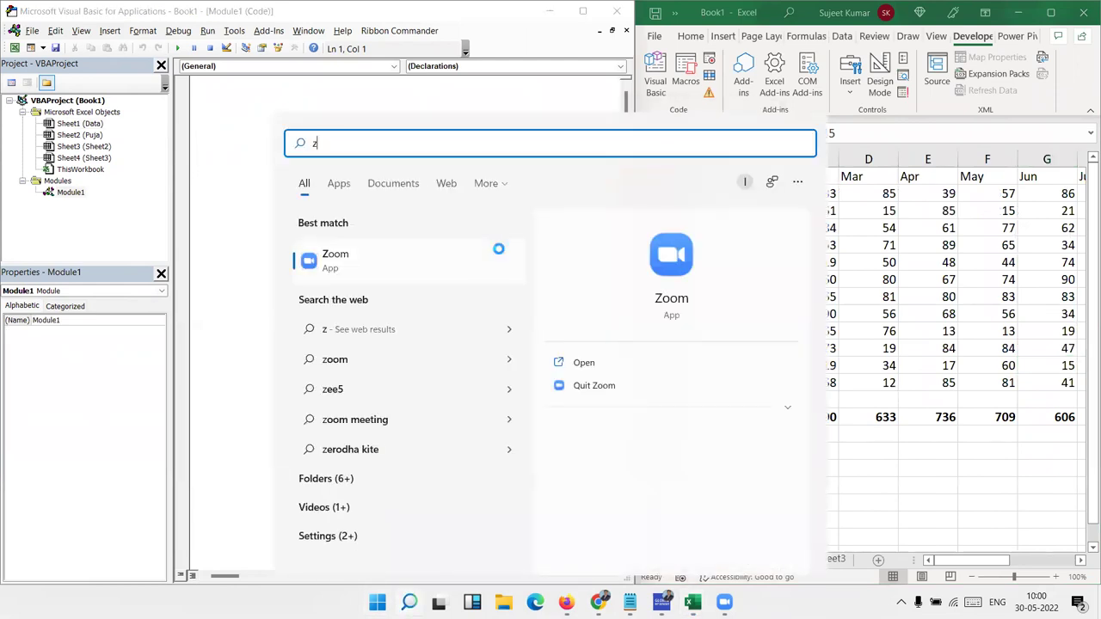
key("BackSpace")
type("ma")
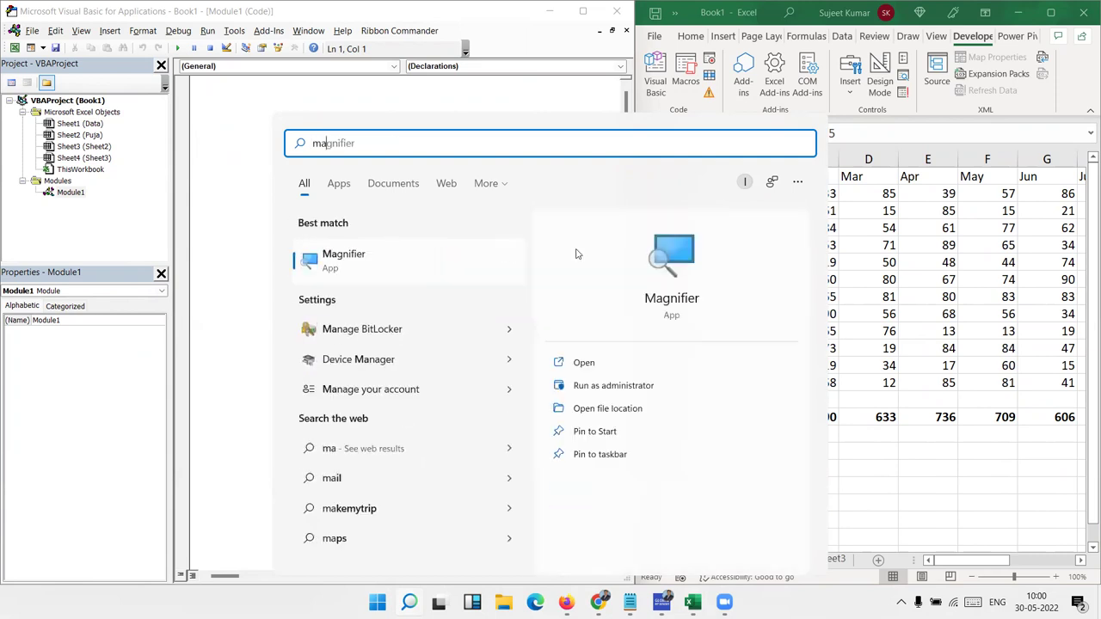
key("Return")
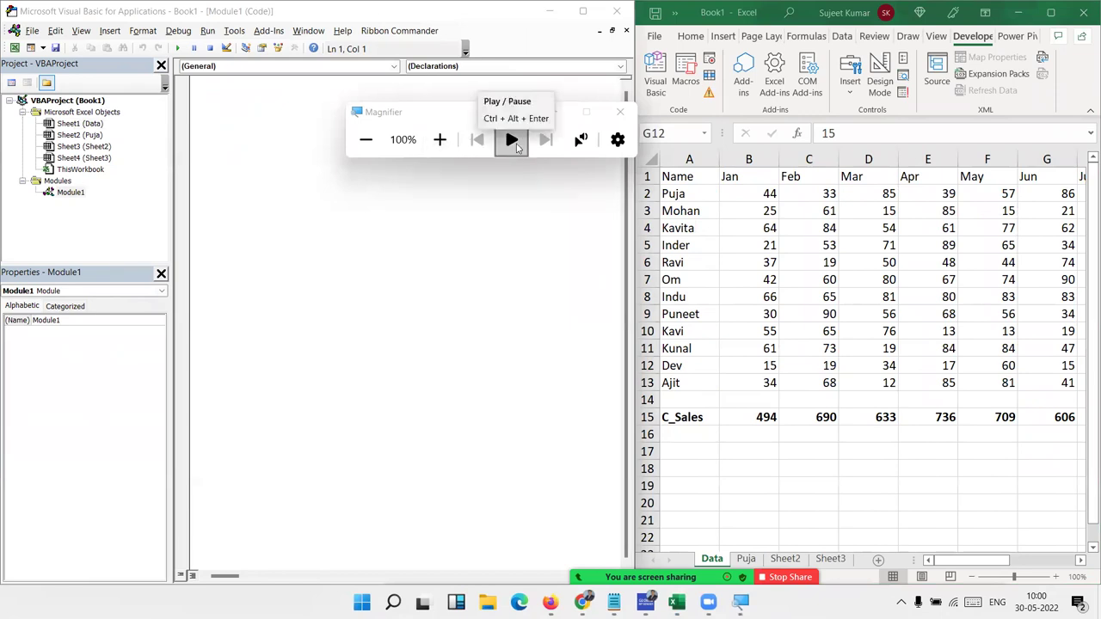
left_click(440, 144)
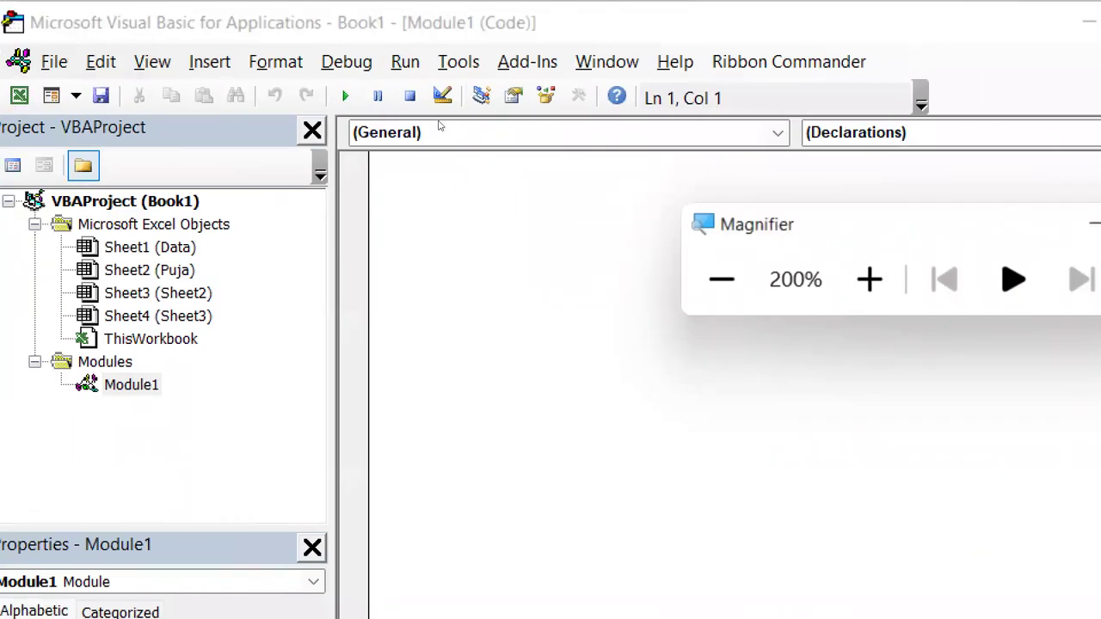
Create the Sub compy_SH() procedure in Module1.
left_click(190, 41)
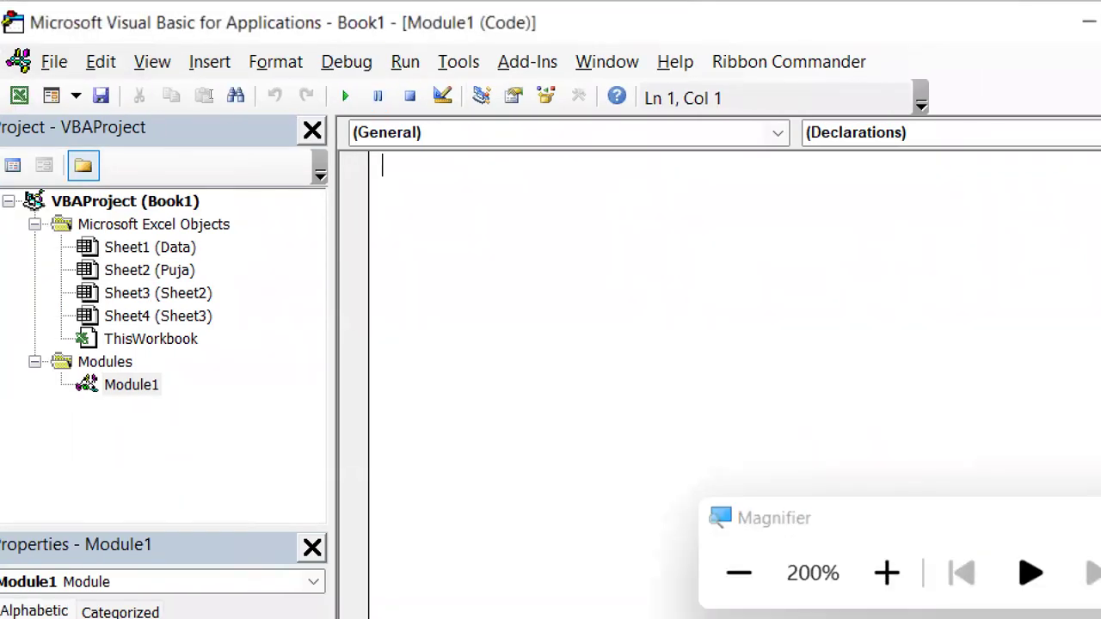
type("sub ")
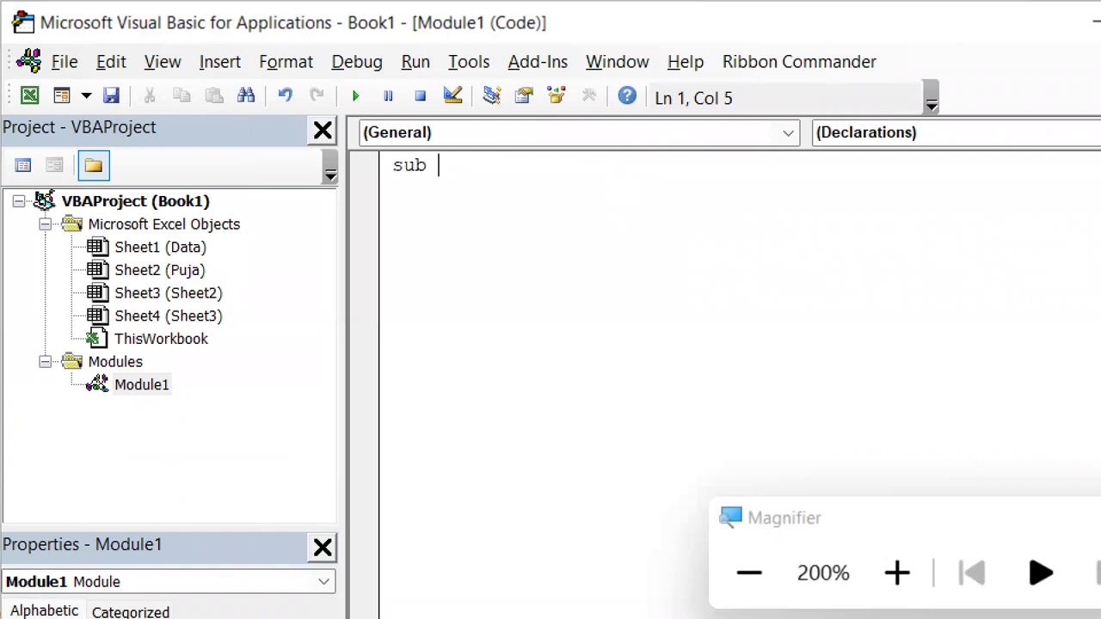
type("com")
type("py")
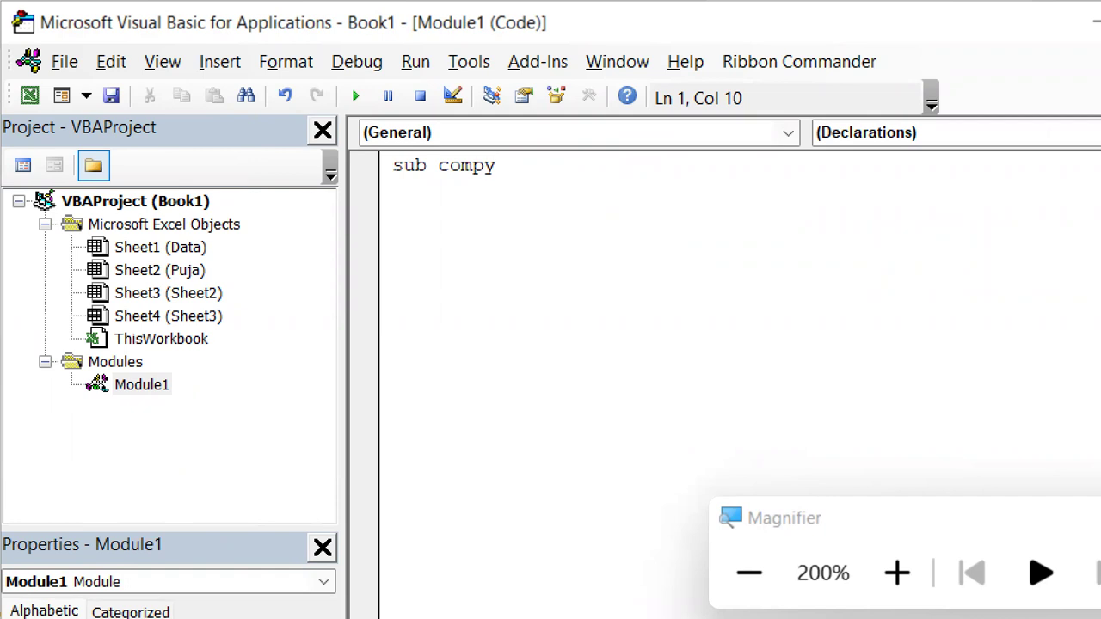
type("_SH()")
key("Return")
key("Return")
key("Return")
key("Return")
key("Return")
key("Up")
key("Up")
key("Up")
Write the loop header For i = 2 To 13, fixing the compile error.
type("for 2 to")
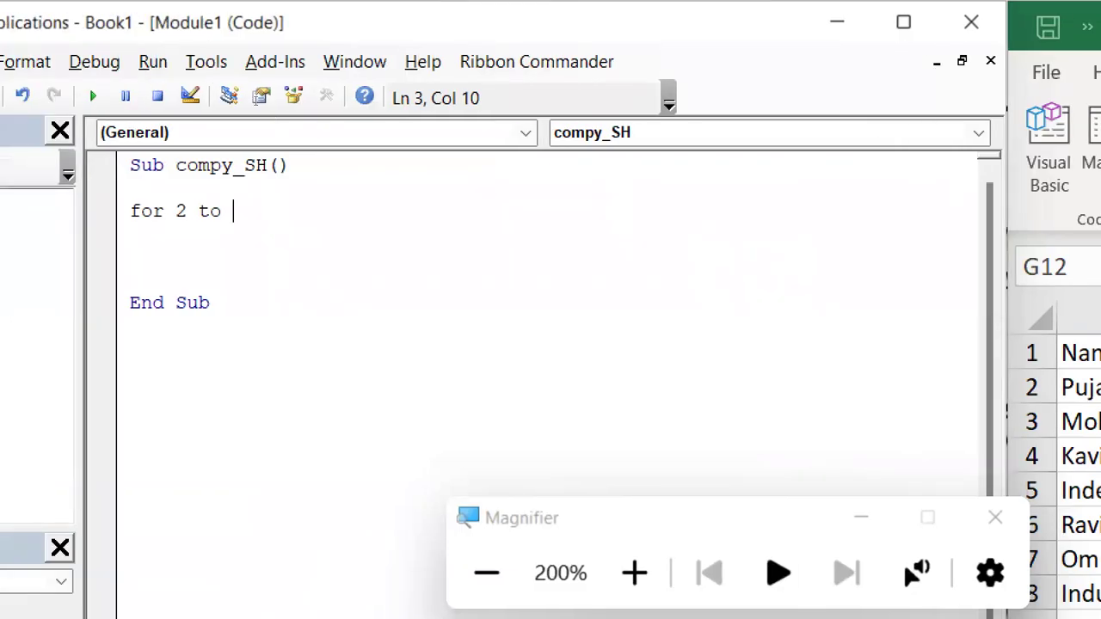
type("132")
key("BackSpace")
key("Return")
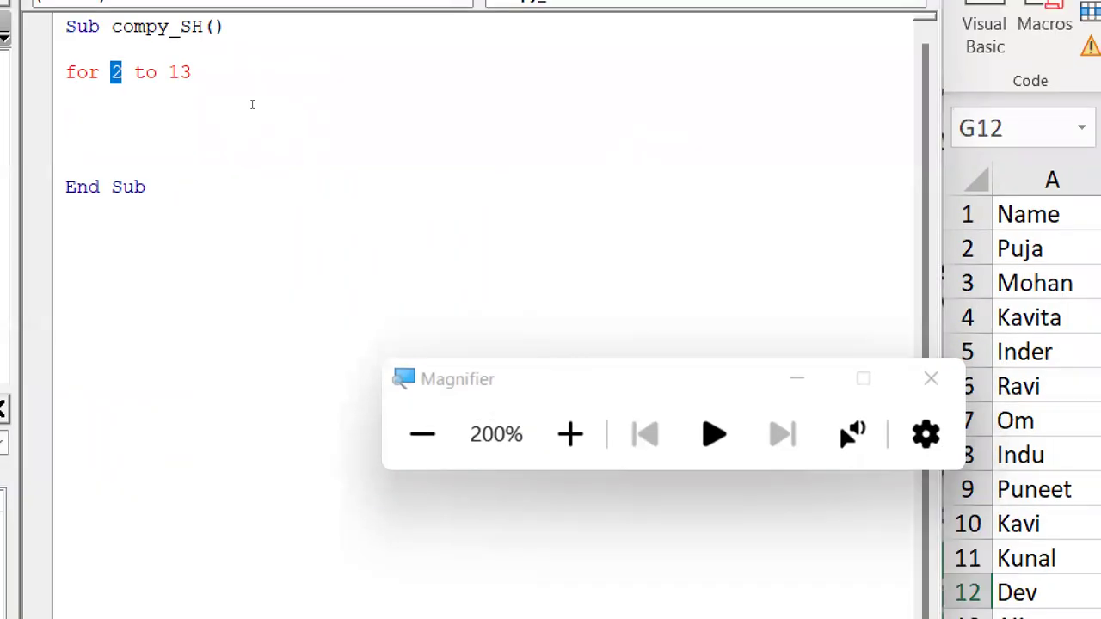
left_click(275, 108)
key("Down")
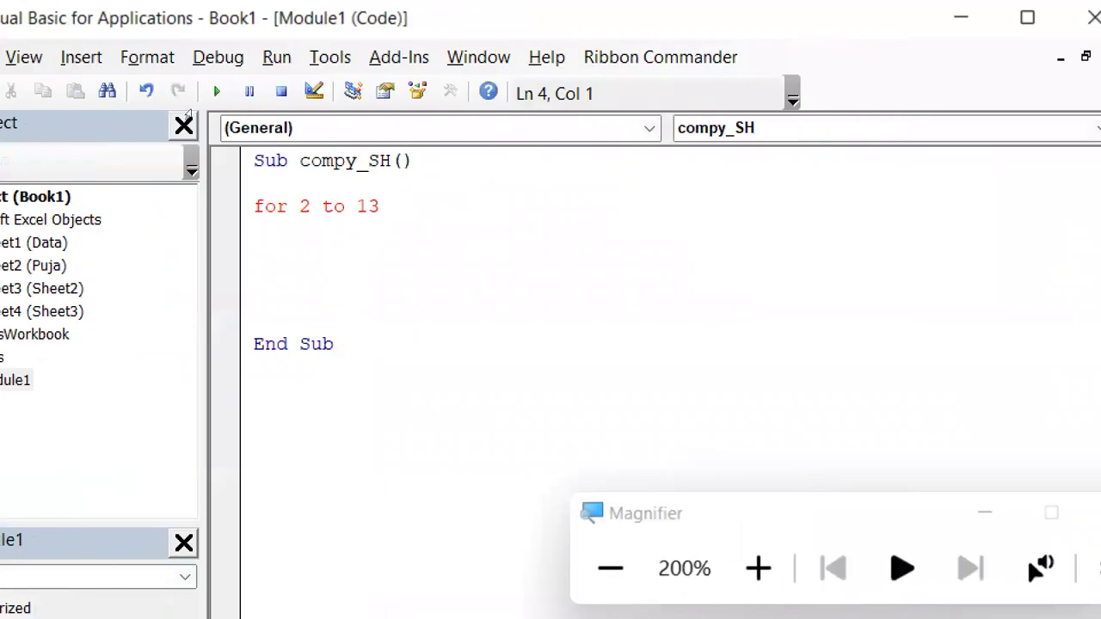
key("Up")
key("Right")
key("Right")
key("Right")
type("i")
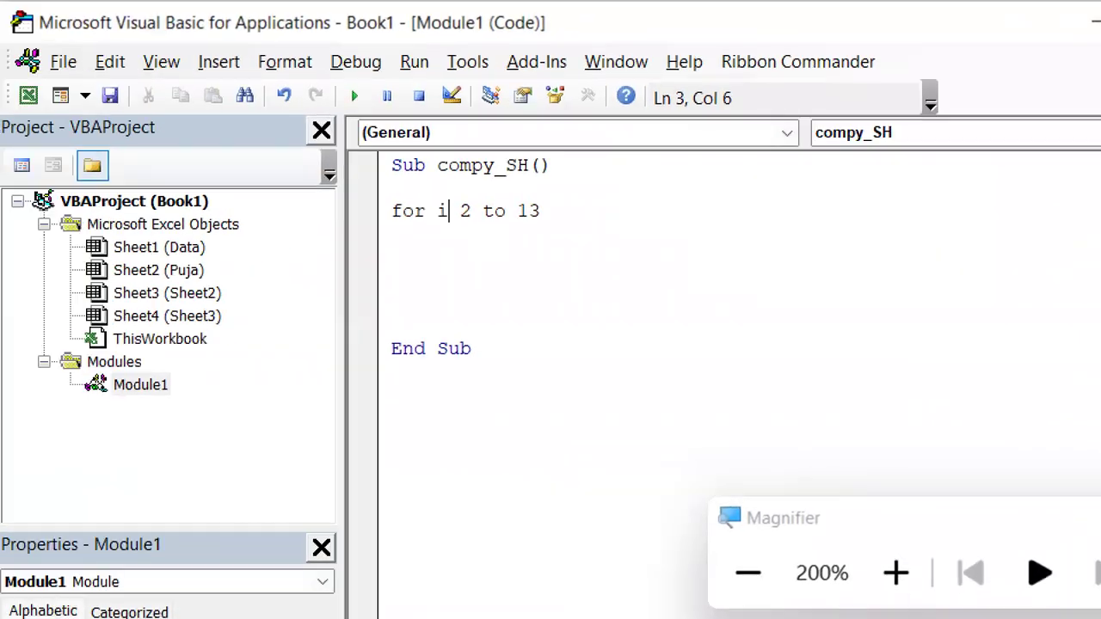
type(" =")
key("Down")
key("Down")
key("Down")
key("Up")
key("Up")
key("Up")
key("Down")
key("End")
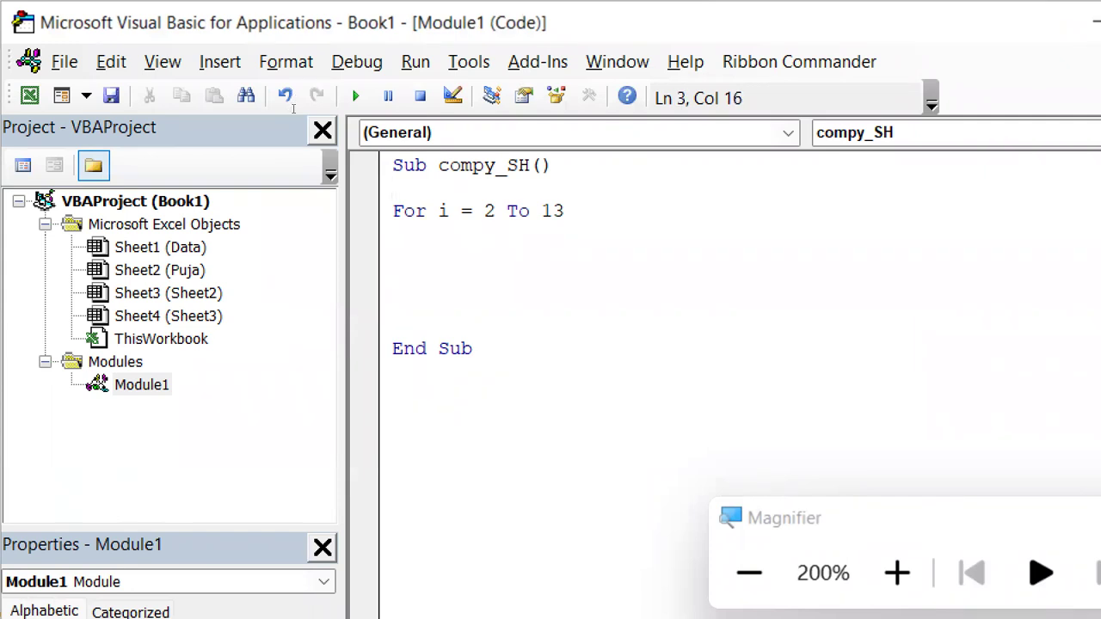
Add blank lines for the loop body and close it with Next i.
key("Return")
key("Return")
key("Return")
key("Return")
type("next i")
key("Up")
key("Up")
key("Up")
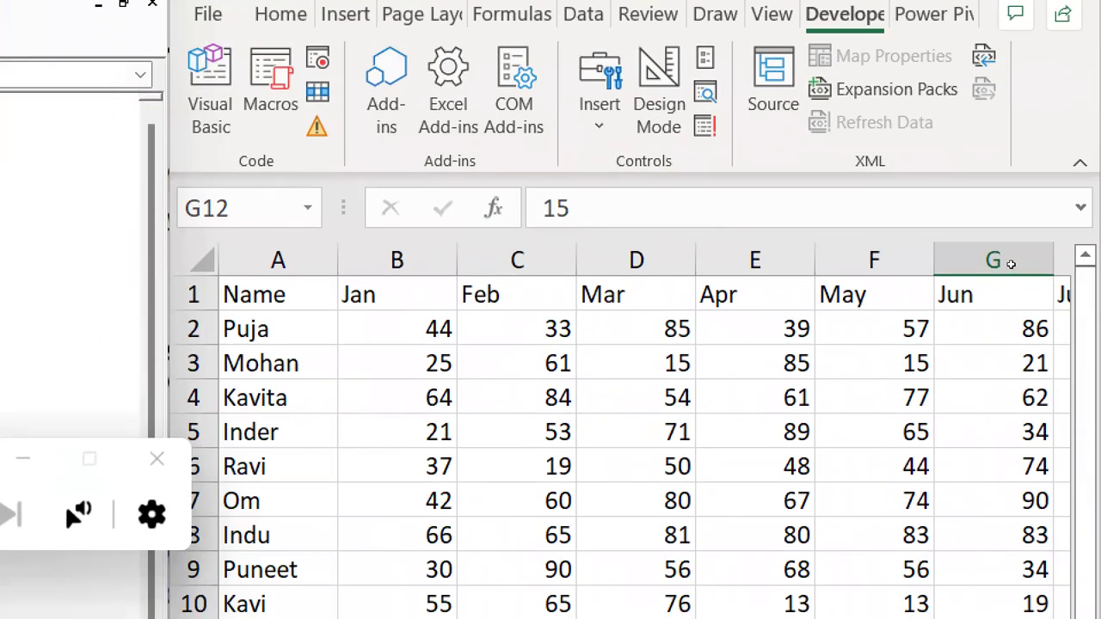
Check the month columns up to M, then add Range("A1:M1").Copy and Sheets.Add in the loop.
left_click(874, 467)
key("Right")
key("Right")
key("Right")
key("Right")
key("Right")
key("Right")
key("Right")
key("Right")
key("Right")
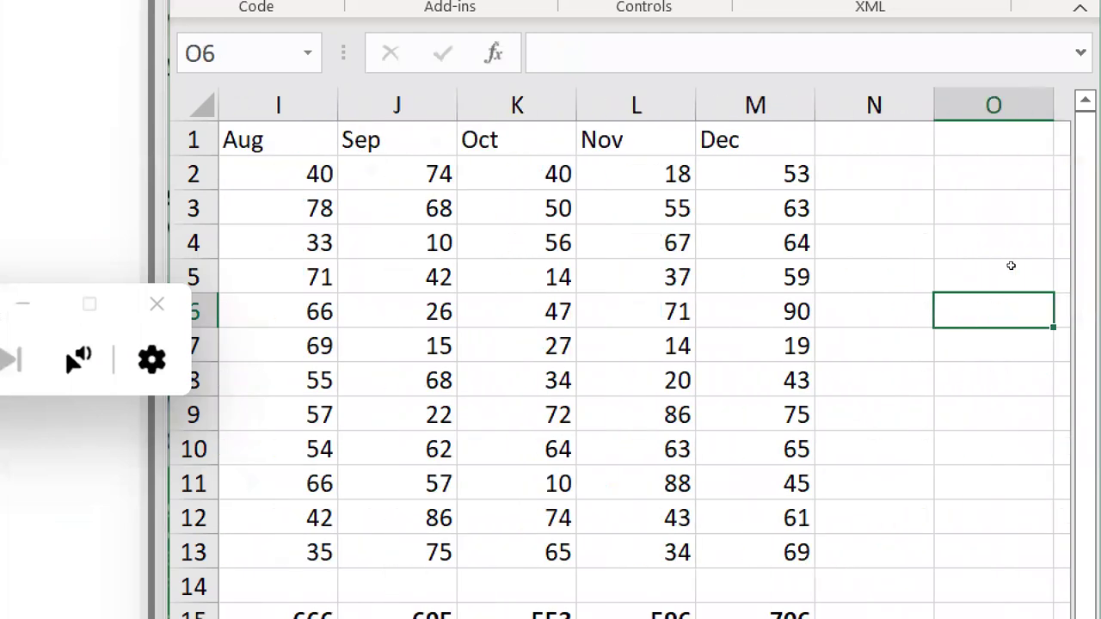
key("alt+F11")
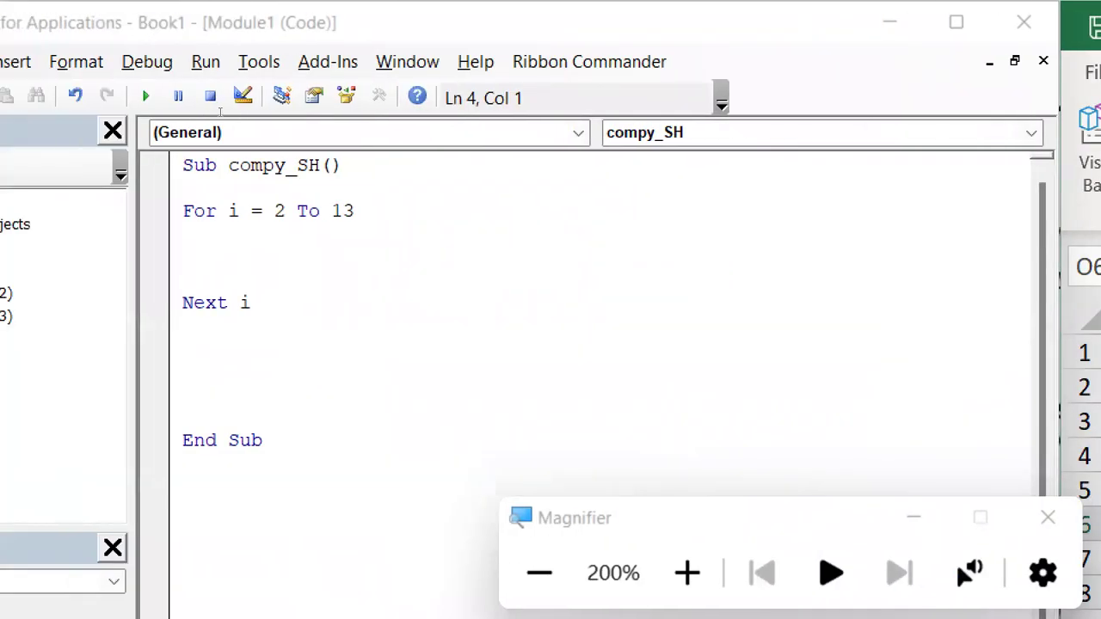
type("range")
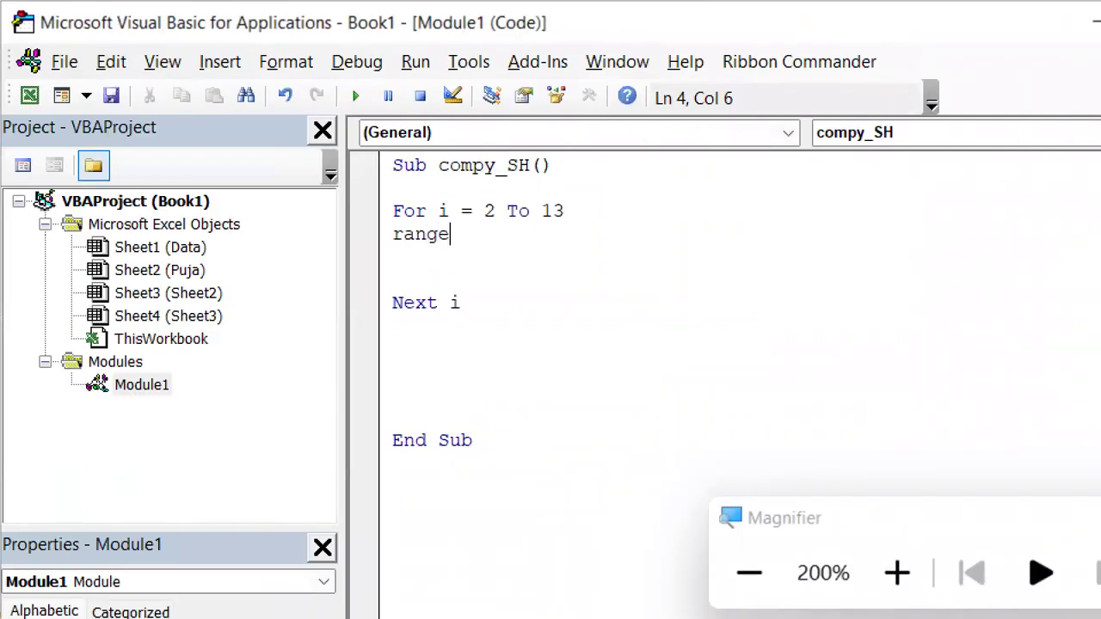
type("(\"A1:M1")
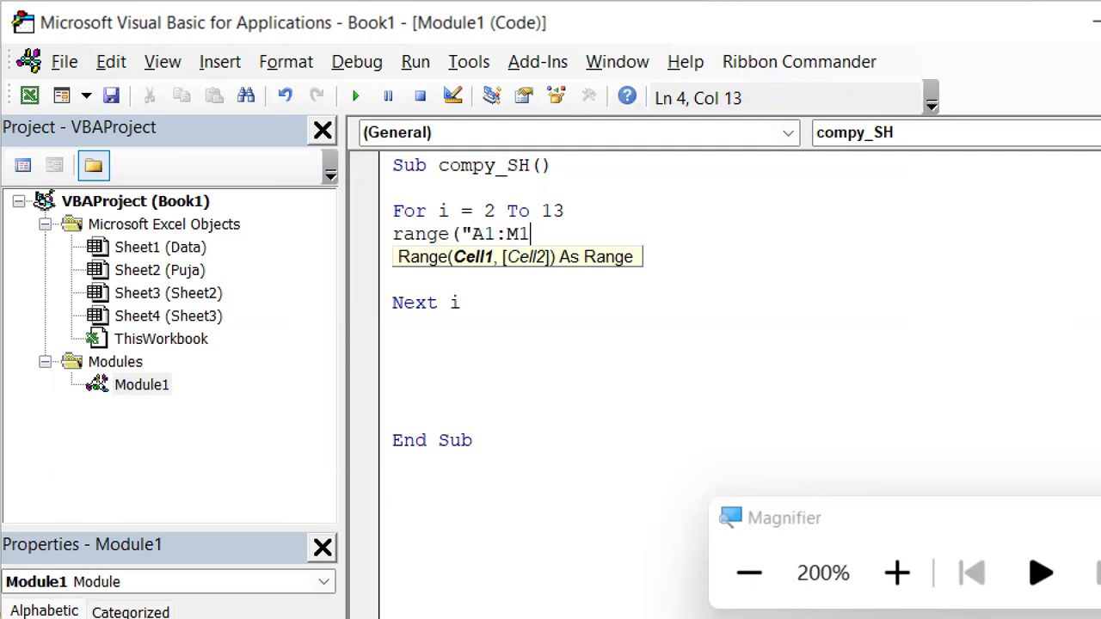
type("\").")
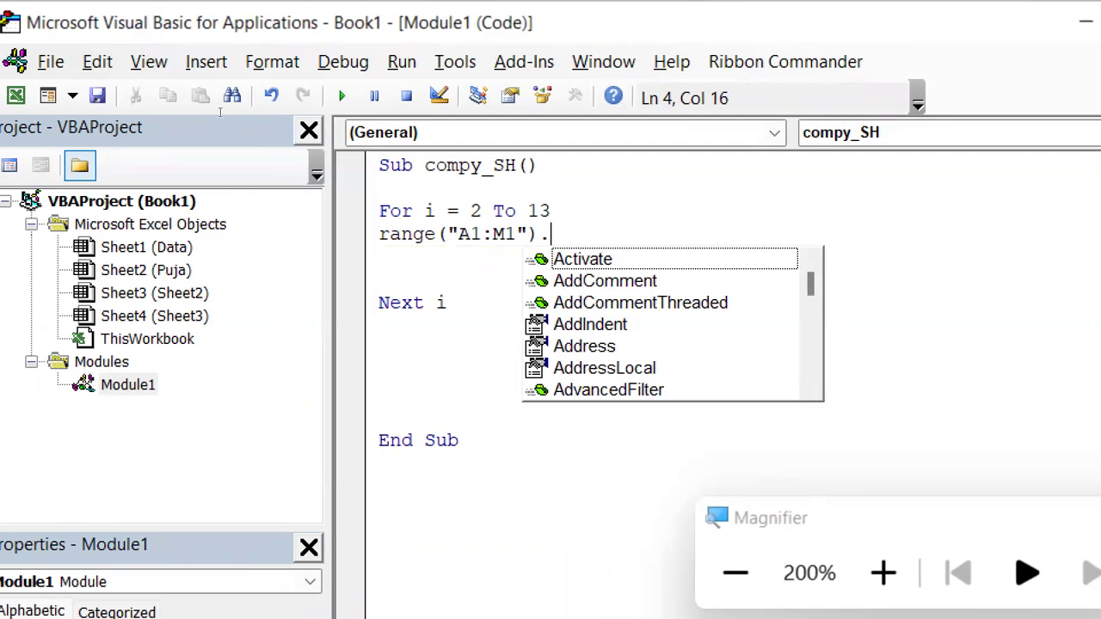
type("cop")
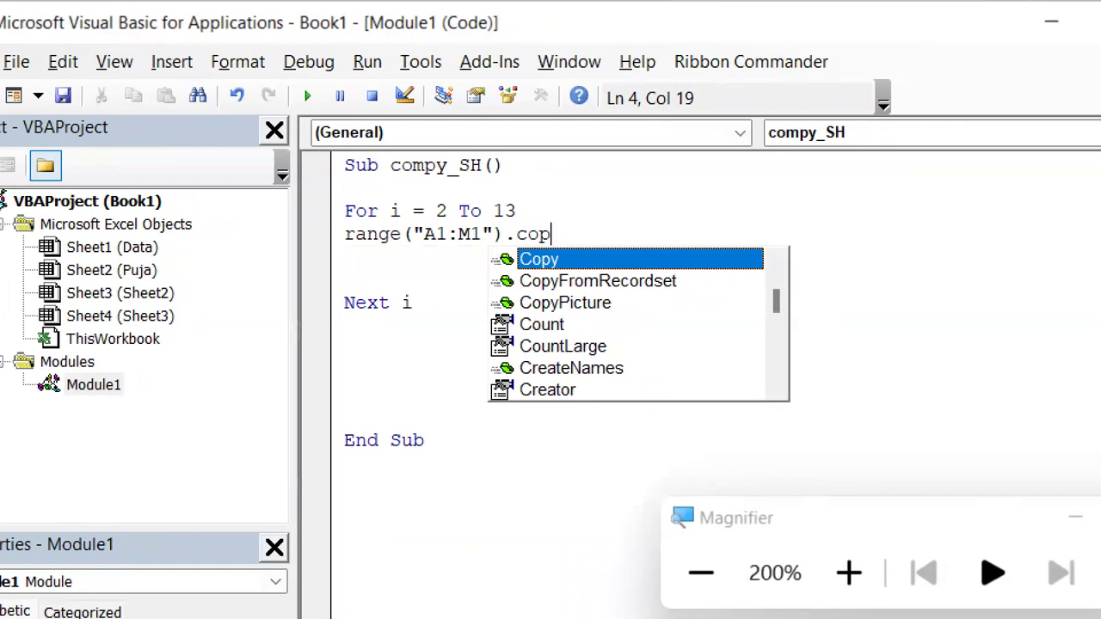
type("y")
key("Return")
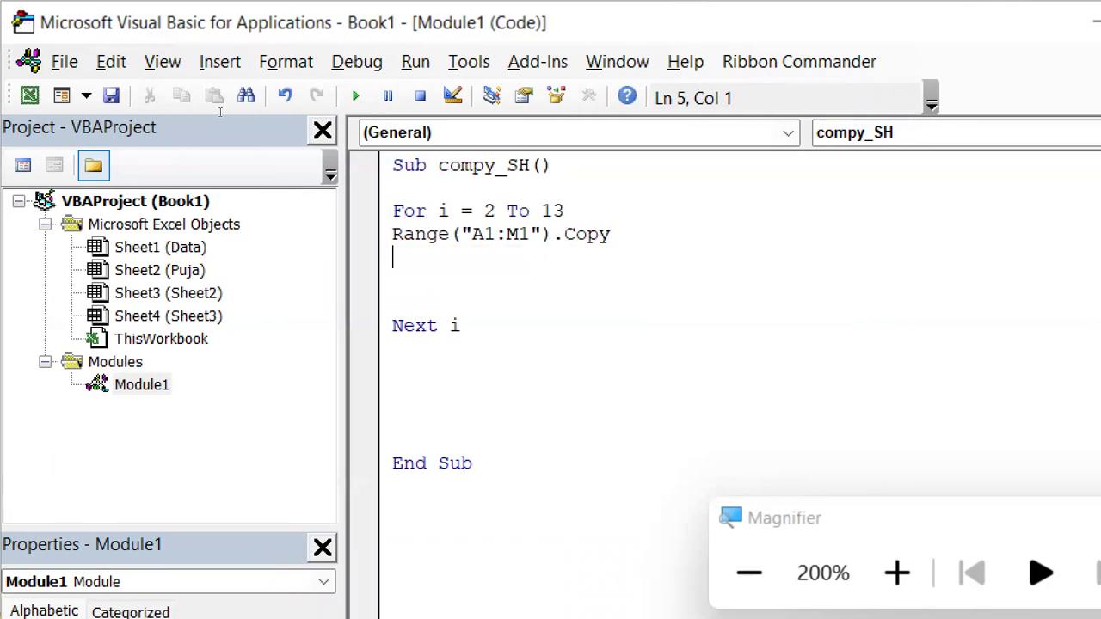
type("sheets")
type(".a")
key("Tab")
key("Return")
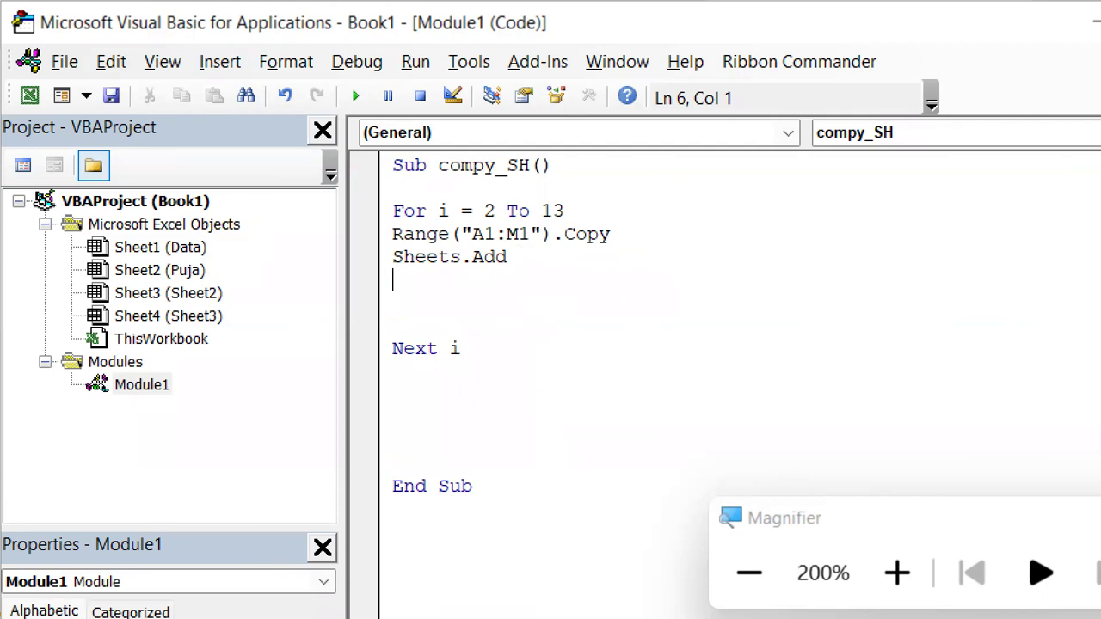
Extend the line to Sheets.Add.Name = Range("A" & i).Value.
key("BackSpace")
type(".")
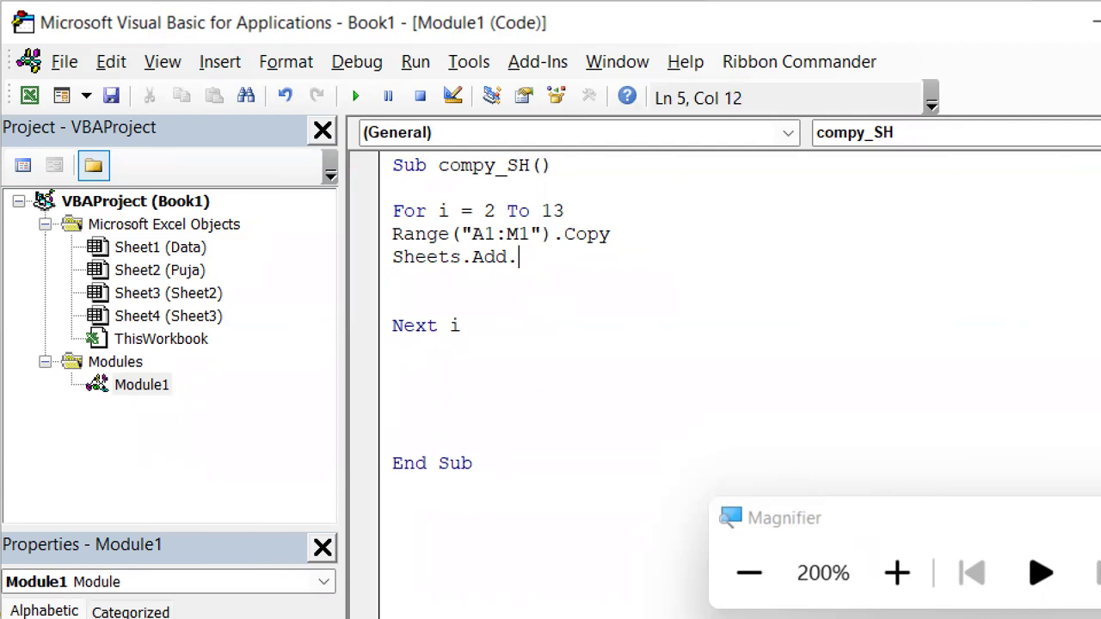
type("name")
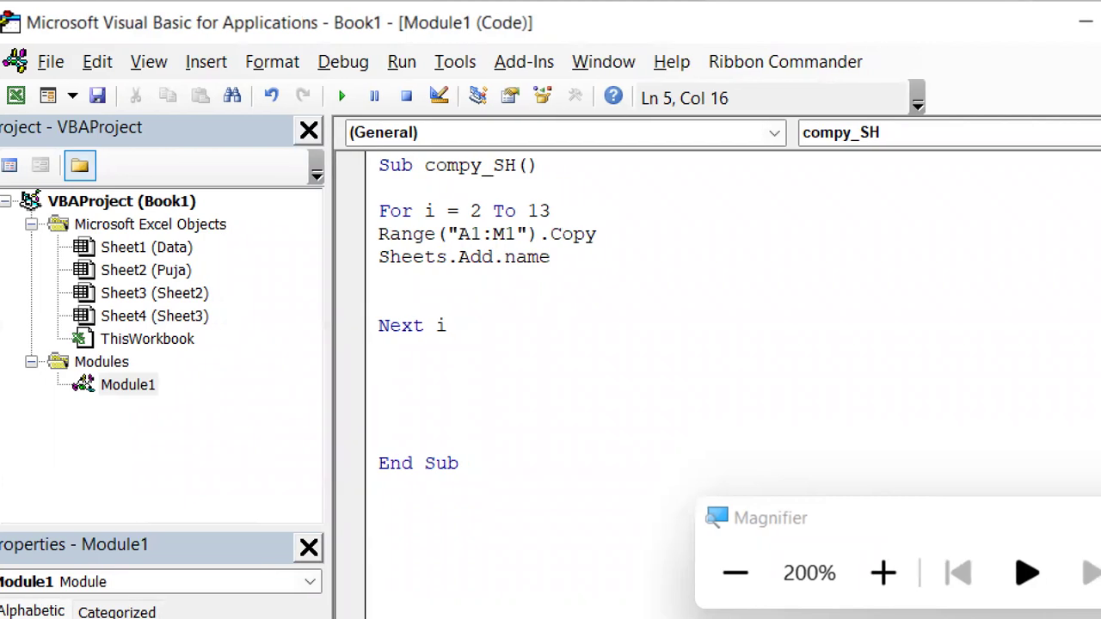
type("=")
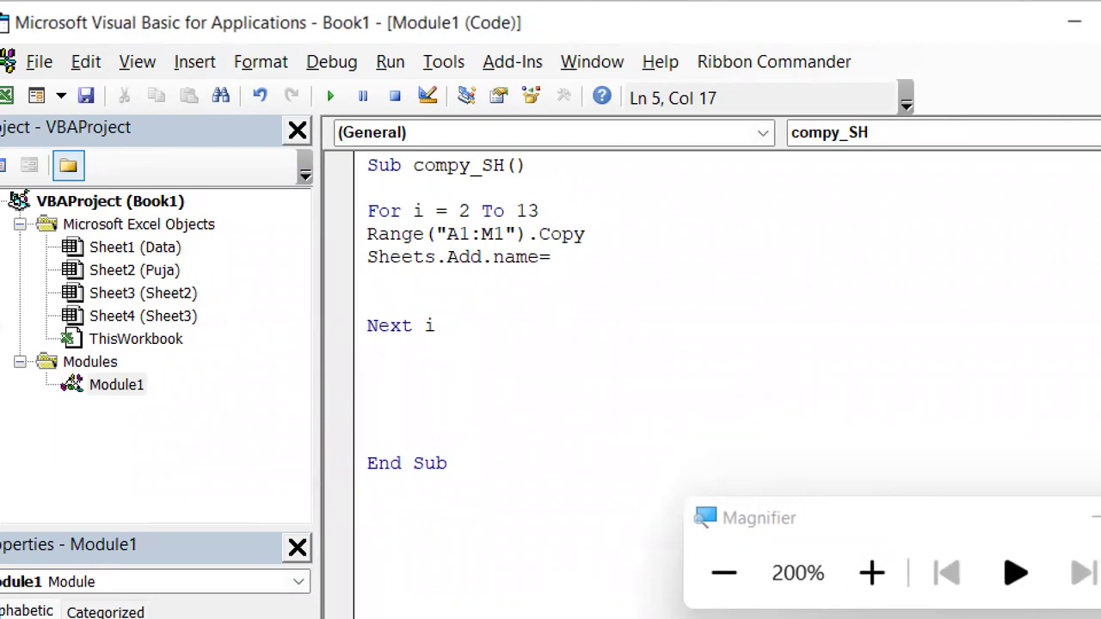
type("\"")
key("BackSpace")
type("rang")
key("BackSpace")
key("BackSpace")
key("BackSpace")
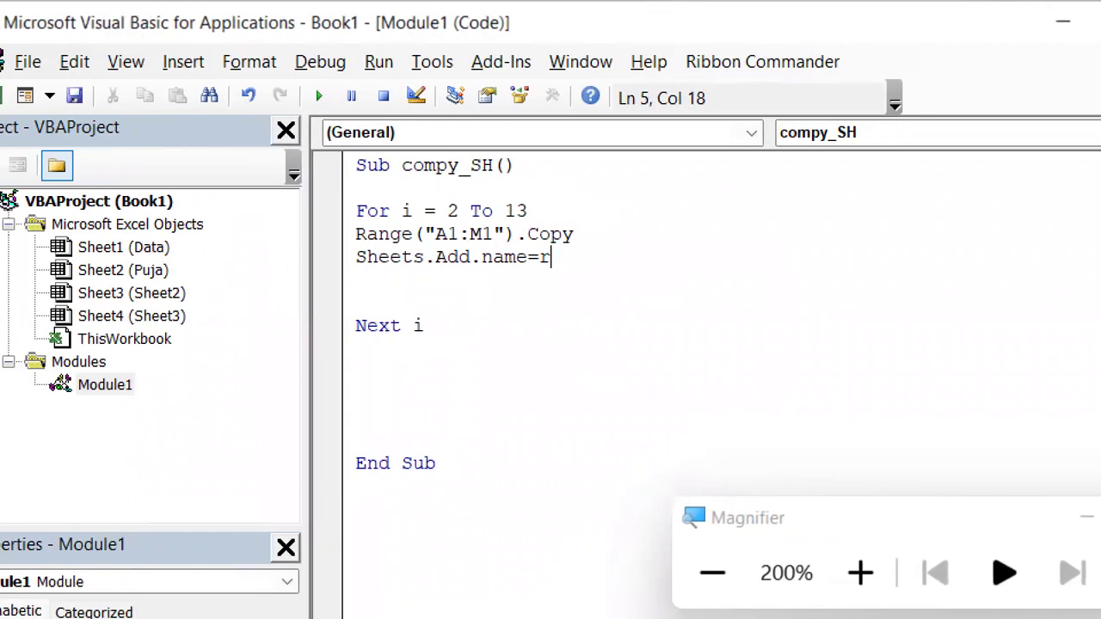
key("BackSpace")
type("rang")
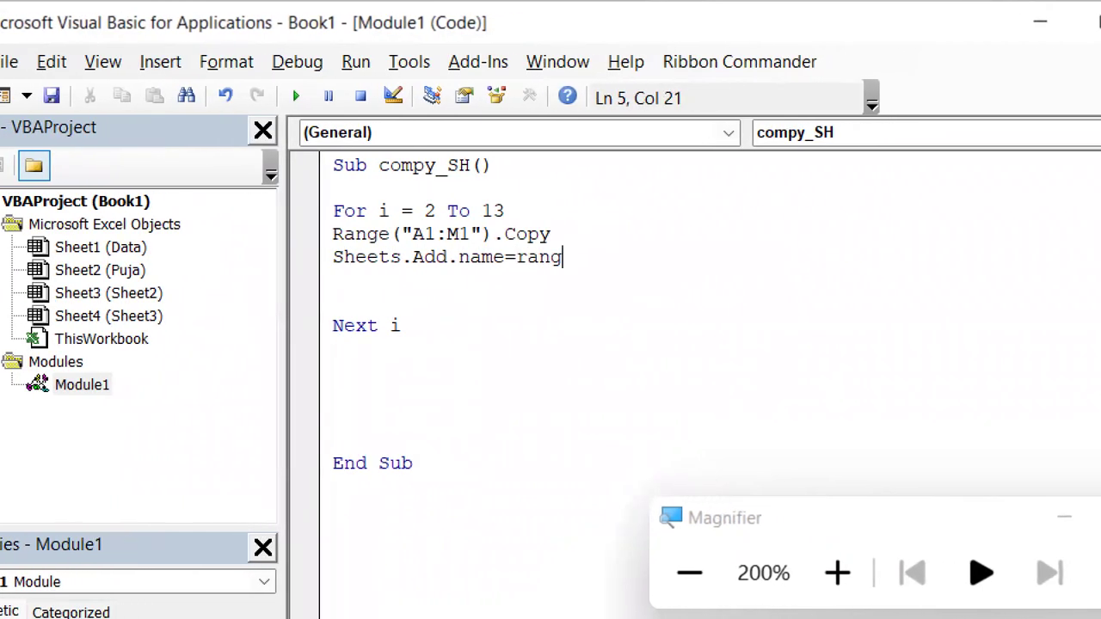
type("e(")
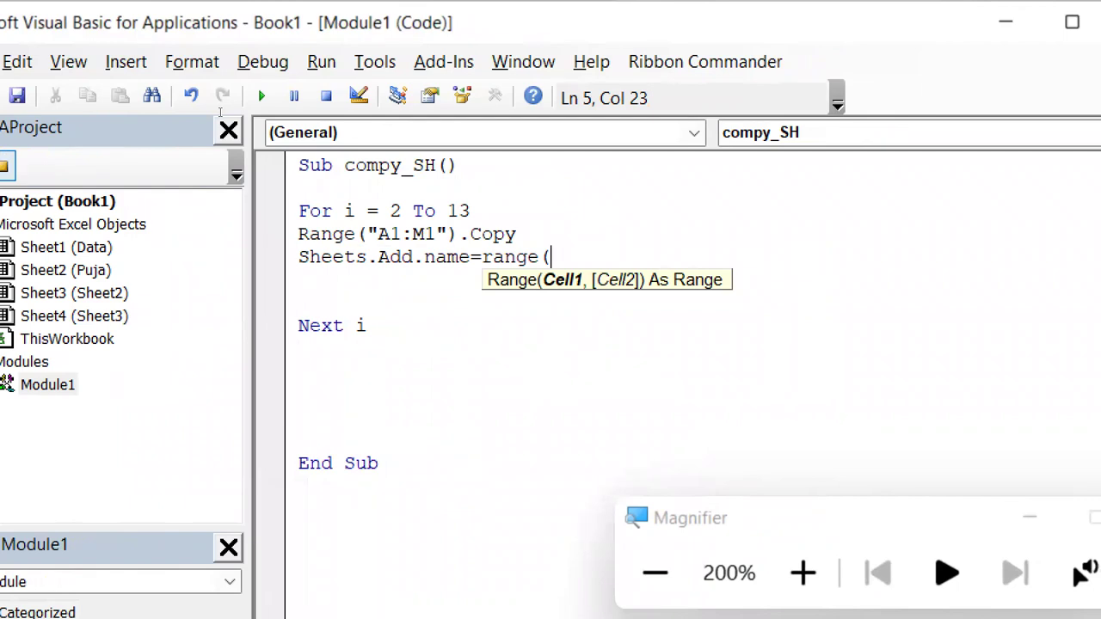
type("\"A\" ")
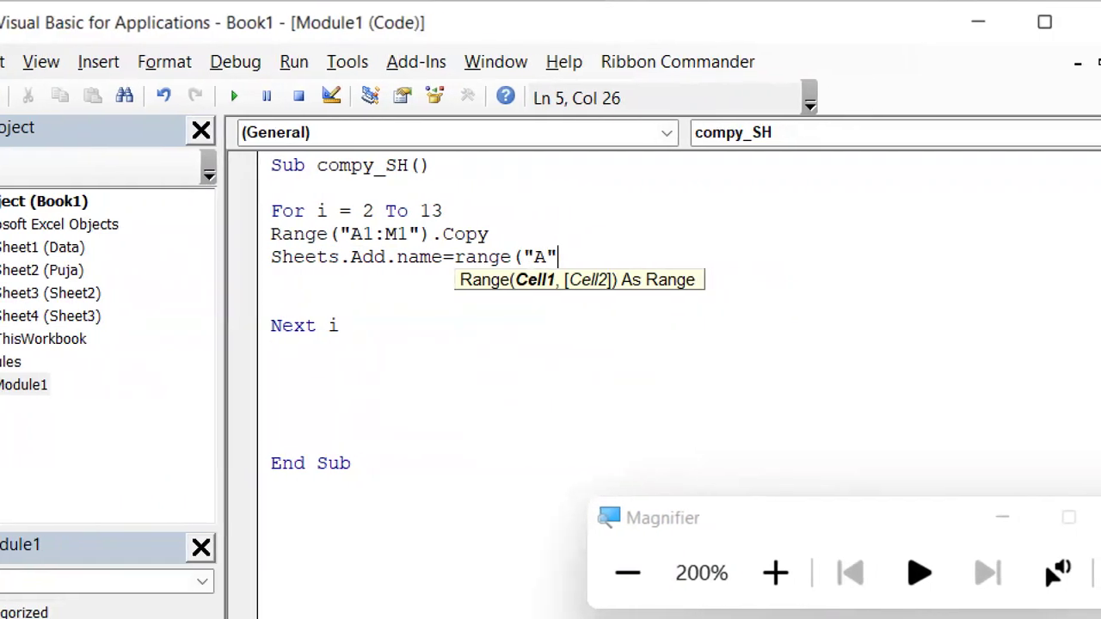
type("& ")
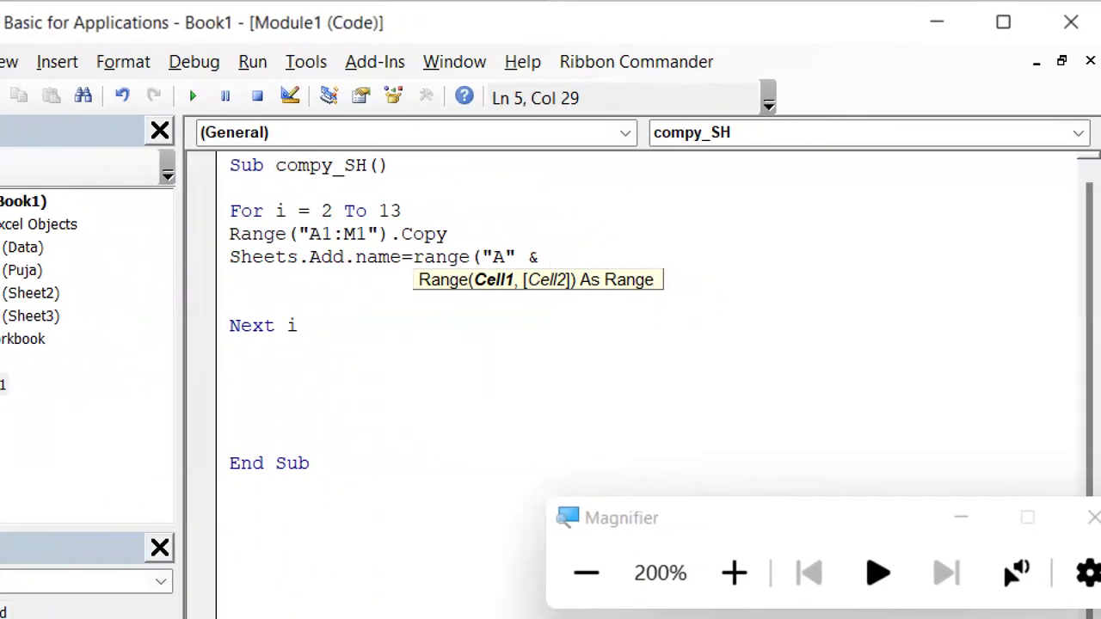
type("o")
key("BackSpace")
type("i).v")
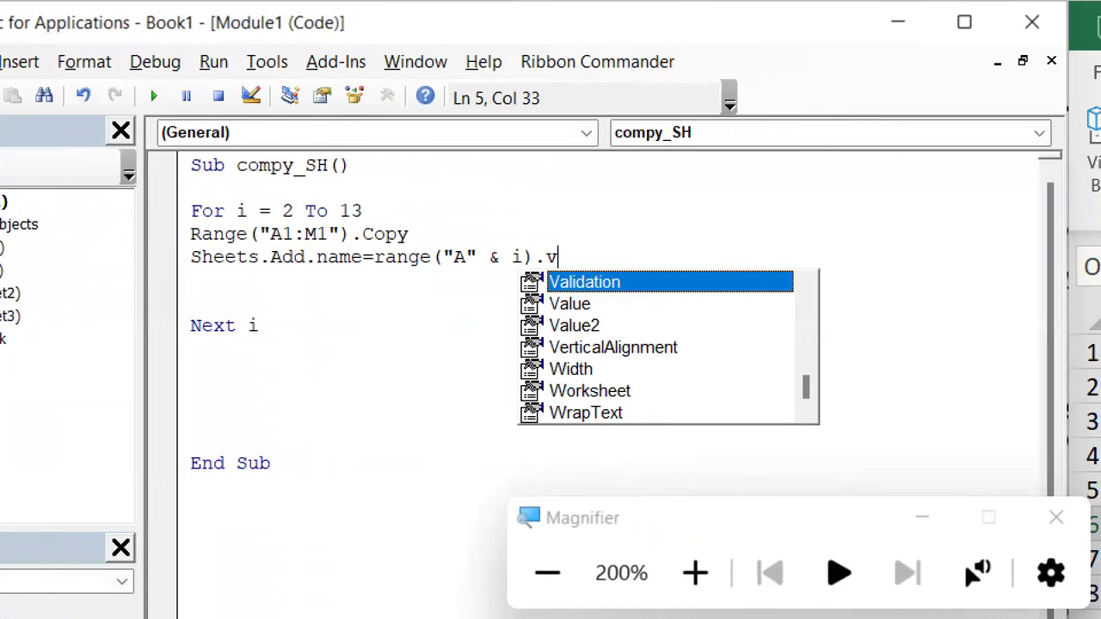
key("Down")
key("Tab")
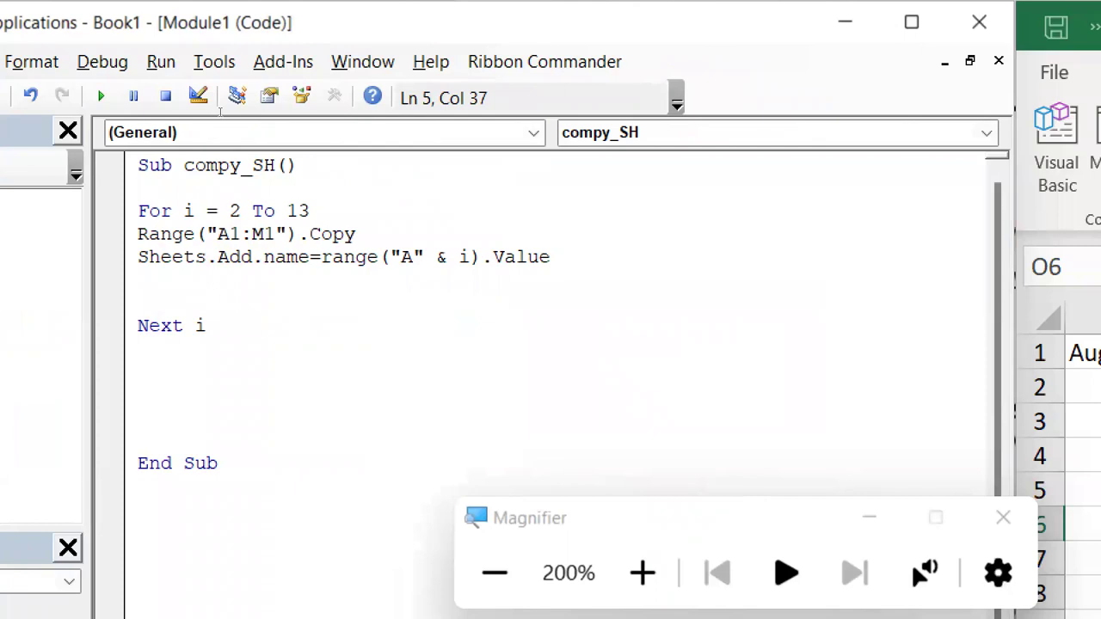
key("Return")
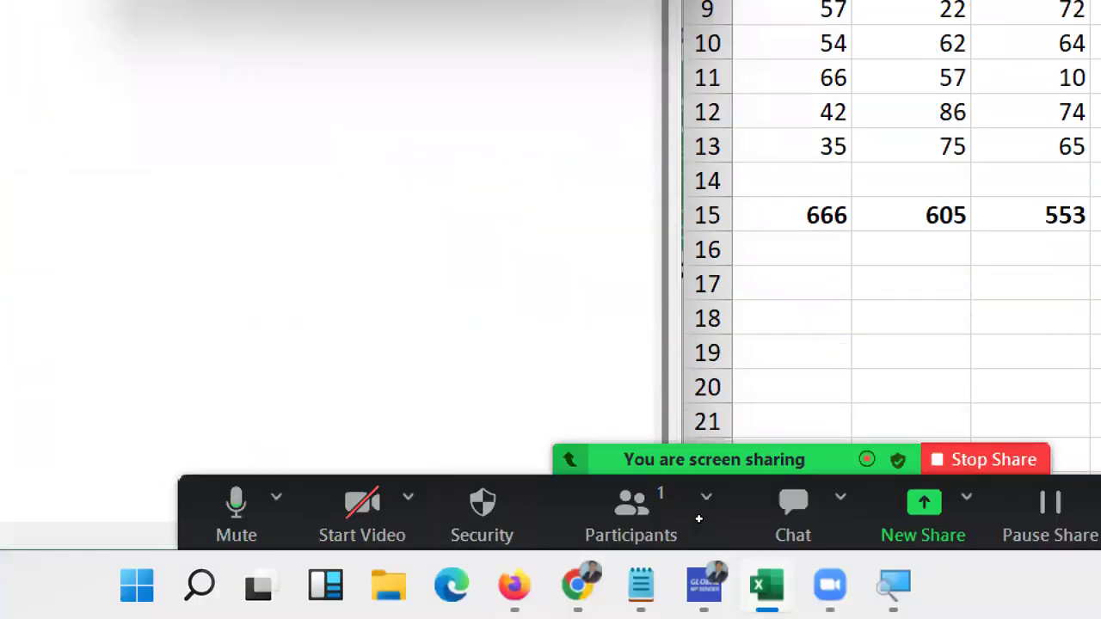
Prefix the header copy and sheet-naming Range references with Sheets("Data").
left_click(714, 570)
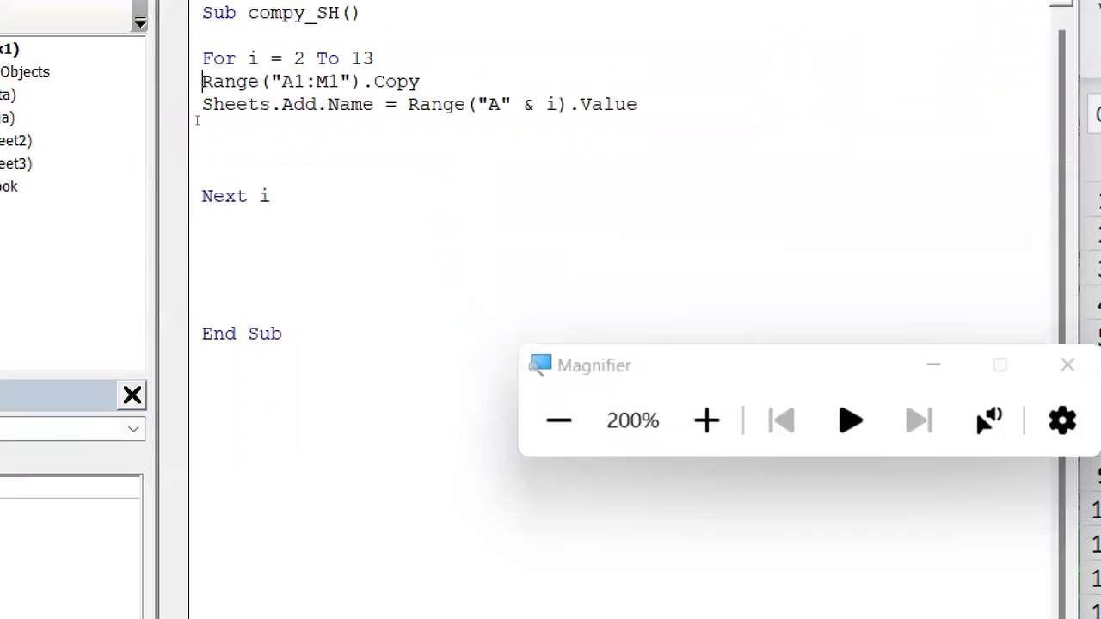
type("sheets(\"Data\")")
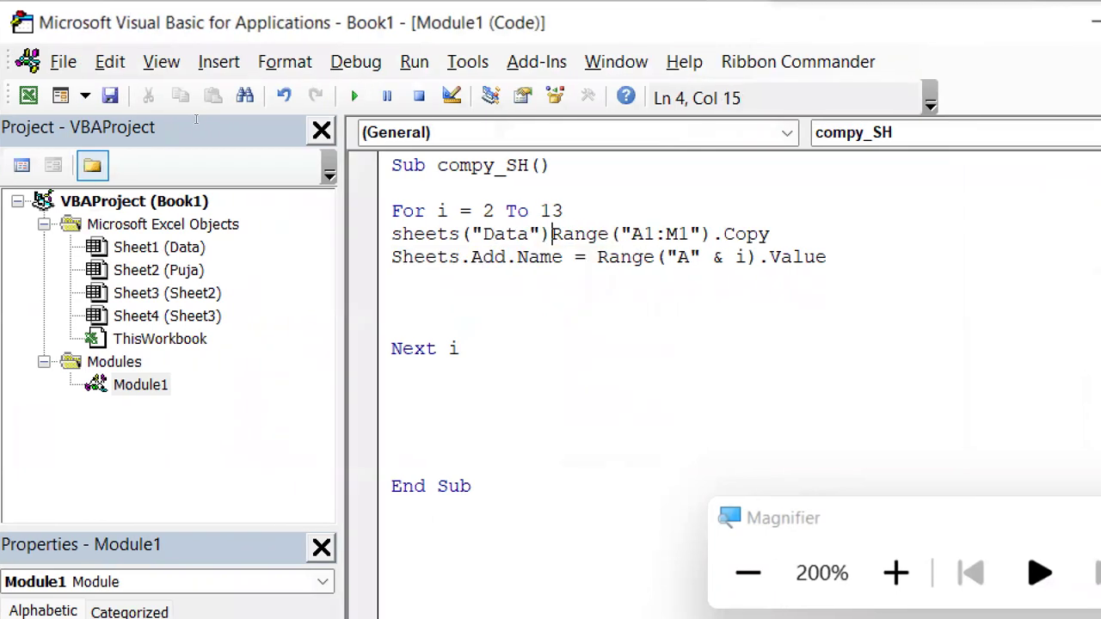
type(".")
key("Down")
key("Down")
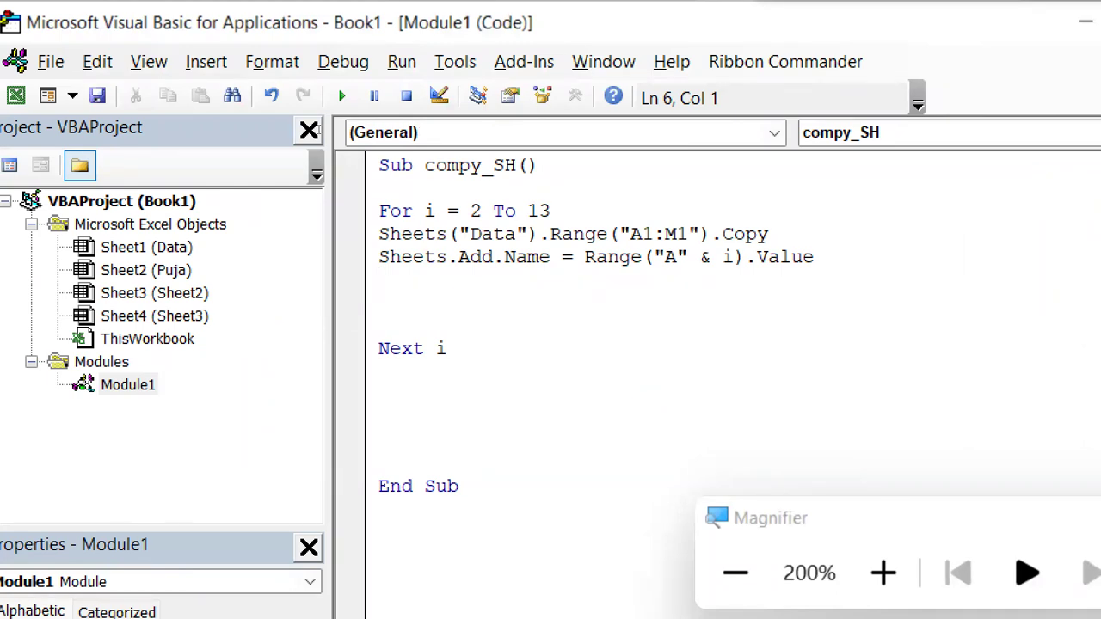
key("Up")
key("ctrl+Right")
key("ctrl+Right")
key("ctrl+Right")
type("sheets(\"")
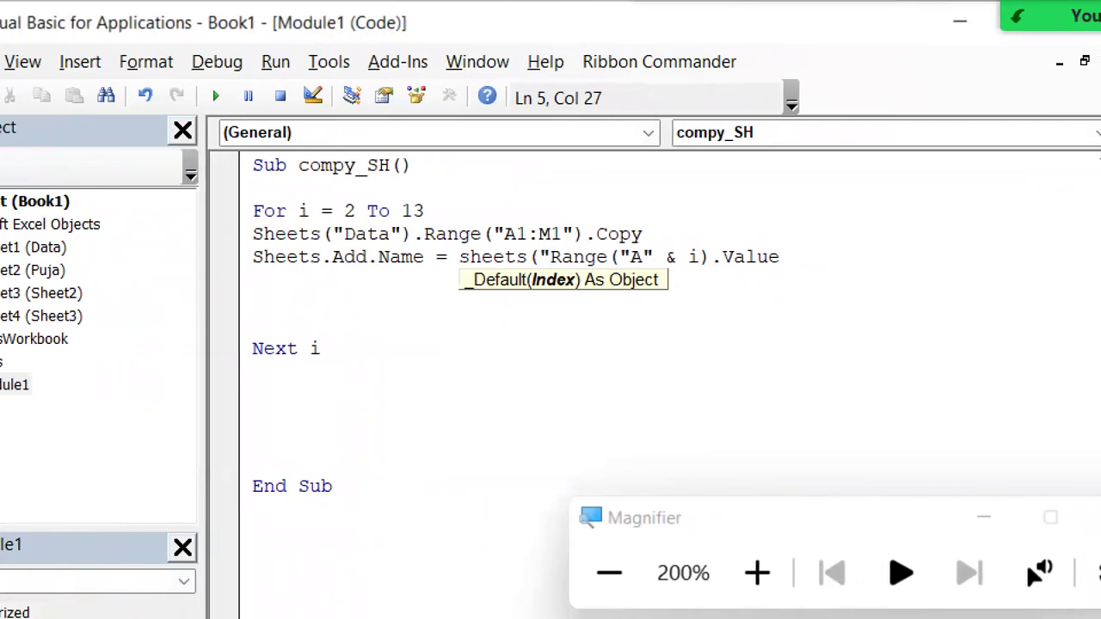
type("Data")
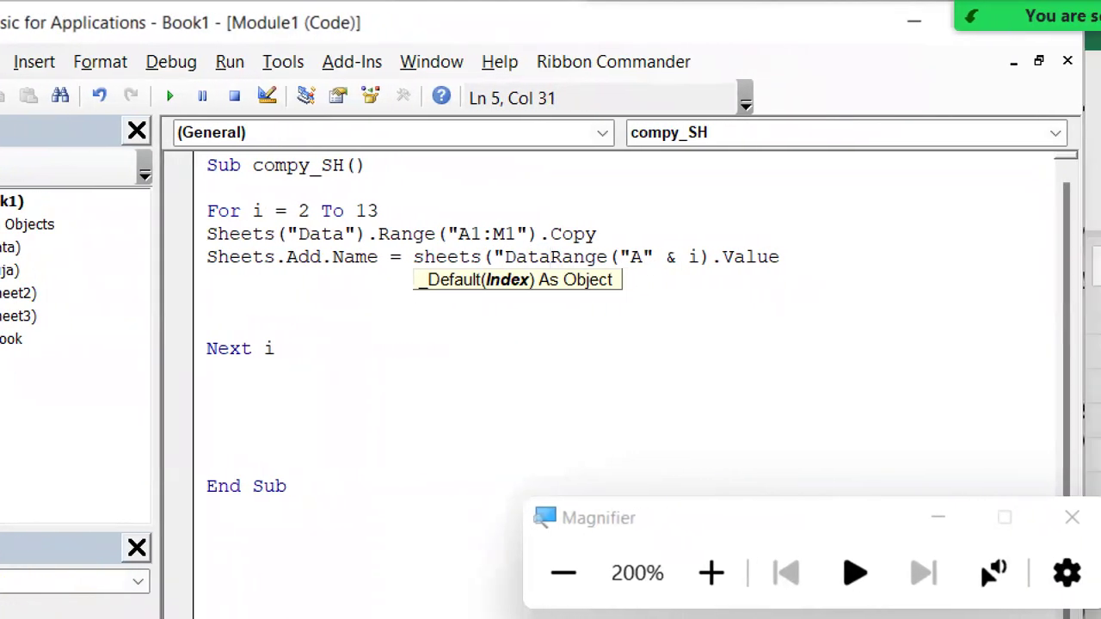
type("\").")
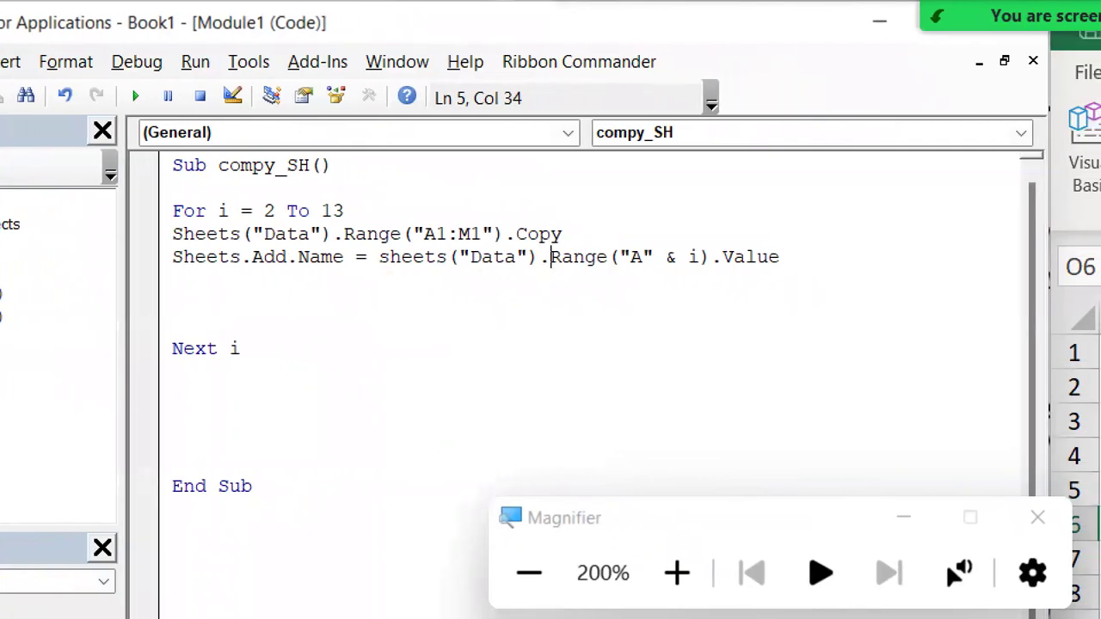
key("Down")
Add Range("A1").PasteSpecial xlPasteAll to paste the header into each new sheet.
type("range")
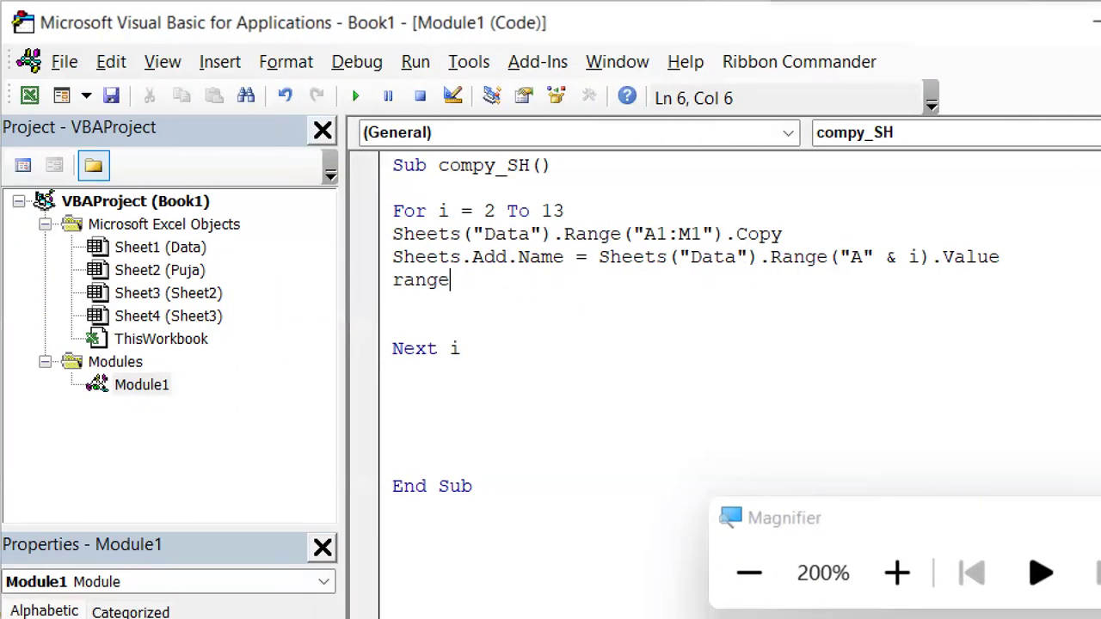
type("(\"A1\")(")
key("BackSpace")
key("BackSpace")
type(".p")
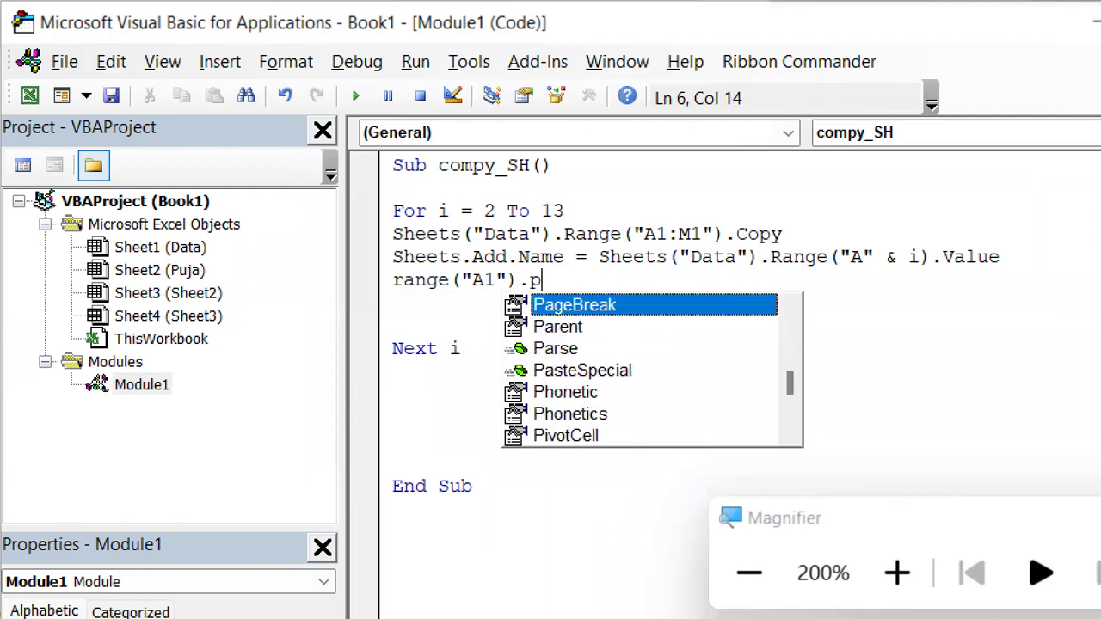
key("Down")
key("Down")
key("Down")
key("Tab")
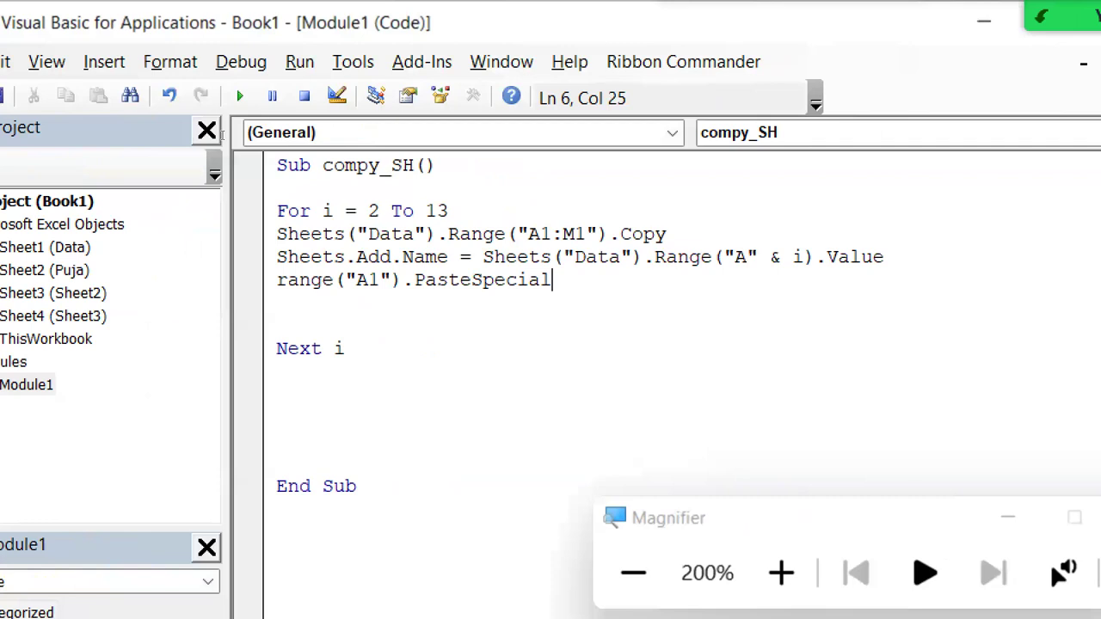
key("Tab")
key("Return")
key("Up")
key("Down")
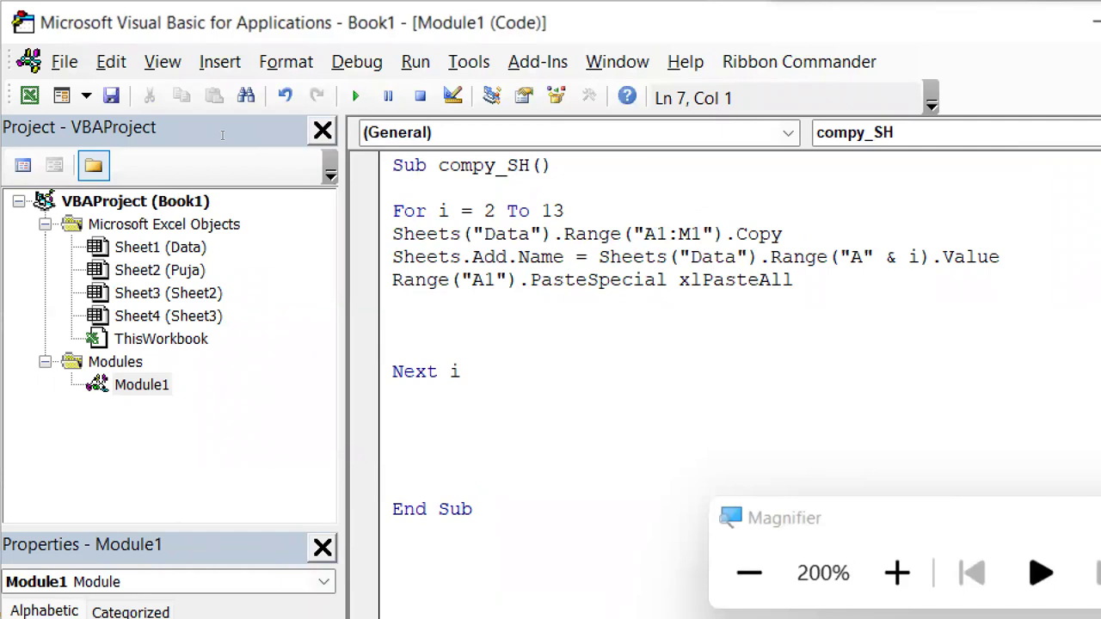
Highlight the Sheets.Add line and the new paste line to explain them.
key("Up")
key("Up")
key("shift+Down")
key("Right")
key("shift+Down")
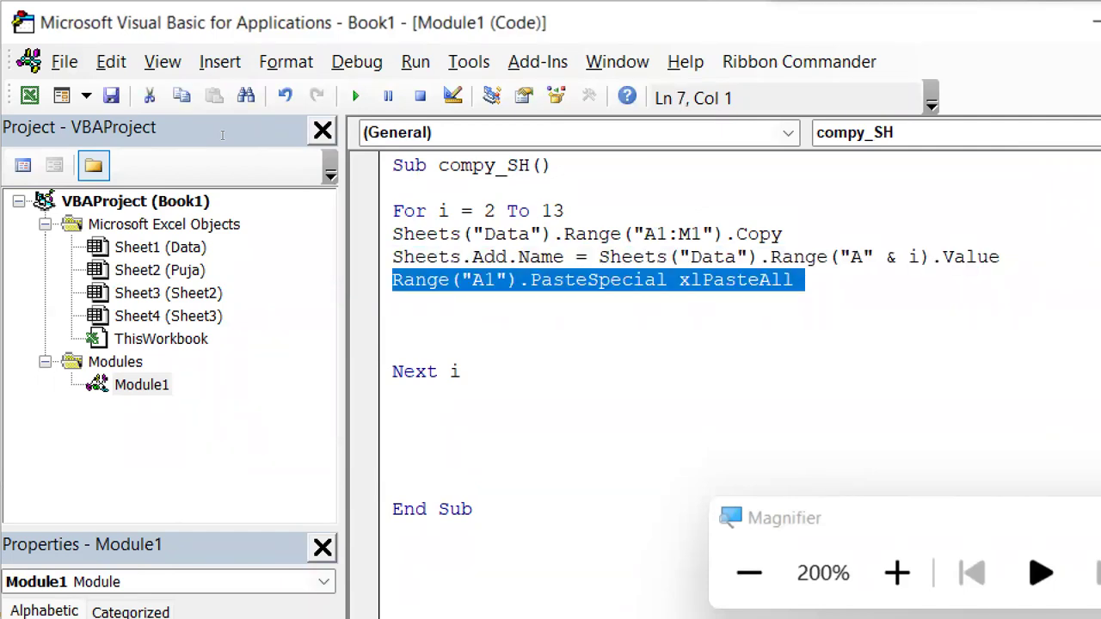
key("Right")
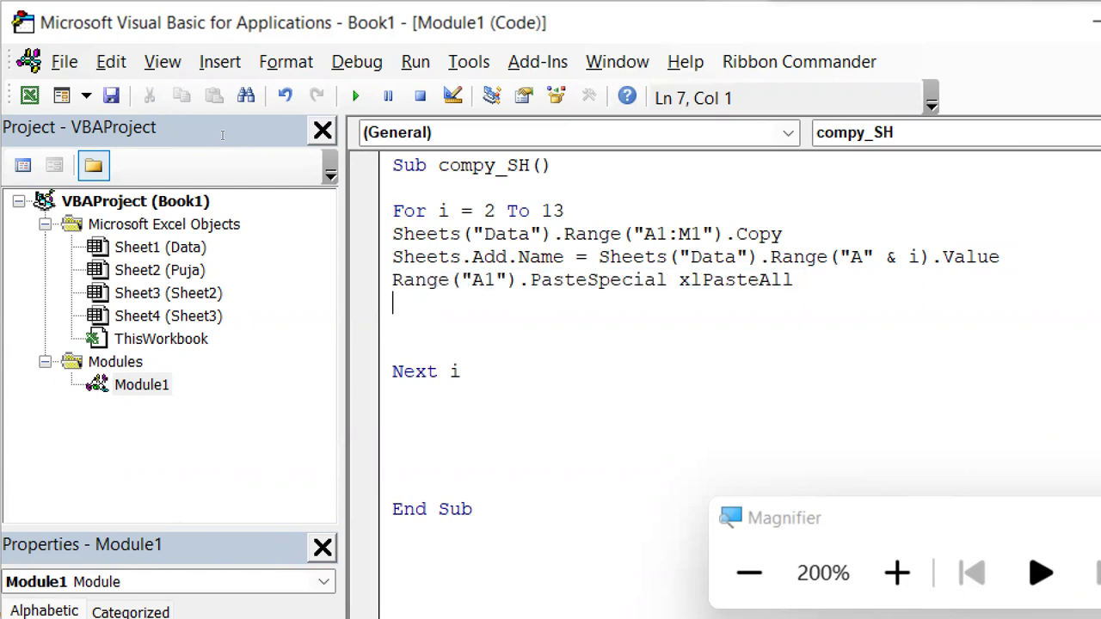
Add the line Sheets("Data").Range("a" & i, "M" & i).Copy.
type("ran")
key("BackSpace")
key("BackSpace")
key("BackSpace")
type("sheets")
type("*")
key("BackSpace")
type("(\"Data\")")
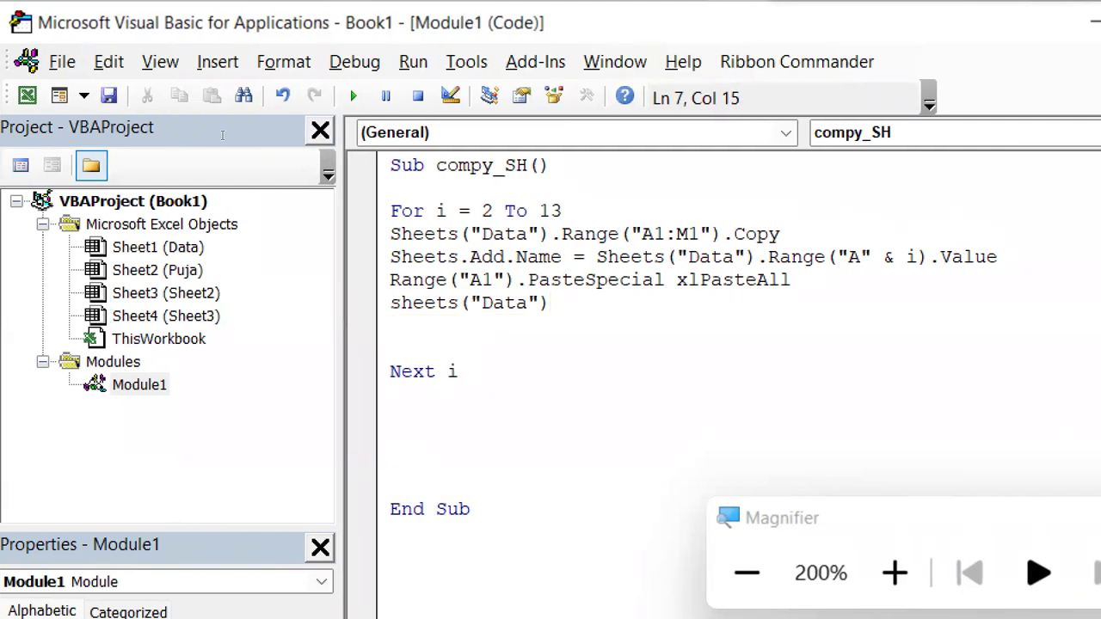
type(".range(")
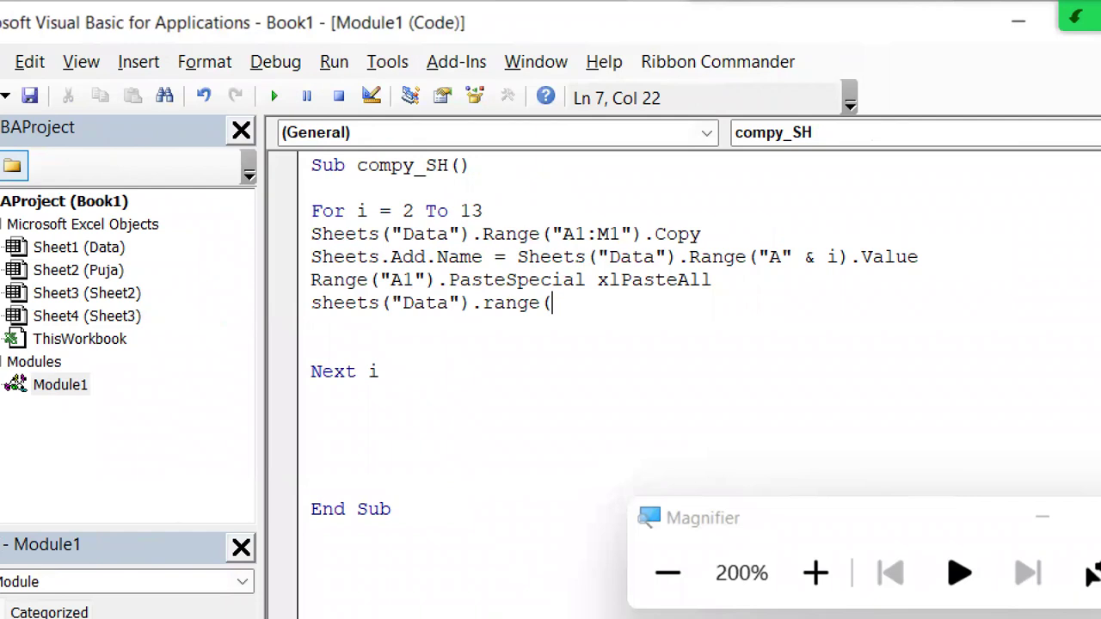
type("\"a")
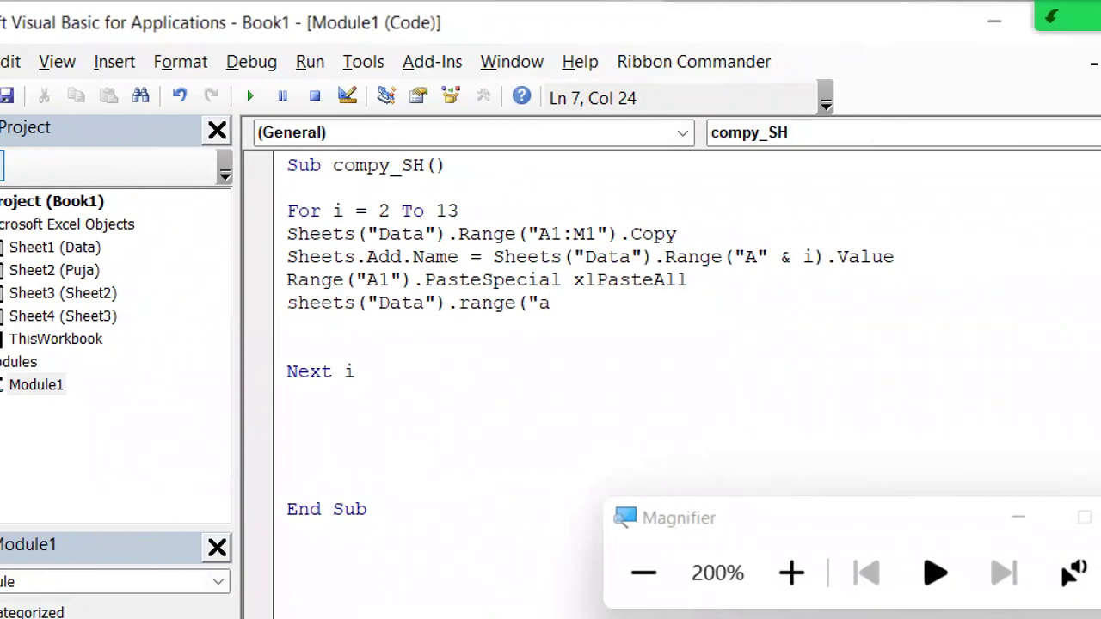
type("\" & i")
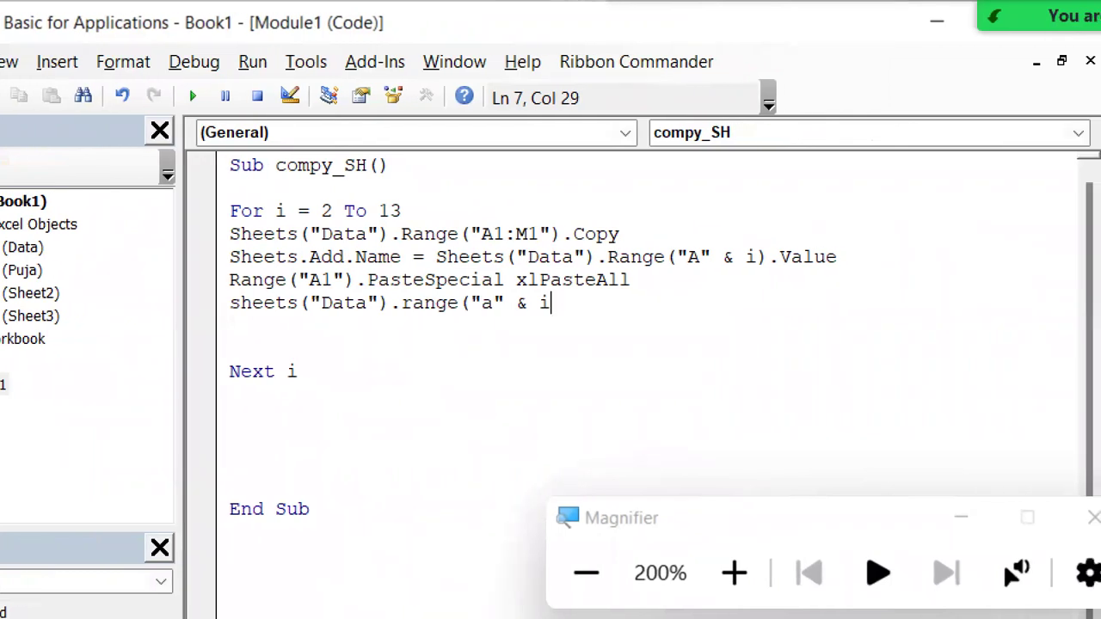
type(",\"M")
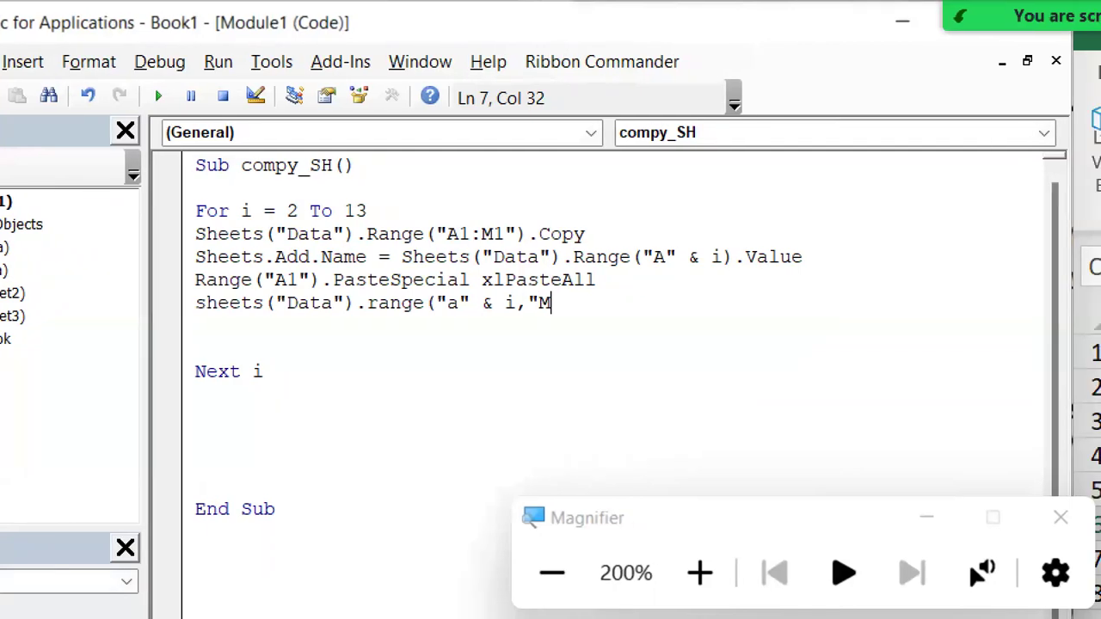
type("\"& ")
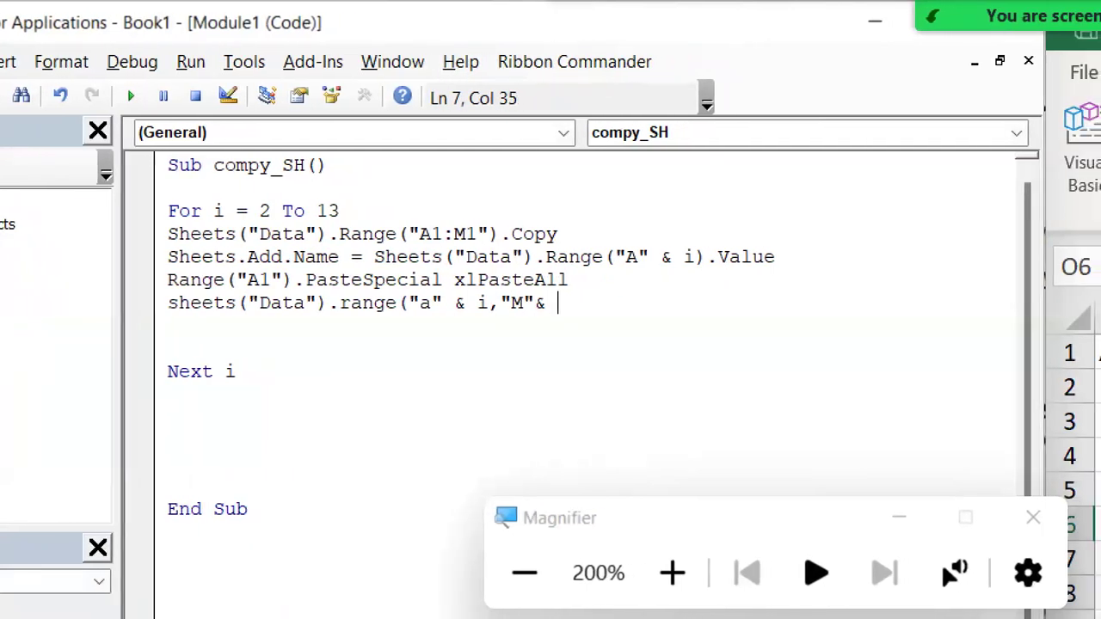
type("i)")
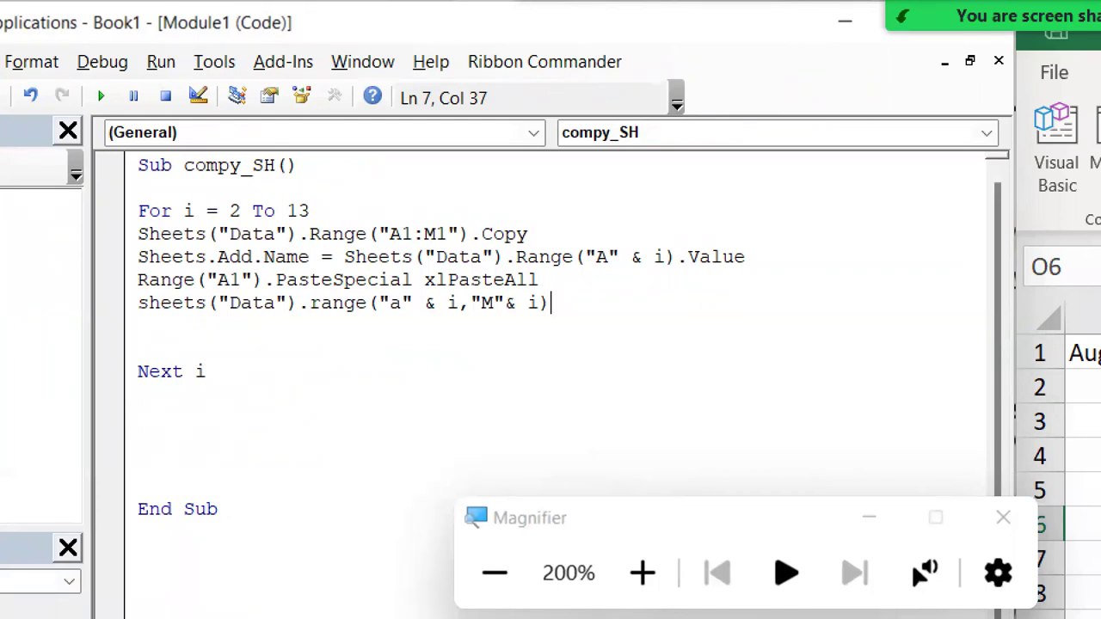
type(".cop")
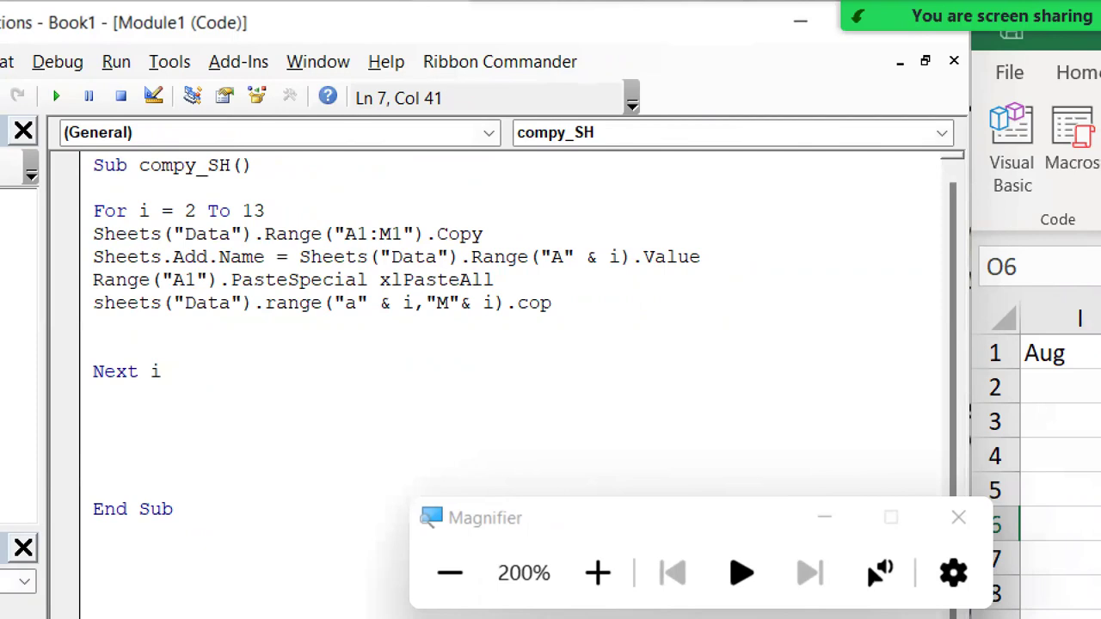
type("y")
key("Return")
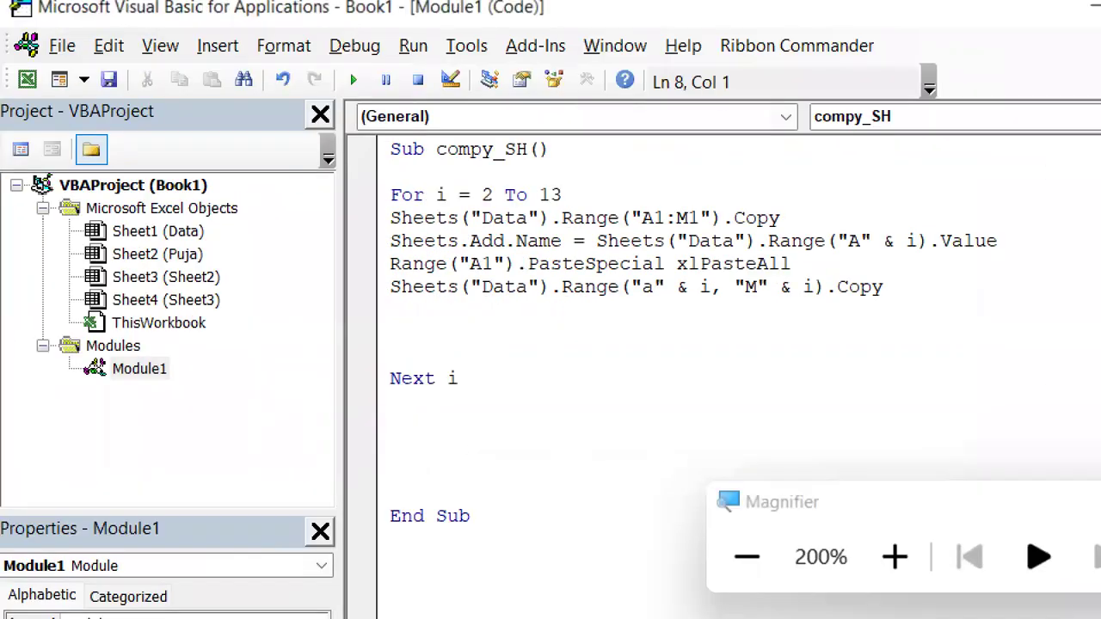
Duplicate the A1 PasteSpecial line below it and change the target to A2.
key("Up")
key("Up")
key("shift+Down")
key("ctrl+c")
key("Right")
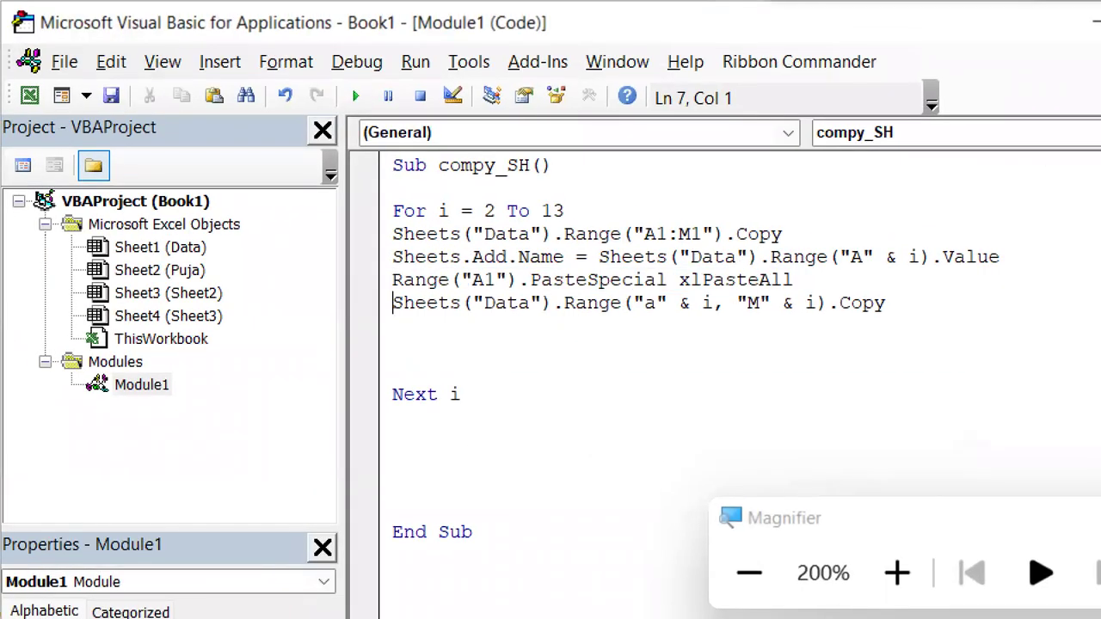
key("Down")
key("ctrl+v")
key("Up")
key("Right")
key("Right")
key("Right")
key("Delete")
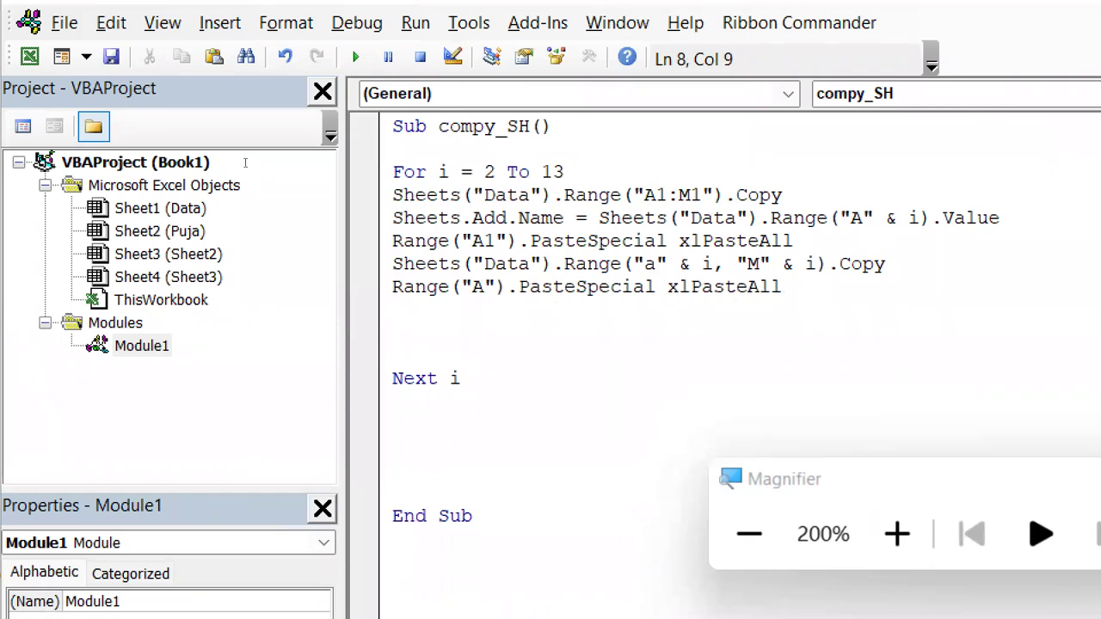
type("2")
key("Down")
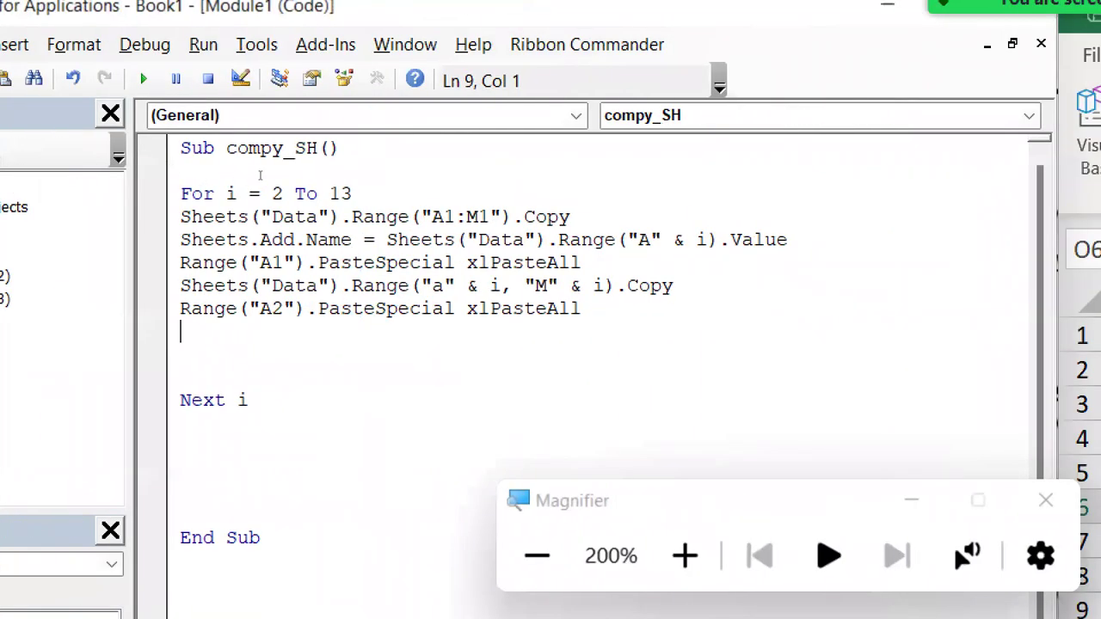
scroll(707, 383, "down", 2)
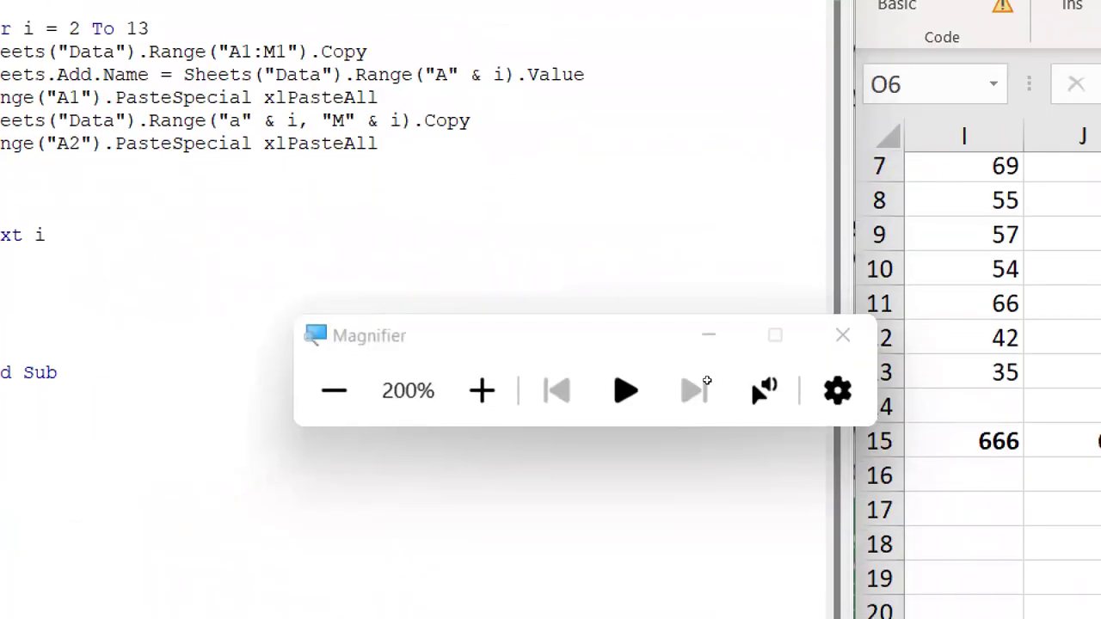
scroll(707, 384, "down", 8)
scroll(707, 383, "up", 7)
scroll(700, 376, "up", 3)
scroll(700, 376, "down", 3)
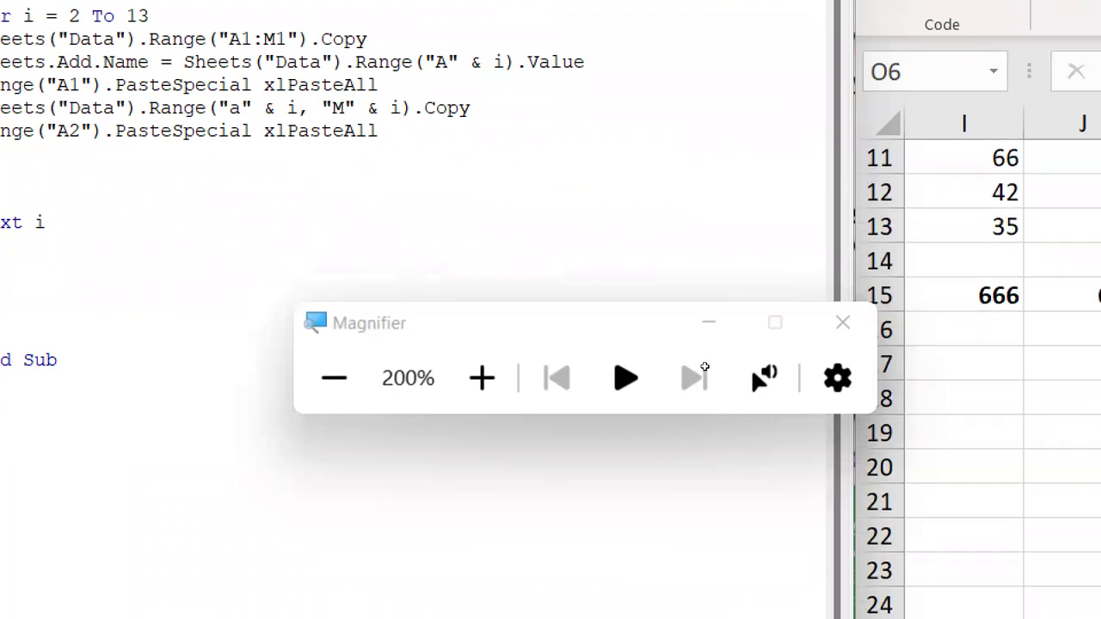
key("Down")
key("Home")
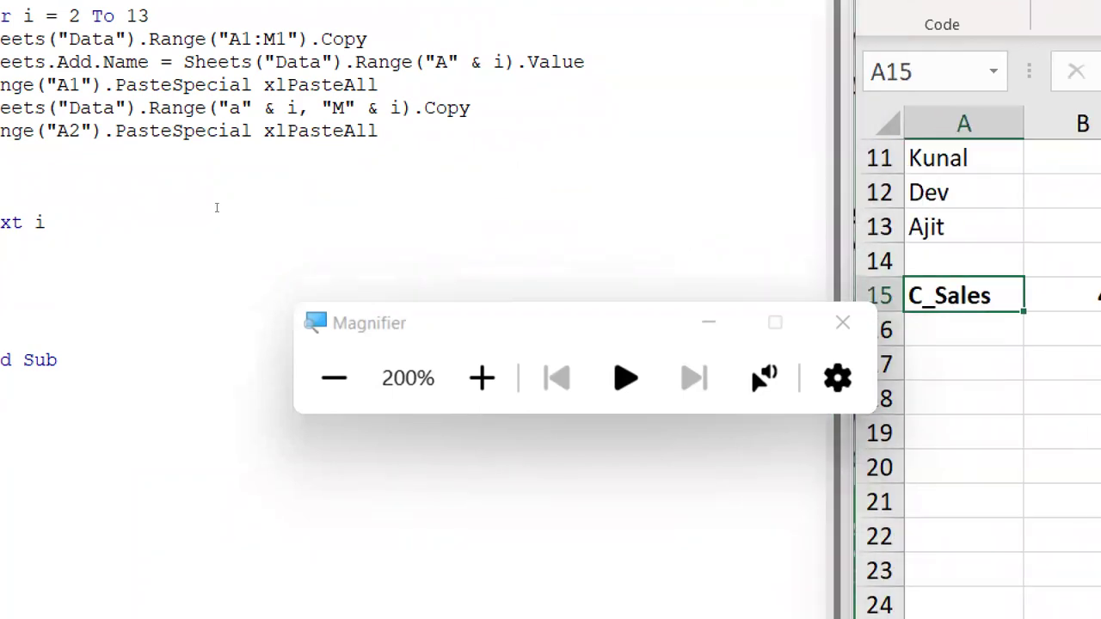
left_click(214, 183)
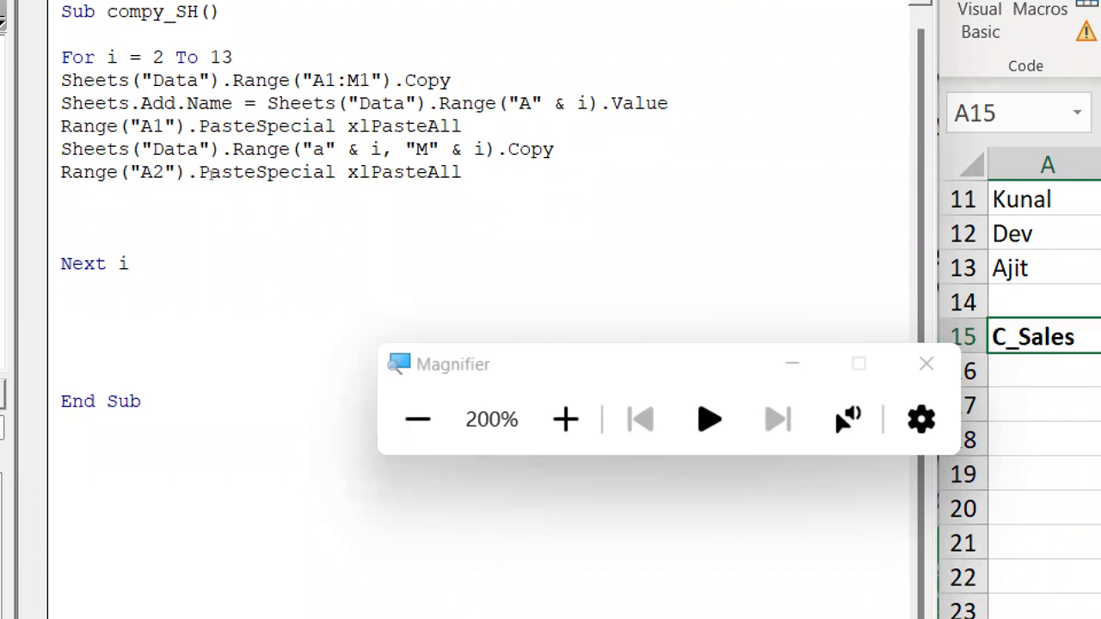
key("Return")
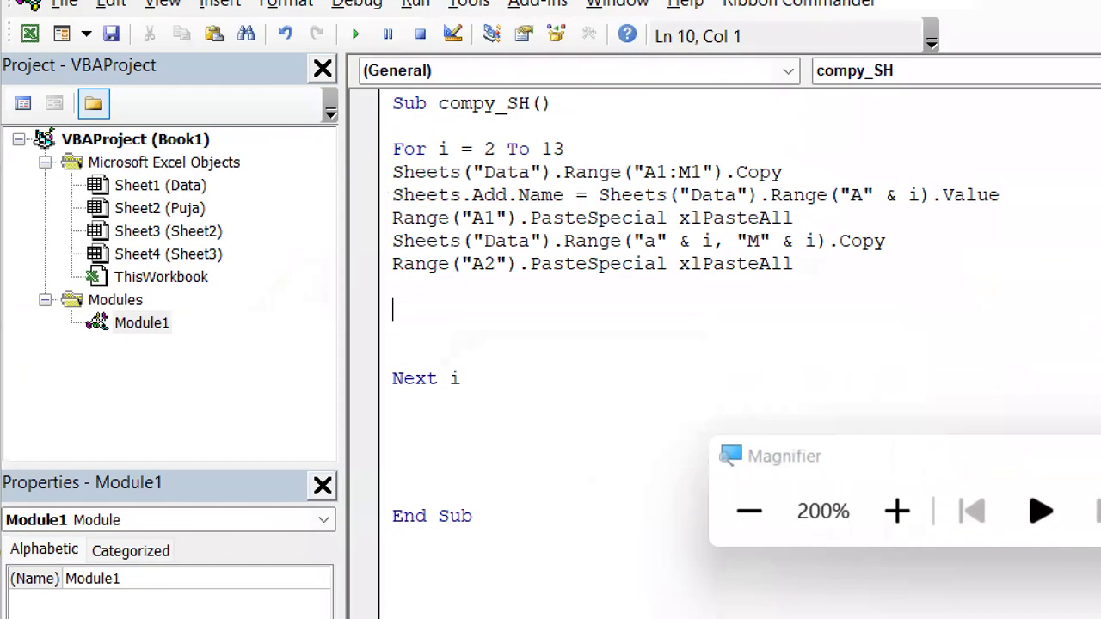
type("r")
type("a")
type("nge")
Clear the stray text and declare Dim r As Integer under the Sub line.
key("BackSpace")
key("BackSpace")
key("BackSpace")
key("BackSpace")
key("BackSpace")
type("sheey")
key("BackSpace")
type("ts")
key("BackSpace")
key("BackSpace")
key("BackSpace")
key("BackSpace")
key("BackSpace")
left_click(393, 241)
key("Up")
key("Up")
key("Up")
key("Up")
key("Up")
key("Return")
key("Up")
type("dim r as ")
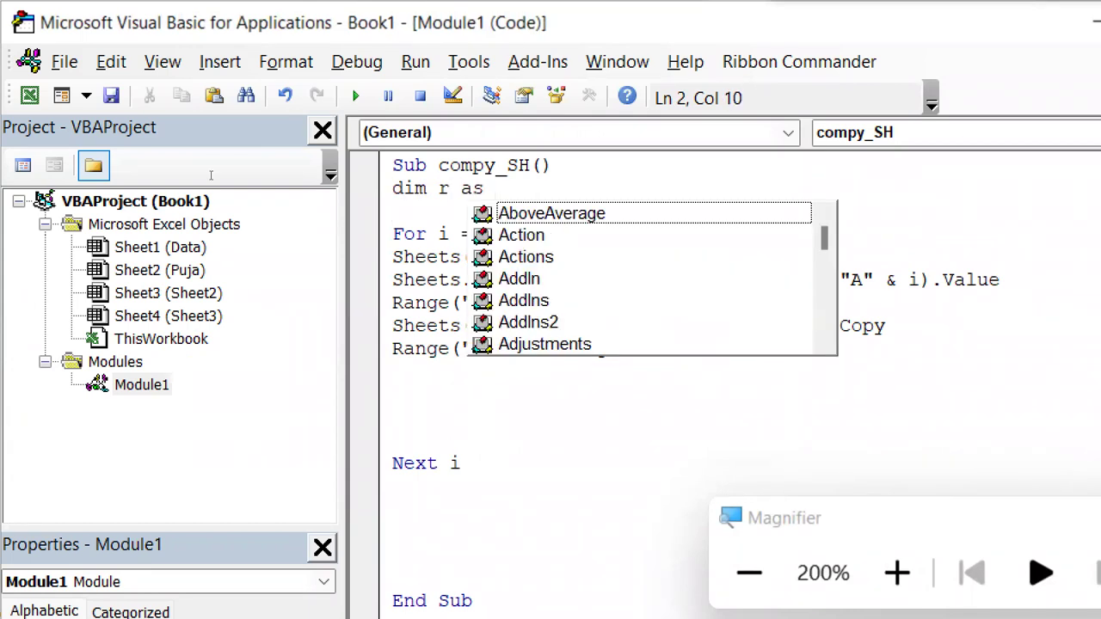
type("in")
key("Tab")
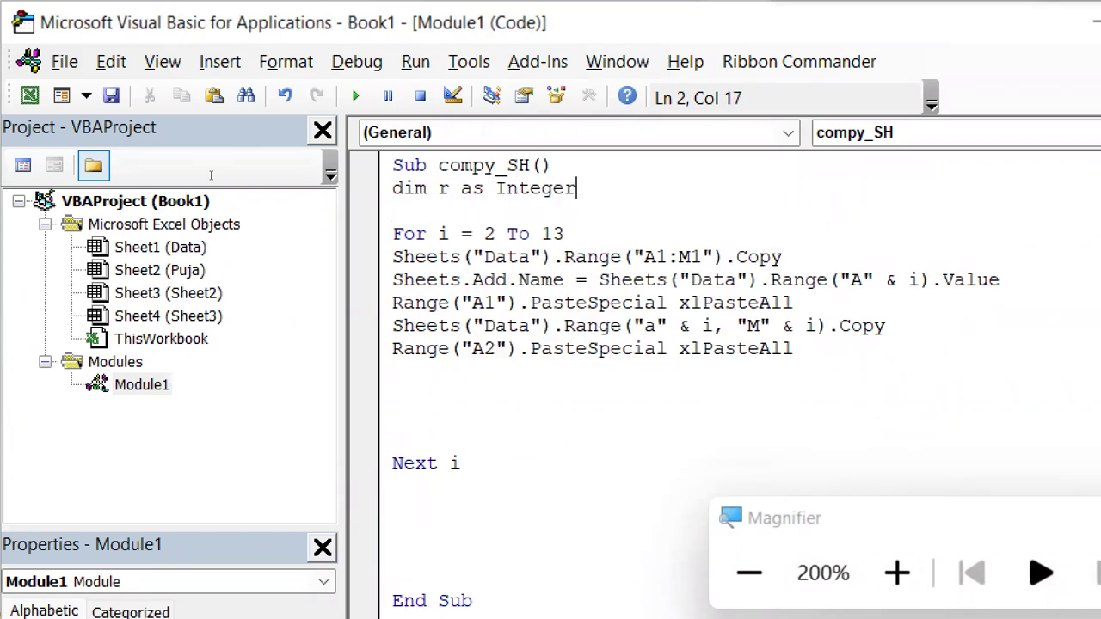
key("Down")
key("Down")
key("Down")
key("Down")
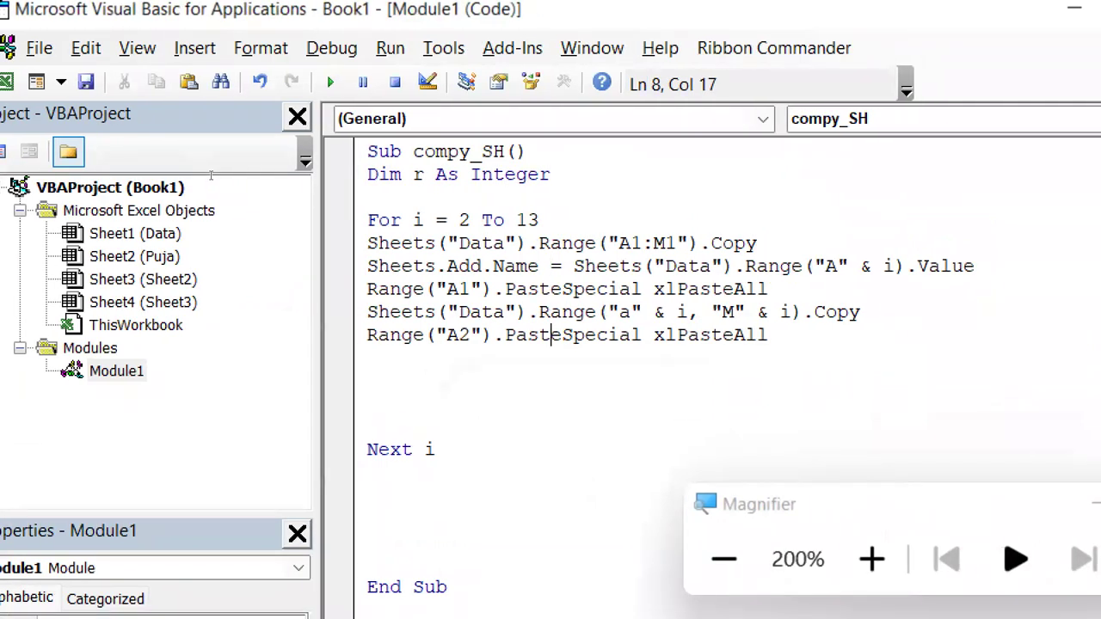
Set r = Sheets("Data").Range("A65000").End(xlUp).Row to find the last used row.
left_click(367, 381)
type("range(\"A65000")
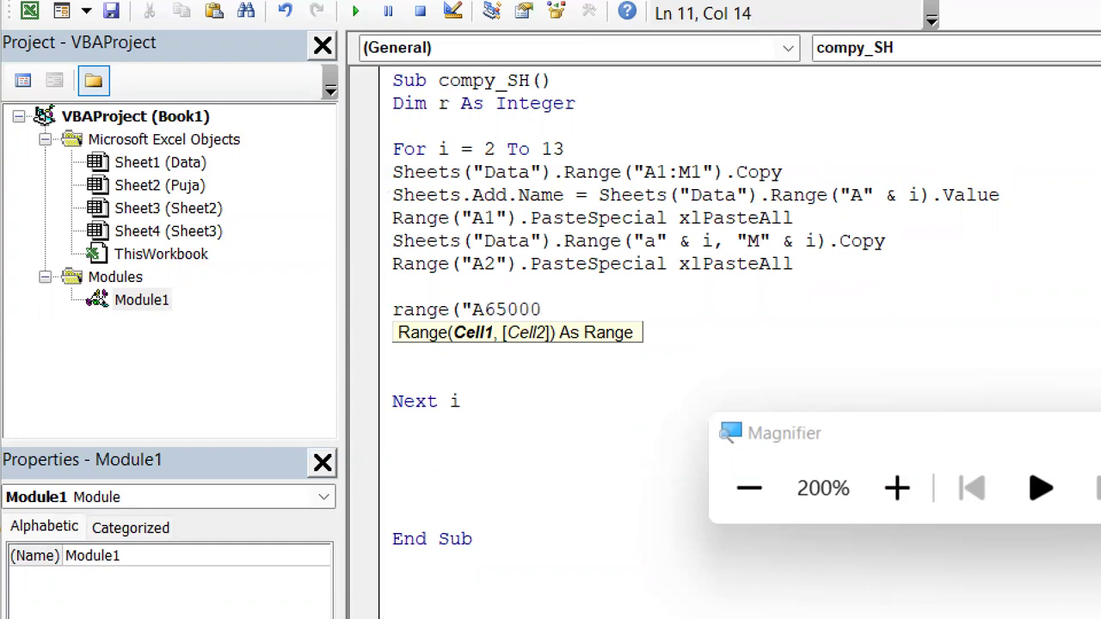
type("\").en")
key("Tab")
type("(")
key("Down")
key("Down")
key("Down")
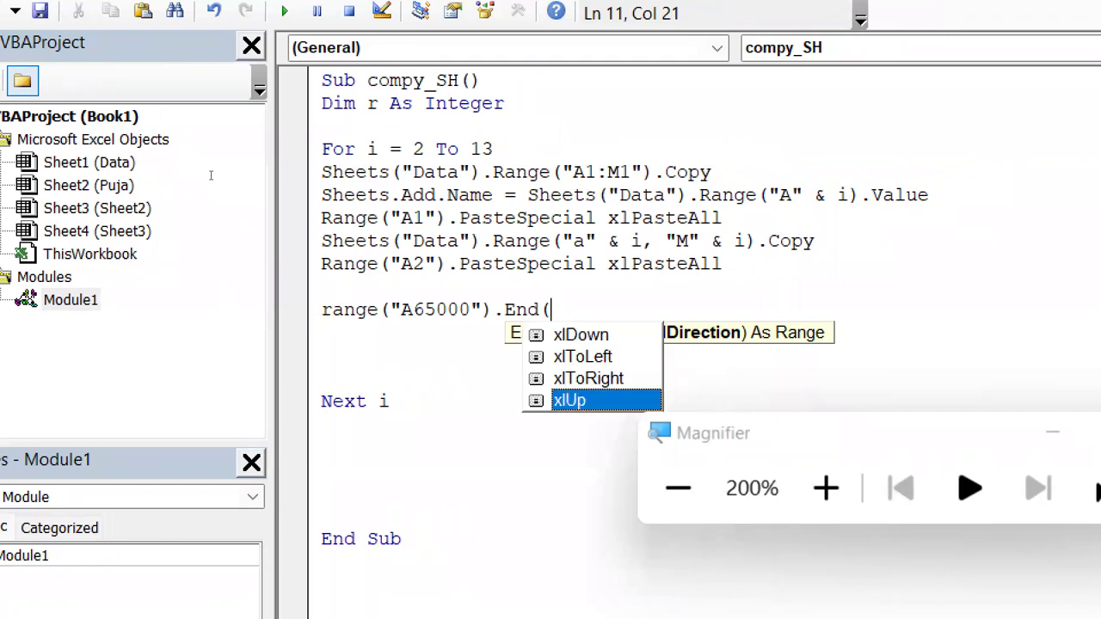
key("Tab")
type(").")
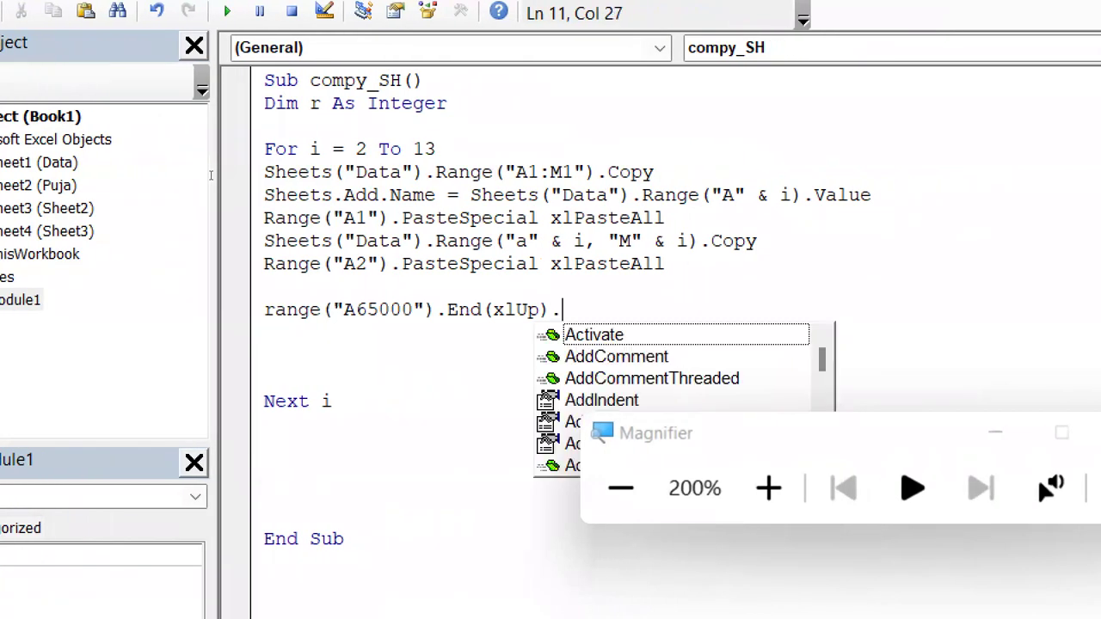
type("ro")
key("Tab")
key("Left")
key("Left")
key("Left")
key("Left")
key("Left")
key("Left")
key("Left")
key("Left")
key("Left")
key("Left")
key("Left")
key("Left")
key("Left")
type("r=sheets")
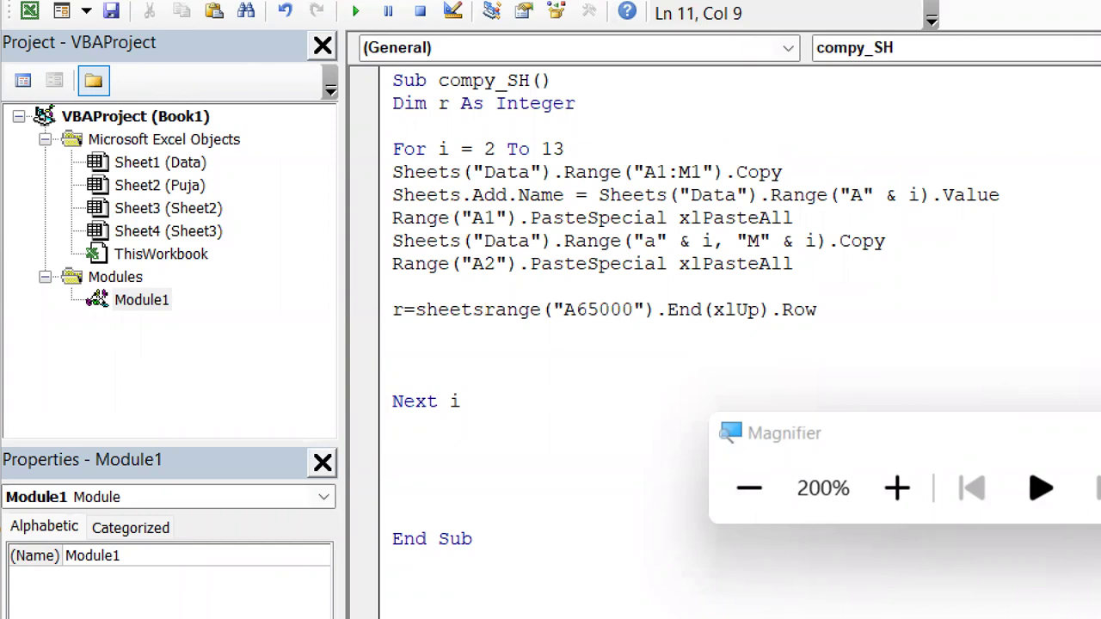
type("(\"Data")
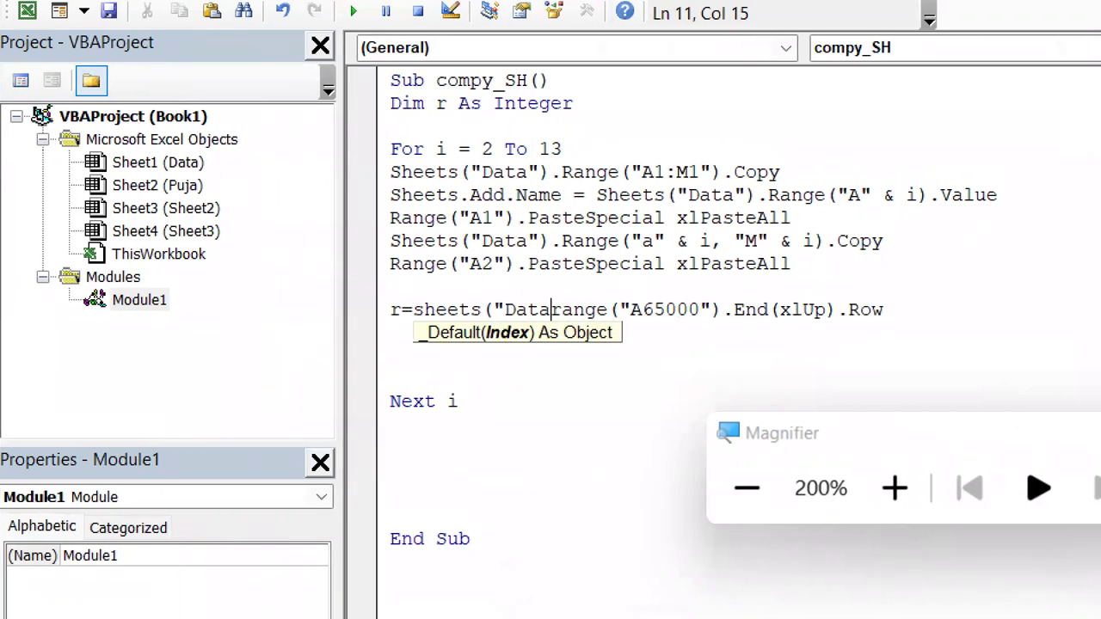
type("\")")
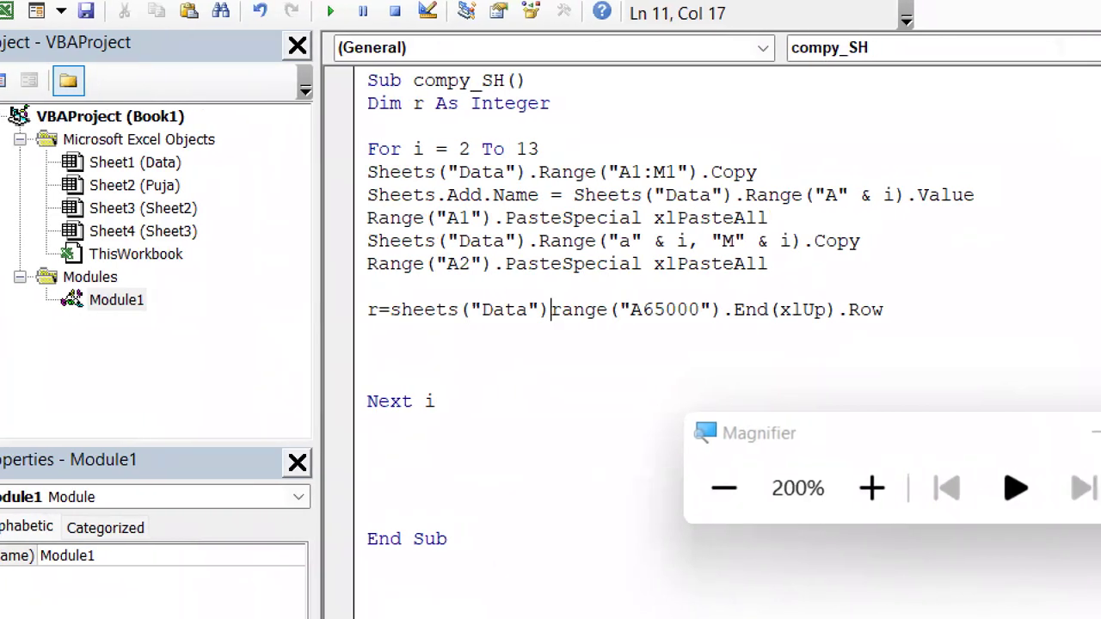
type(".")
key("Return")
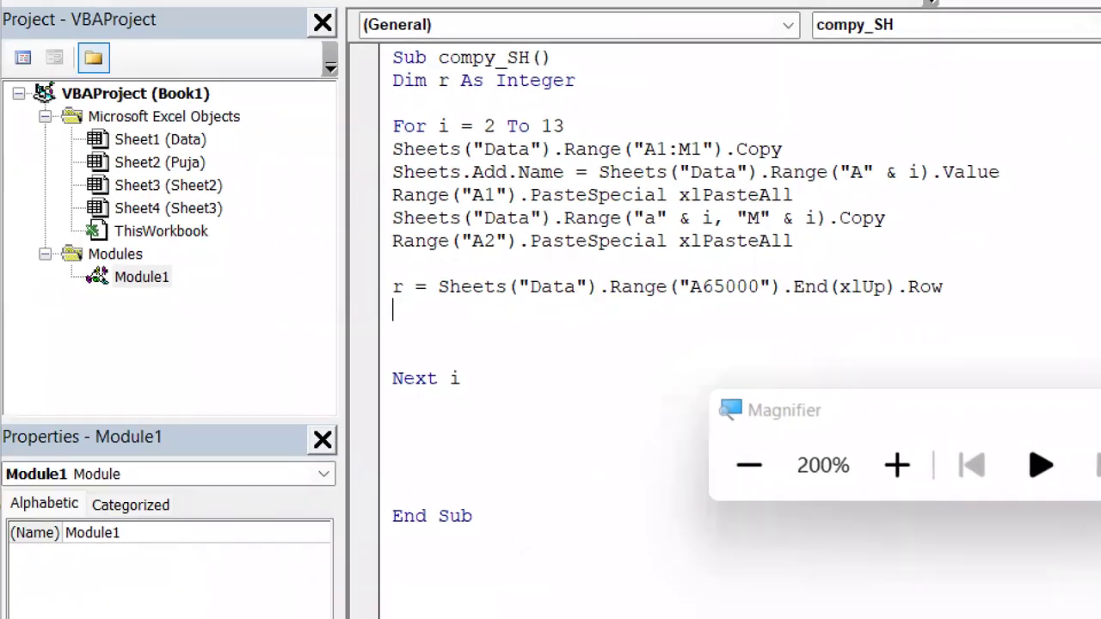
Add Sheets("Data").Range("A" & r, "M" & r).Copy to copy that row.
type("sheets(\"Data")
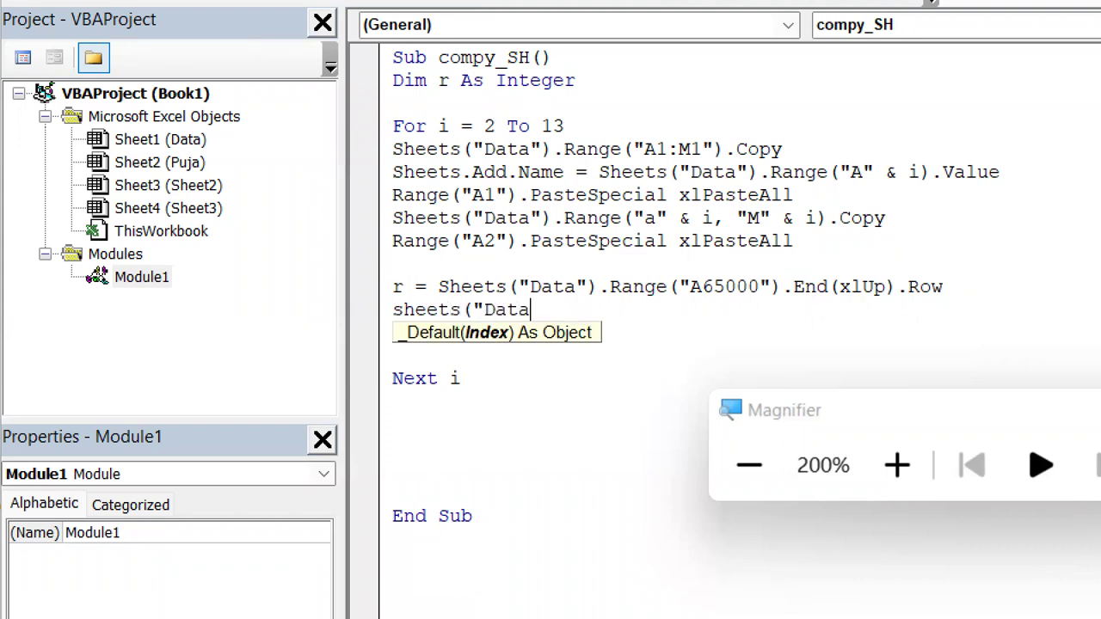
type("\")")
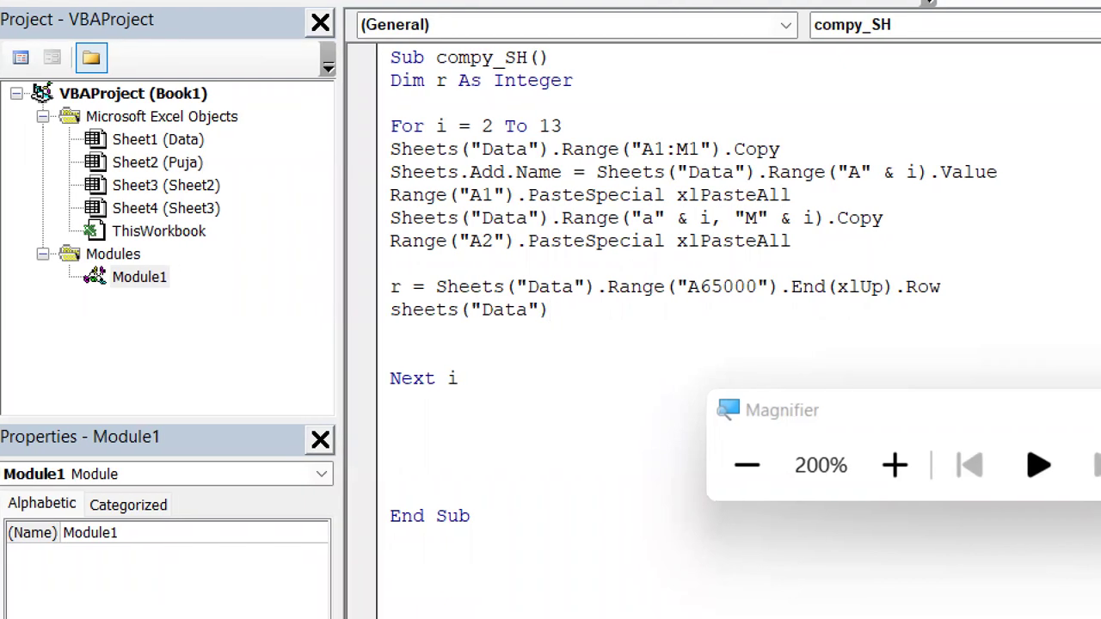
type(".")
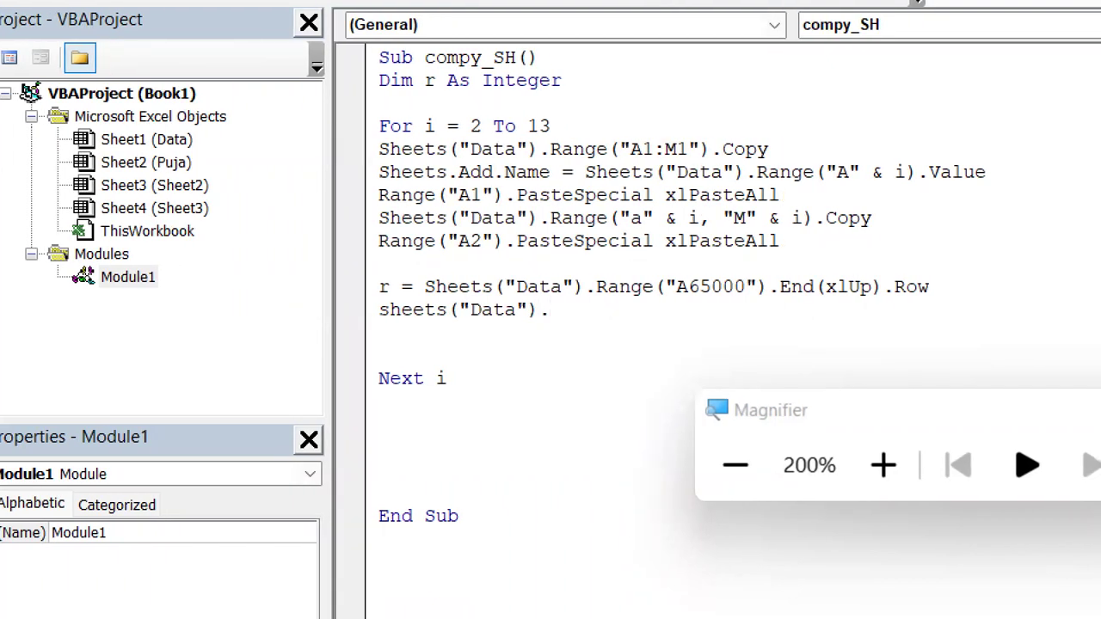
type("ra")
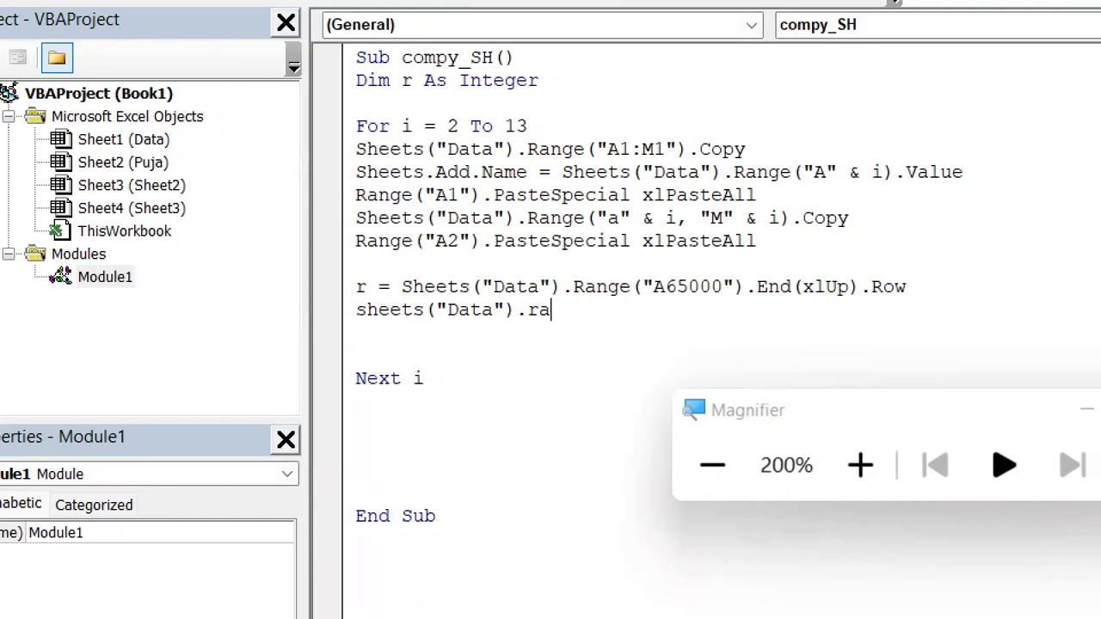
type("nge(")
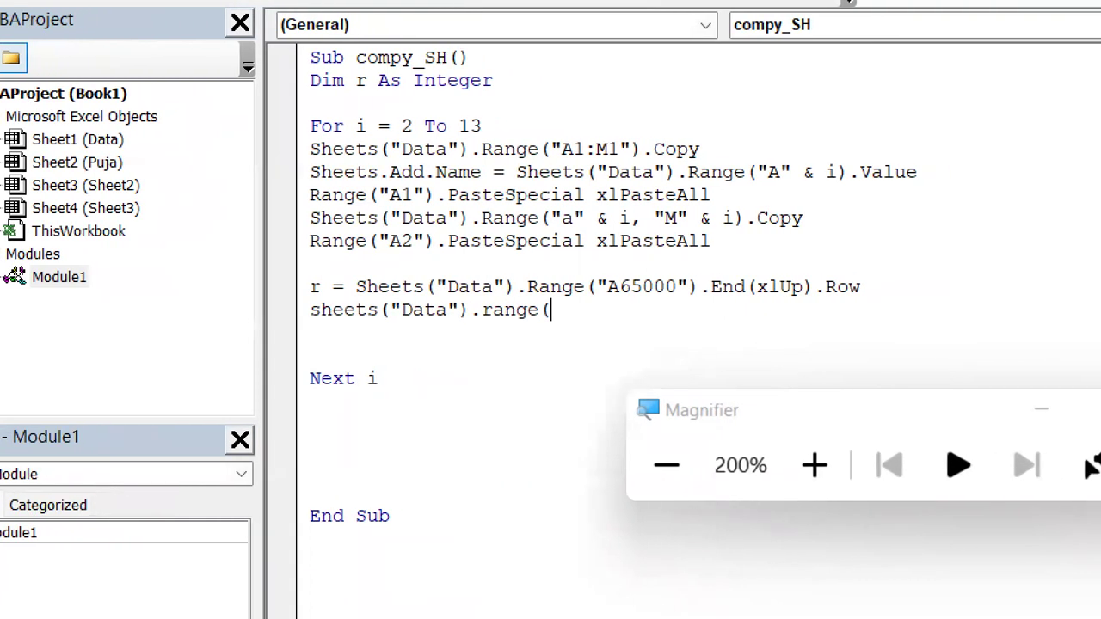
type("\"A\" & ")
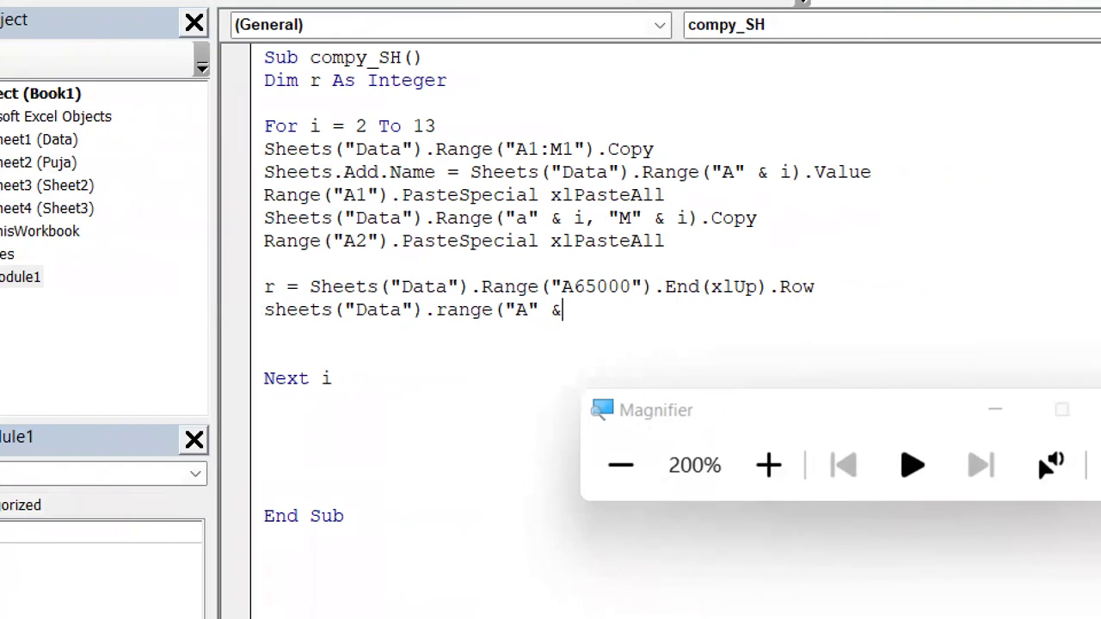
type("r")
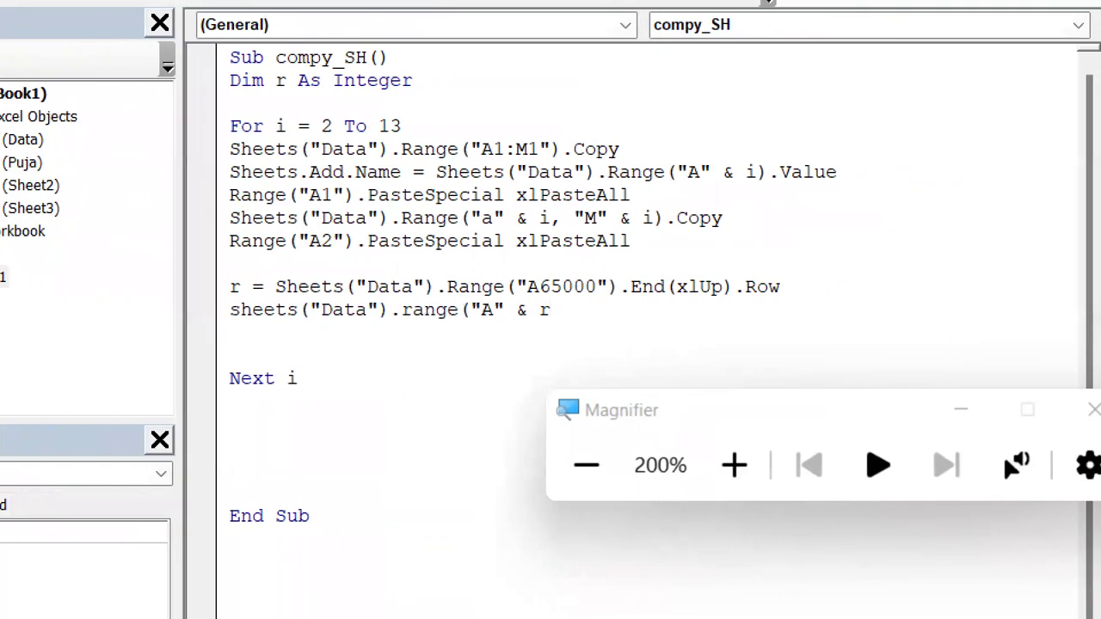
type(",")
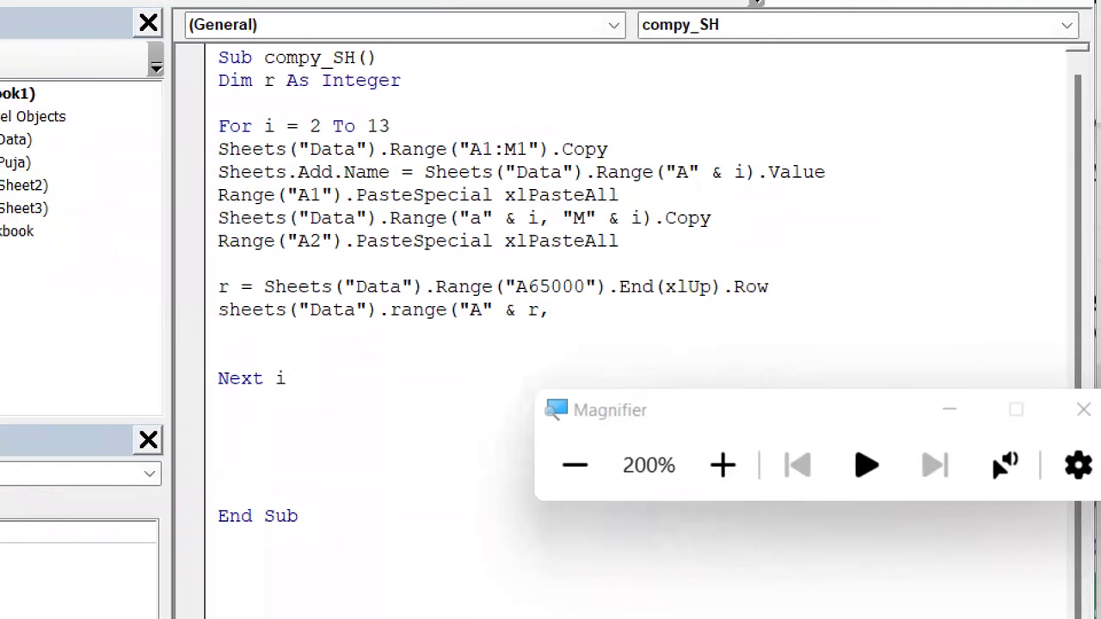
type("\"M\"& ")
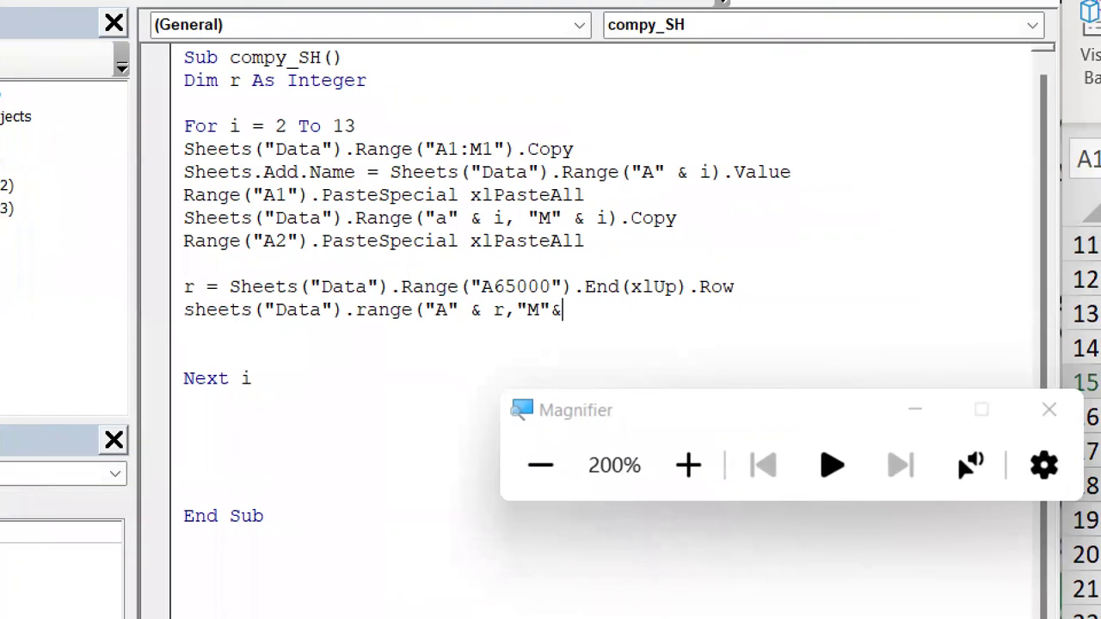
type("r)")
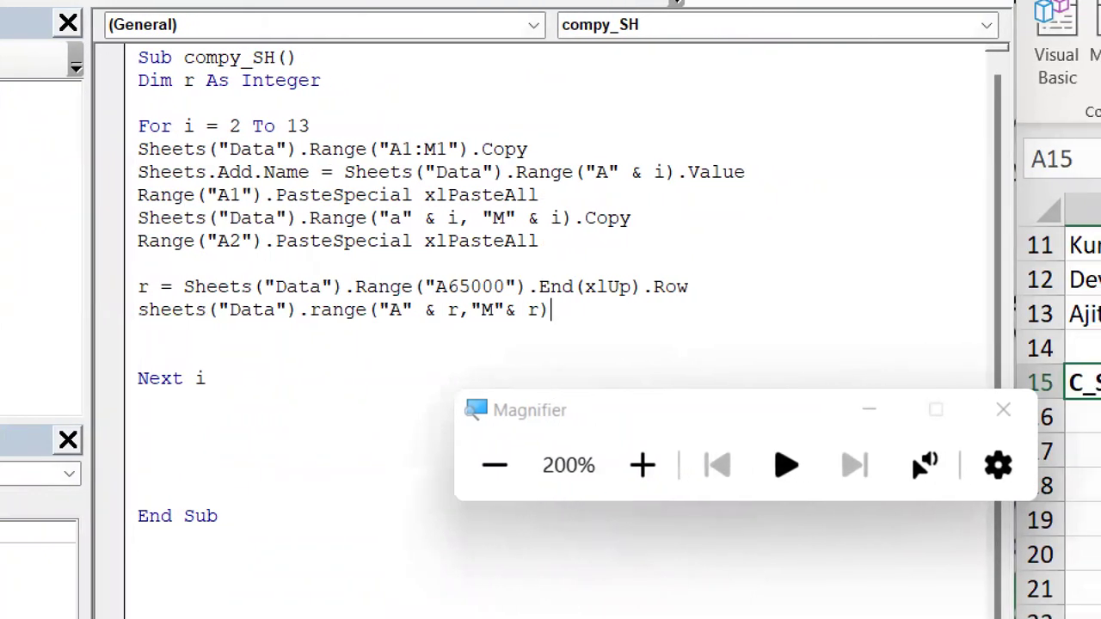
type(".c")
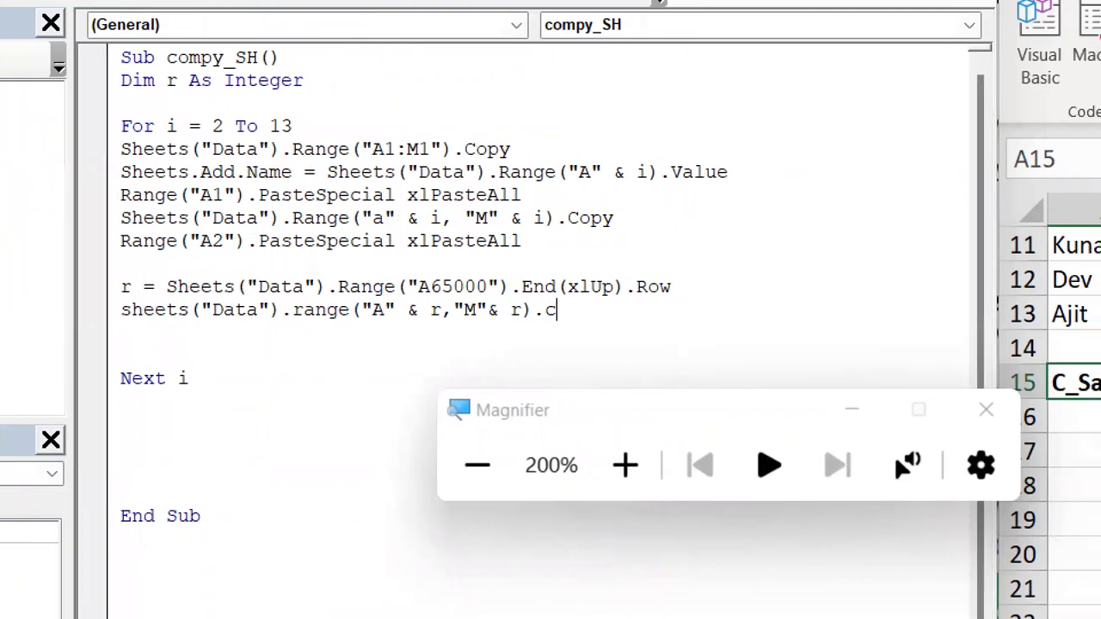
type("om")
key("BackSpace")
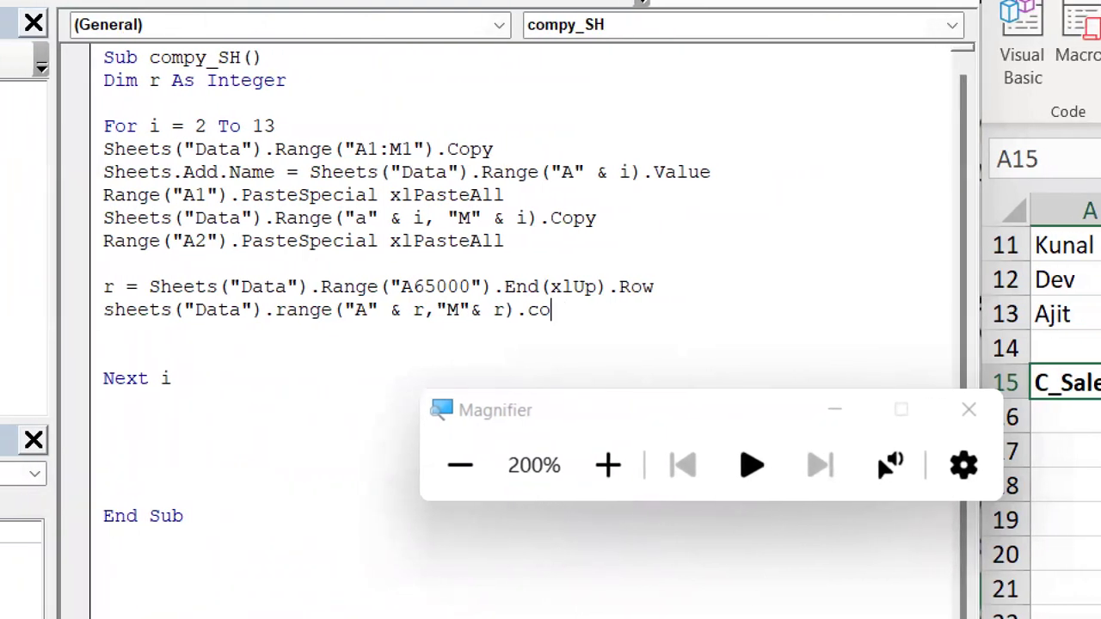
type("py")
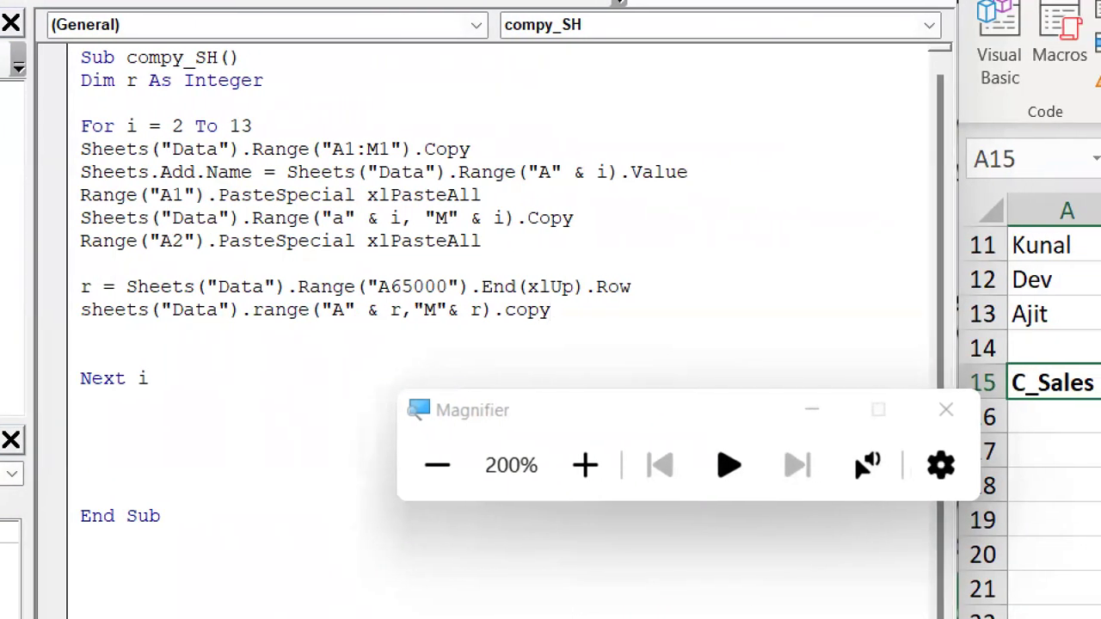
key("Return")
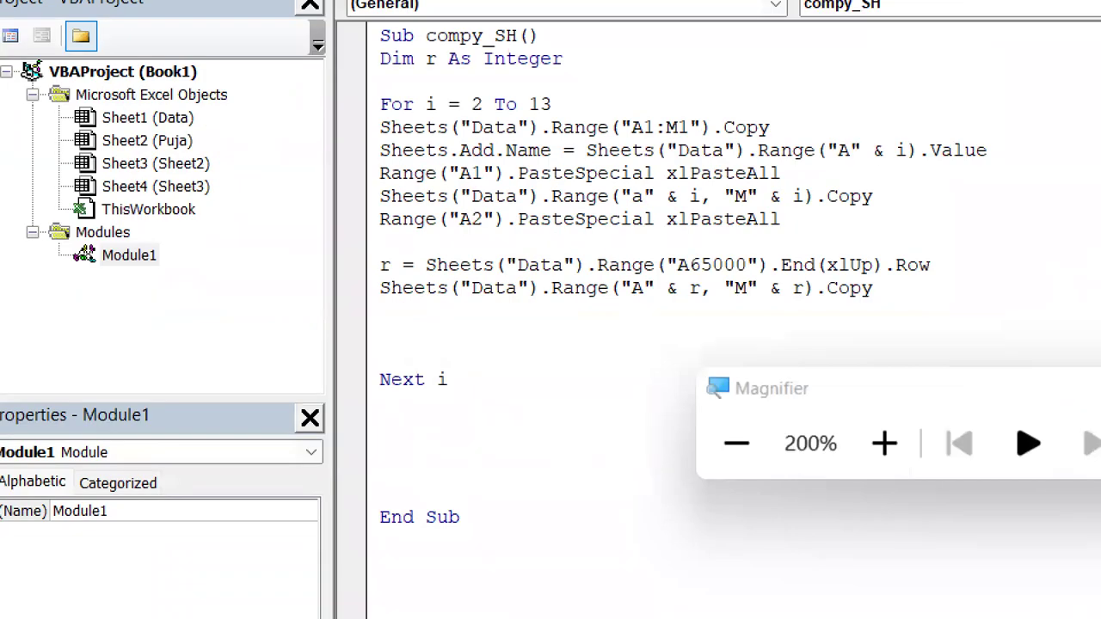
key("Up")
key("Up")
key("Up")
Duplicate the A2 PasteSpecial line below the last-row copy and change it to A4.
key("shift+Up")
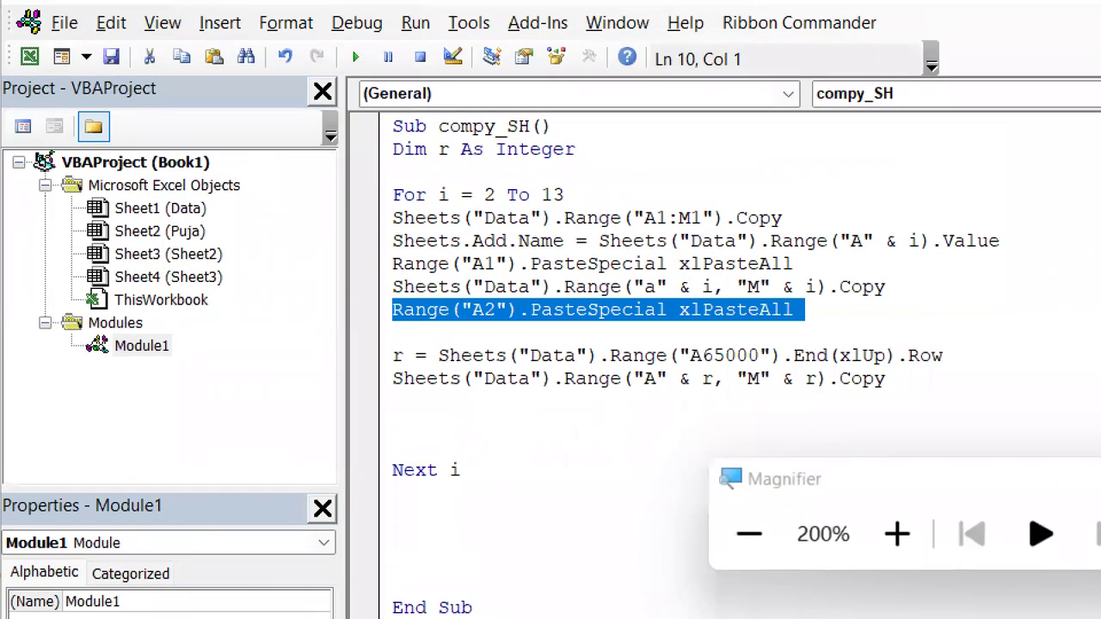
key("ctrl+c")
key("Down")
key("Down")
key("Down")
key("Down")
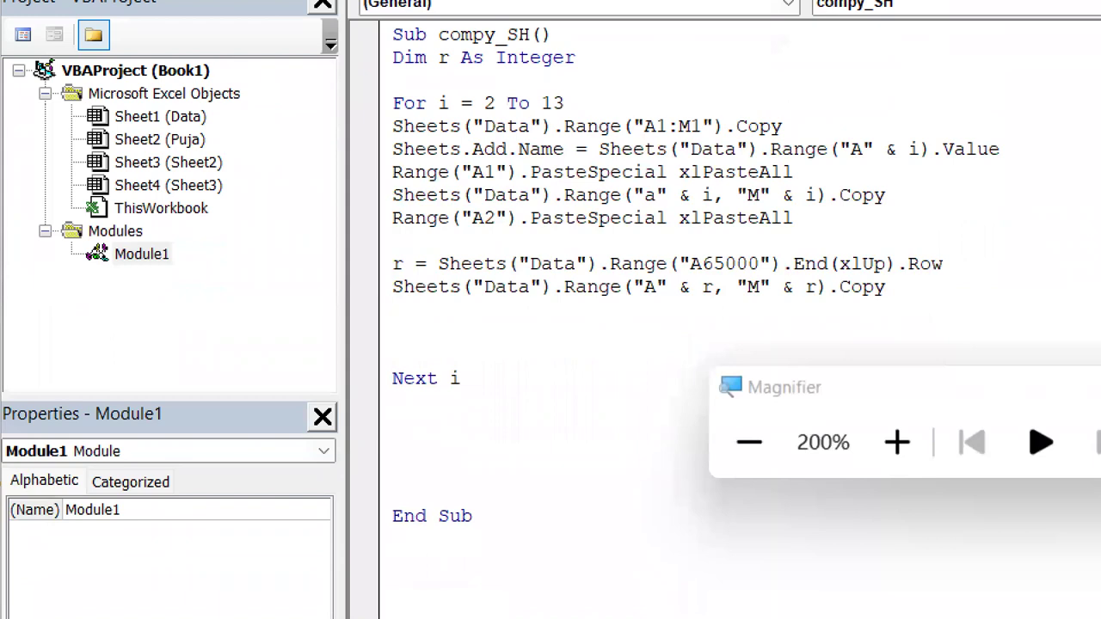
key("ctrl+v")
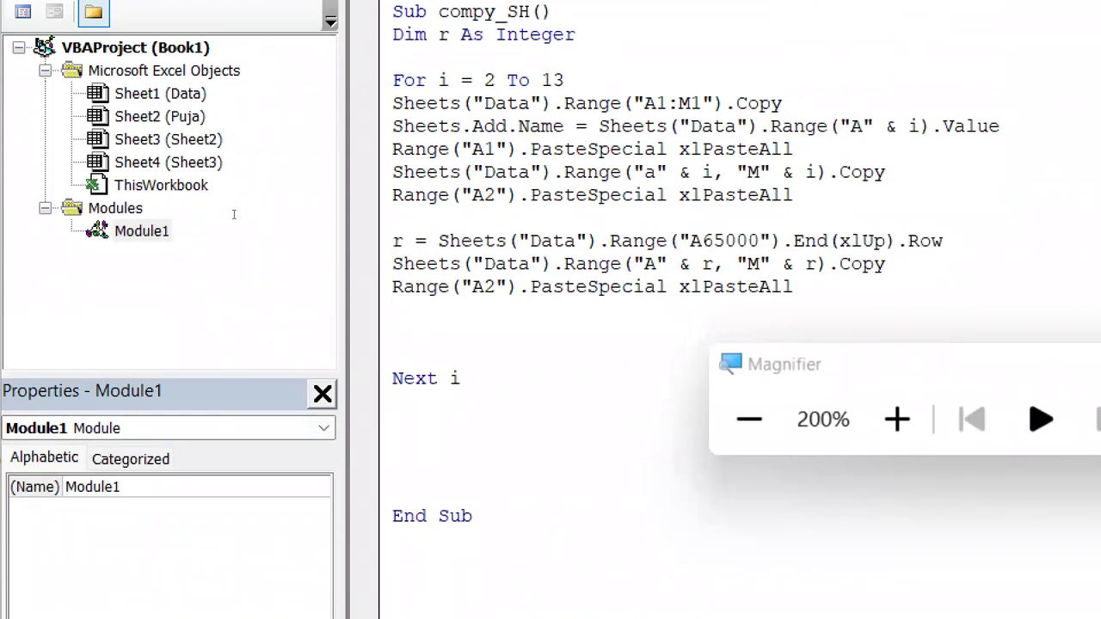
key("Up")
key("Right")
key("Right")
key("Right")
key("Delete")
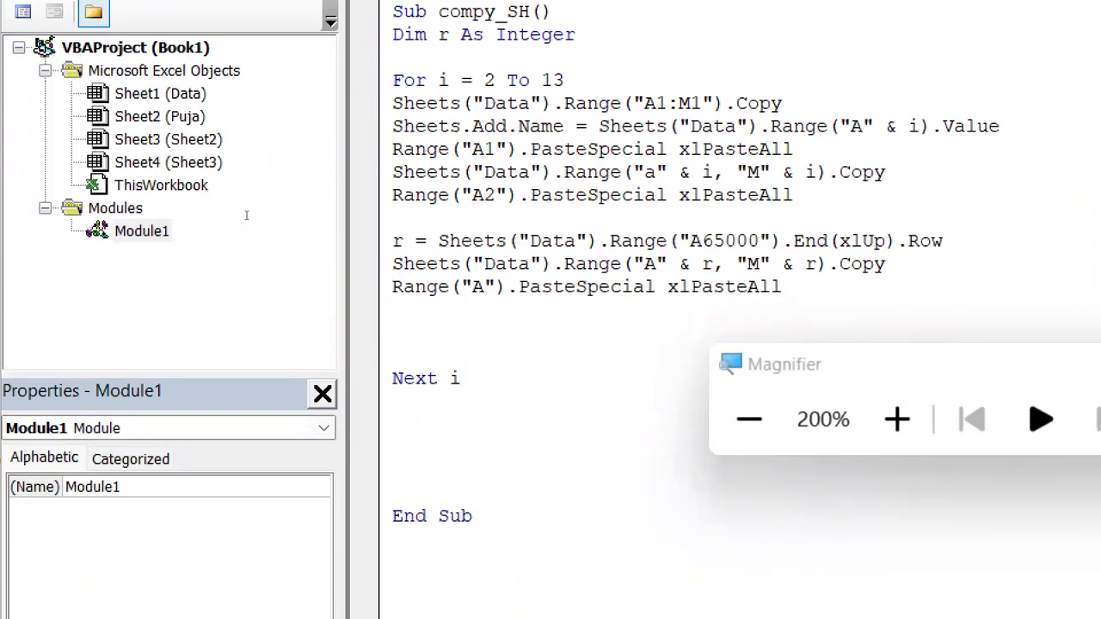
type("4")
key("Down")
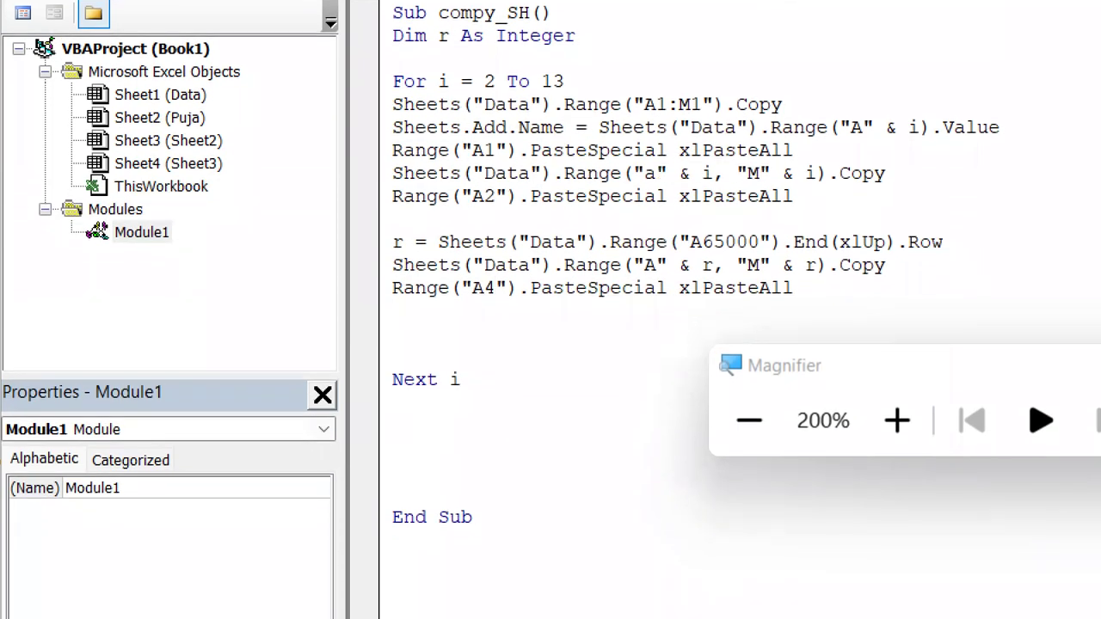
Add the line Range("B5").Formula = "=B2/b4" for each person's share of the total.
type("range(")
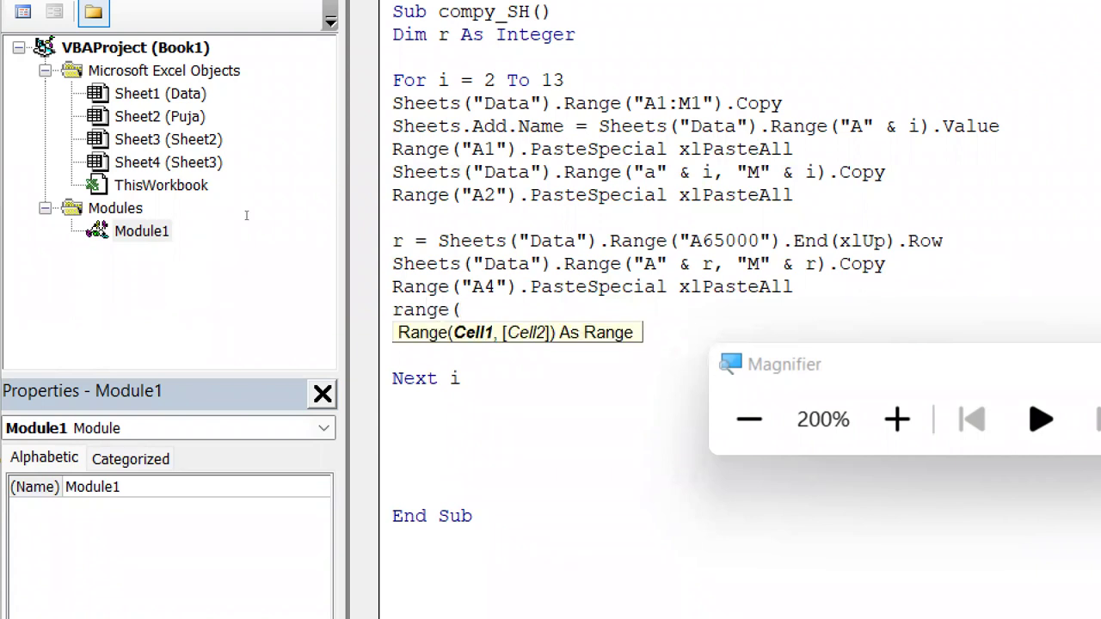
type("\"B")
type("5\"")
type(").")
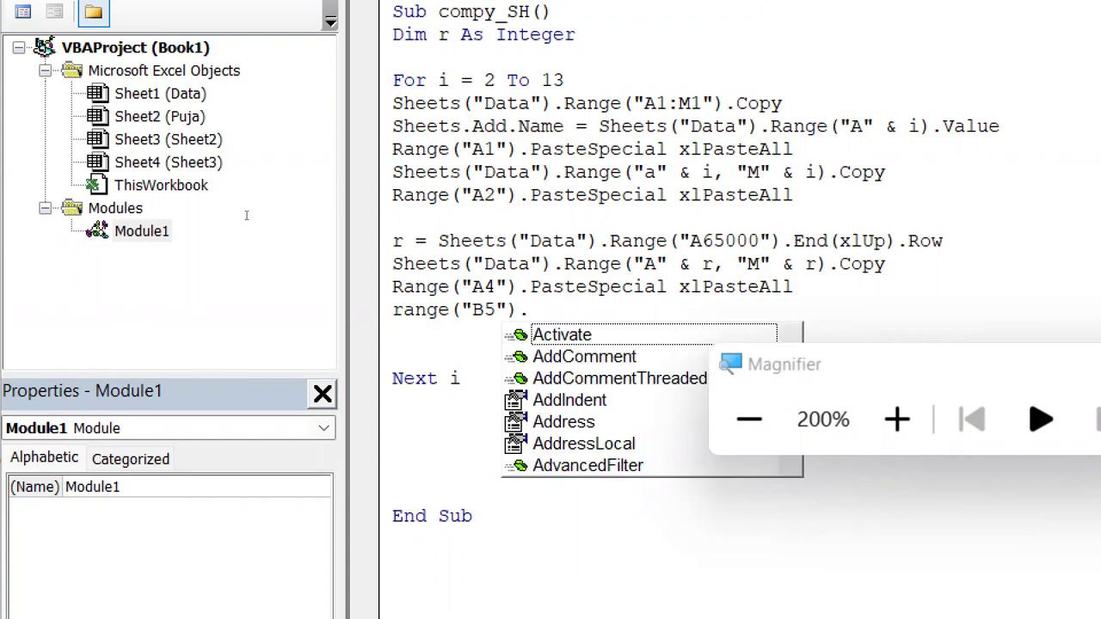
type("fo")
key("Down")
key("Down")
key("Tab")
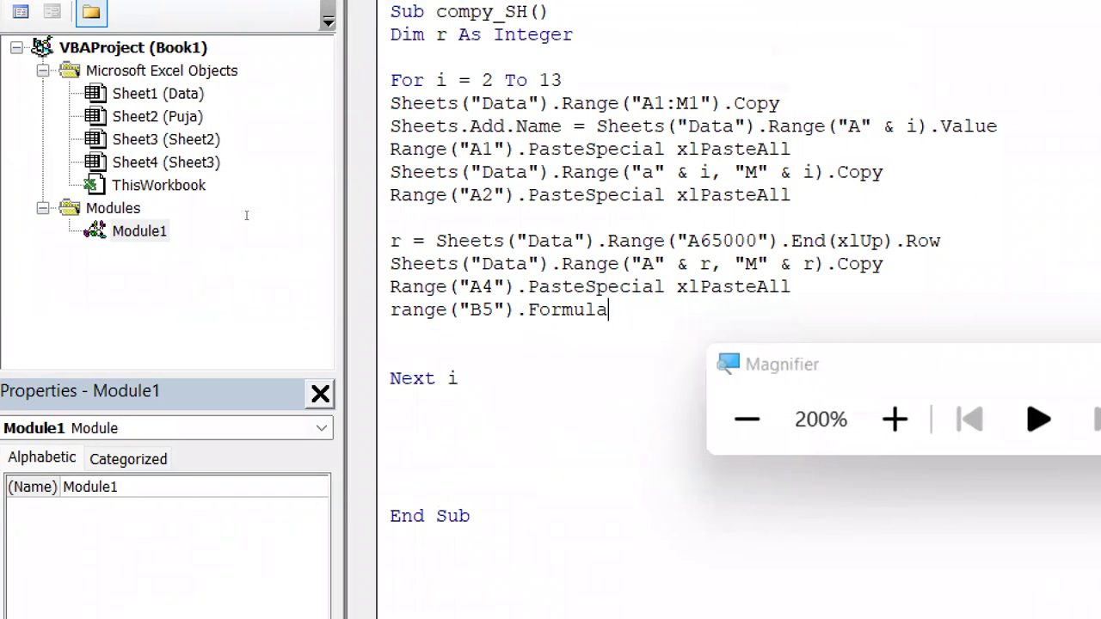
type("=\"")
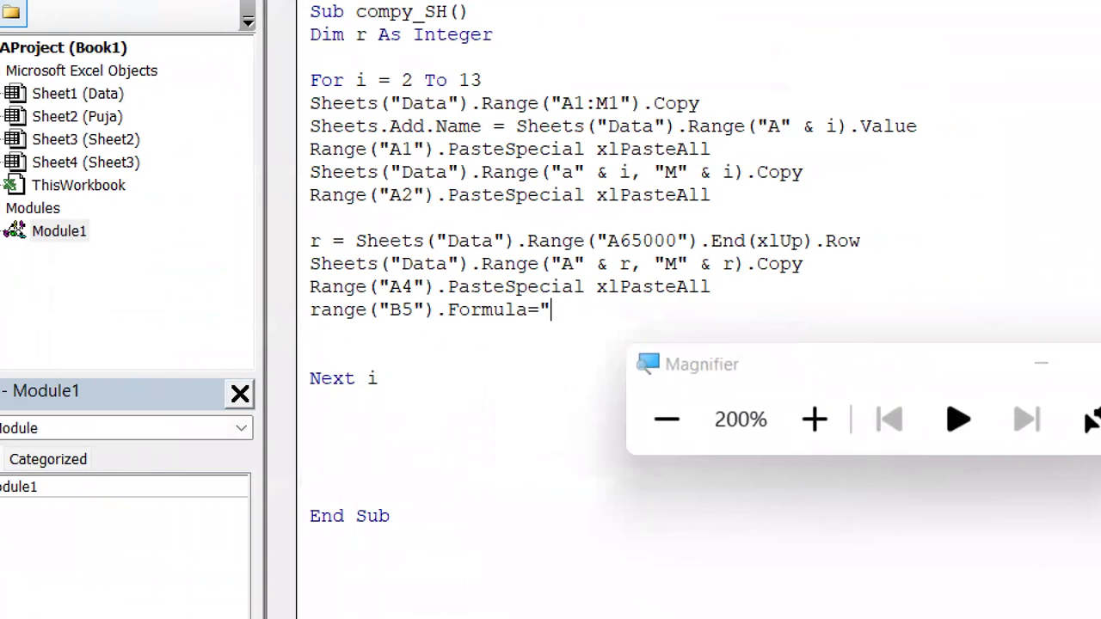
type("=a")
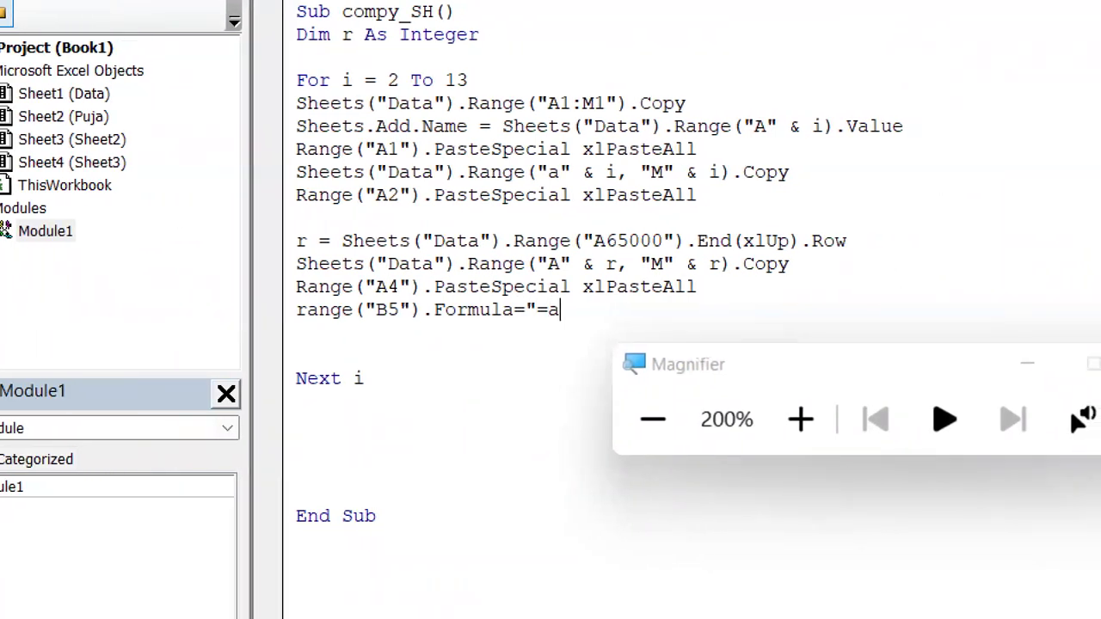
key("BackSpace")
type("B2")
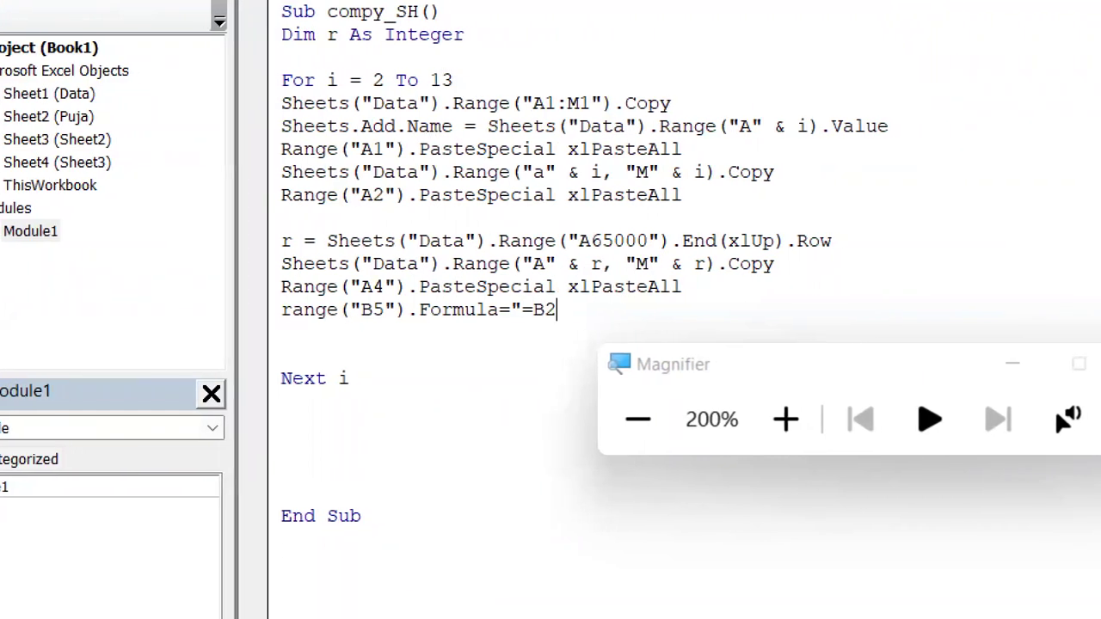
type("/")
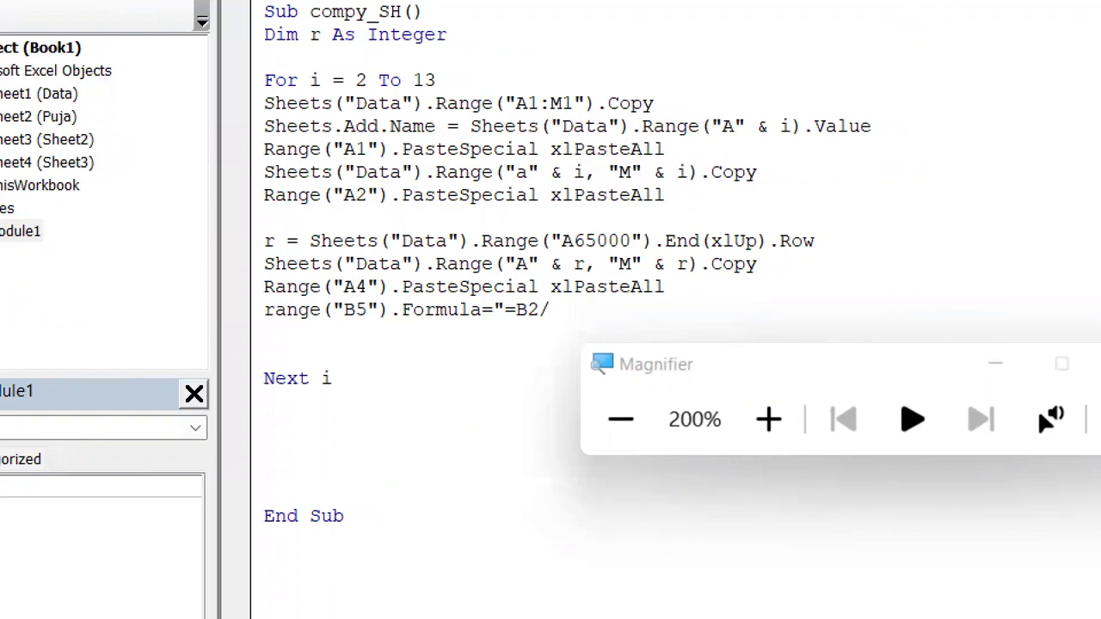
type("b4")
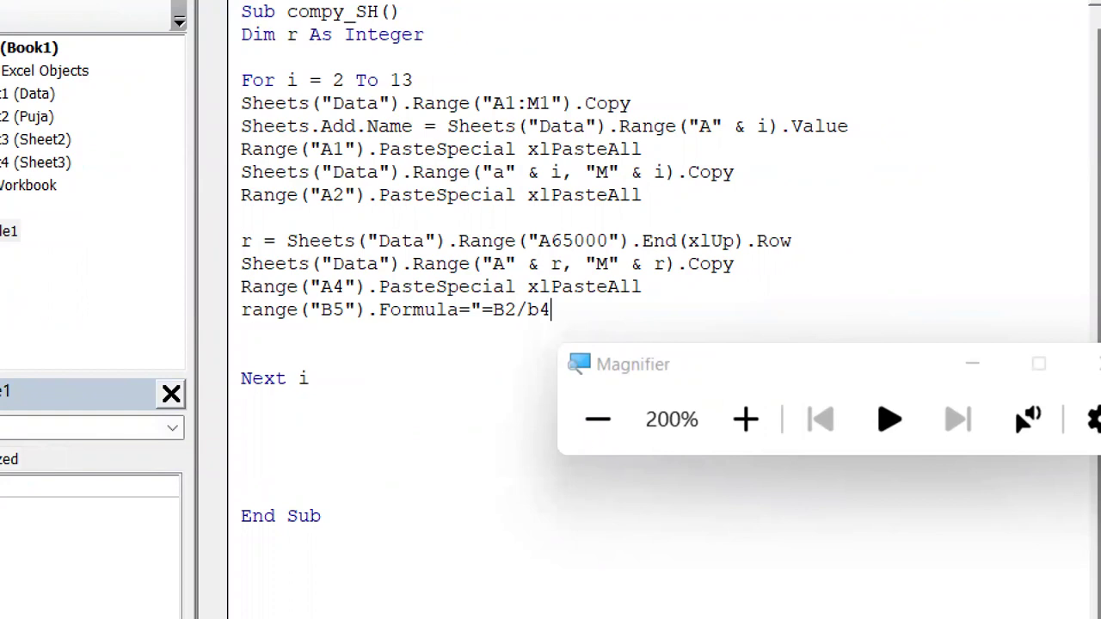
type("\"")
key("Return")
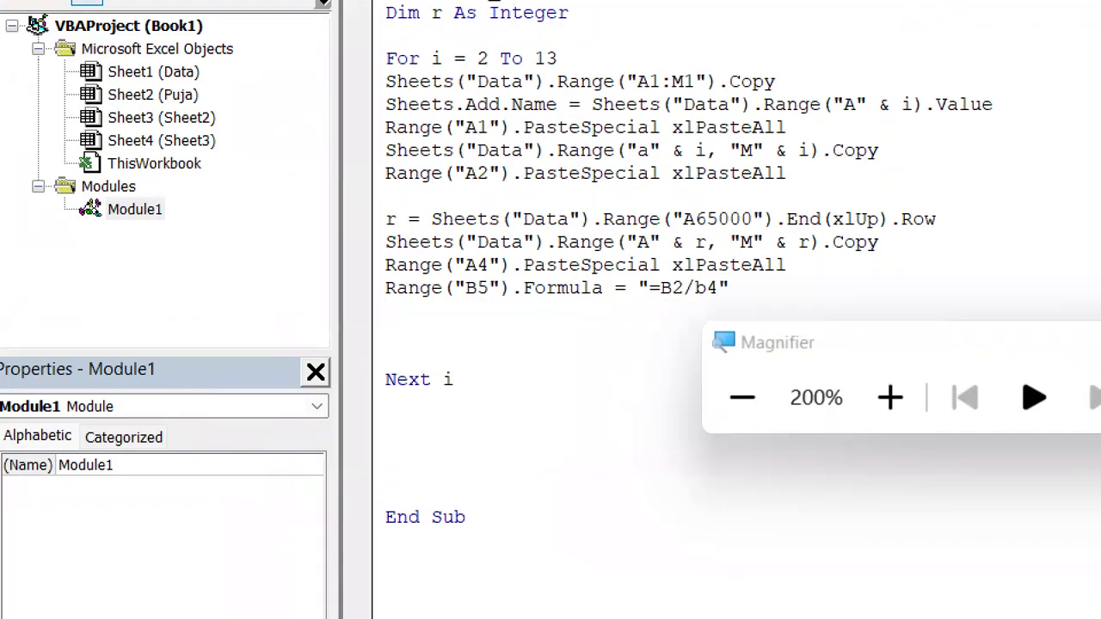
type("range(\"B5\"")
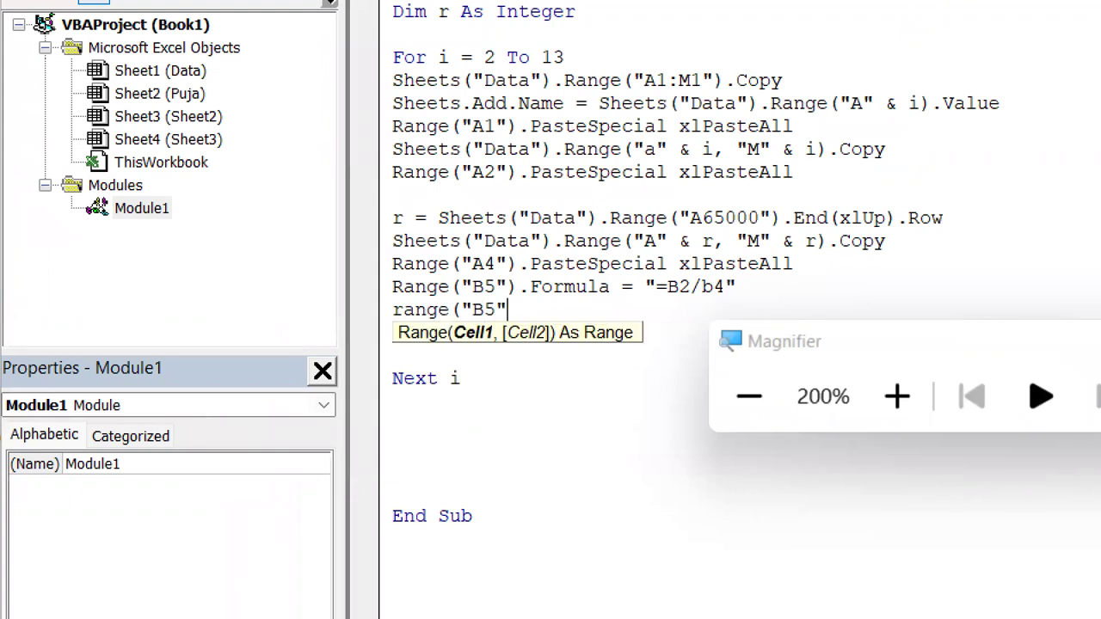
type(").")
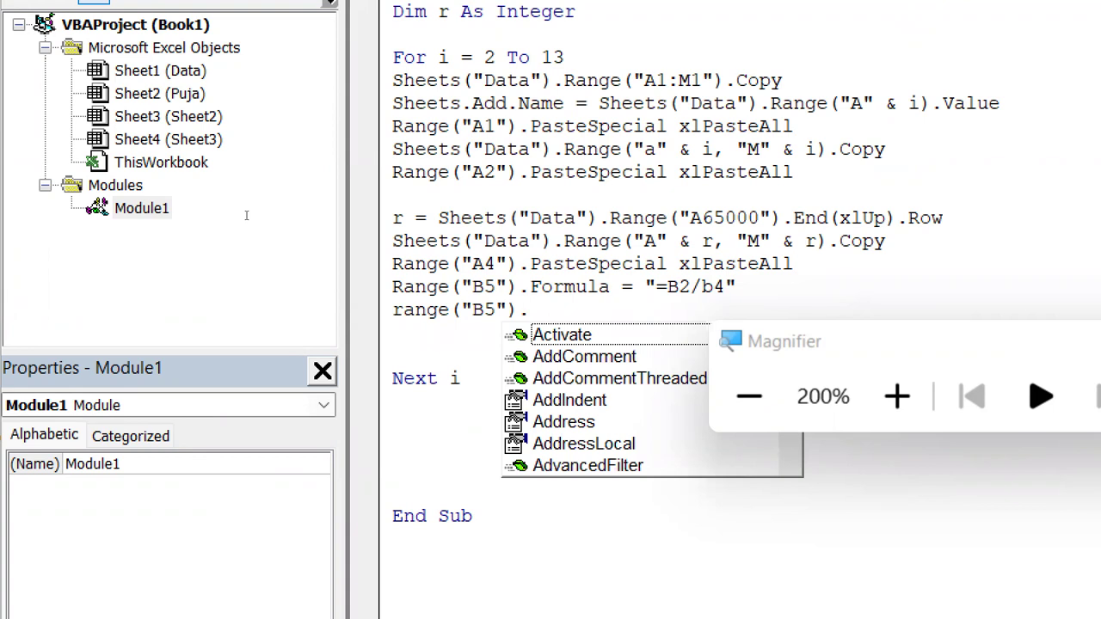
type("nu")
Complete Range("B5").NumberFormat = "0.00%" so the share shows as a percentage.
key("Tab")
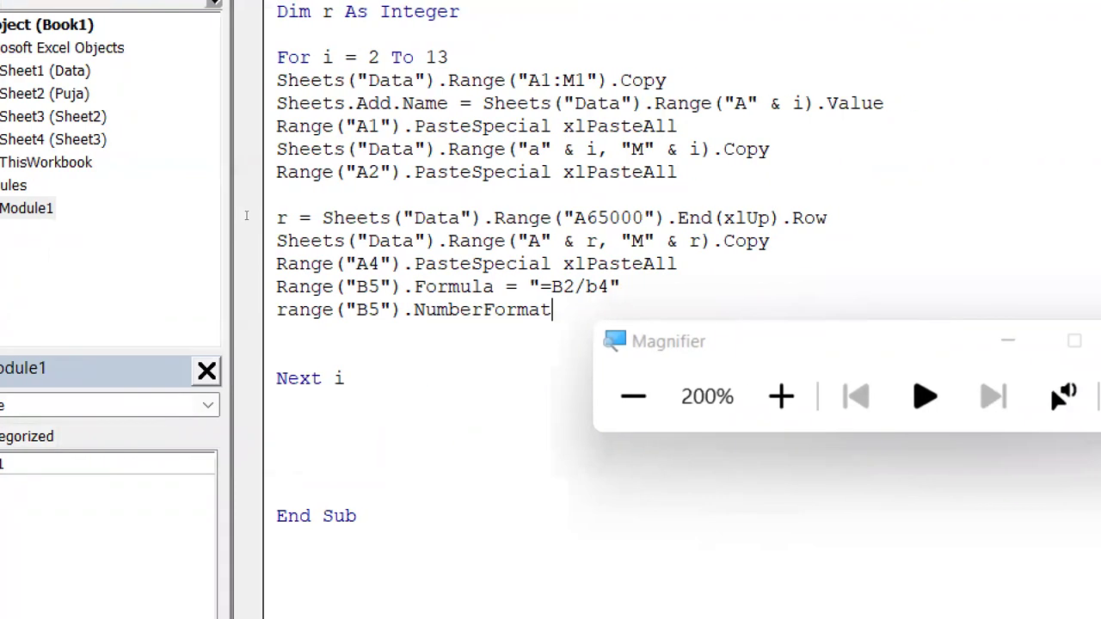
type("=\"0.0")
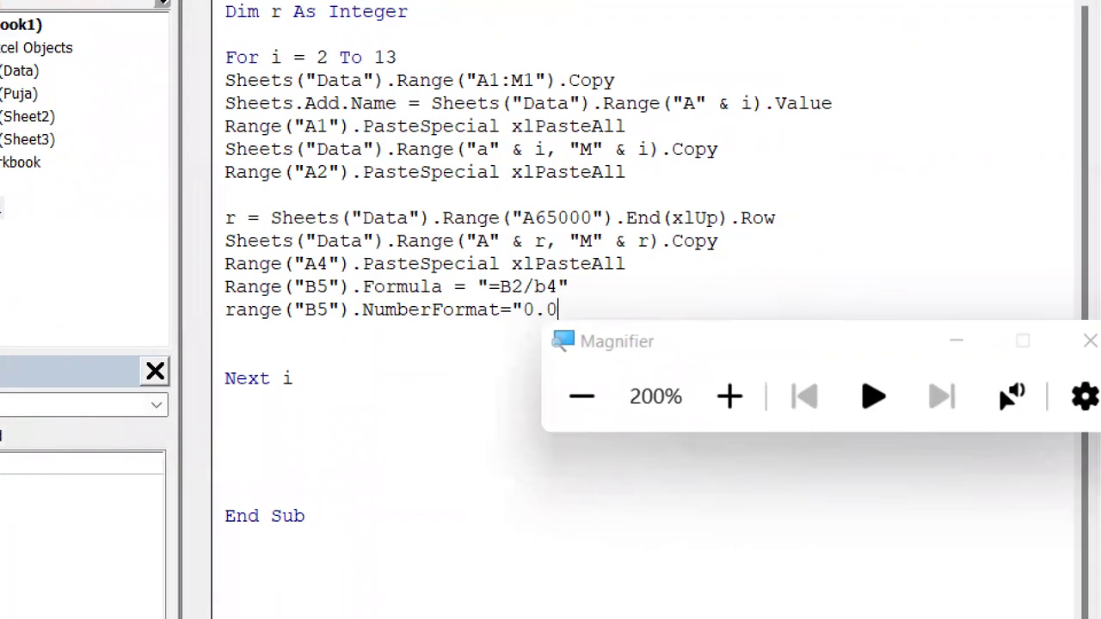
type("0")
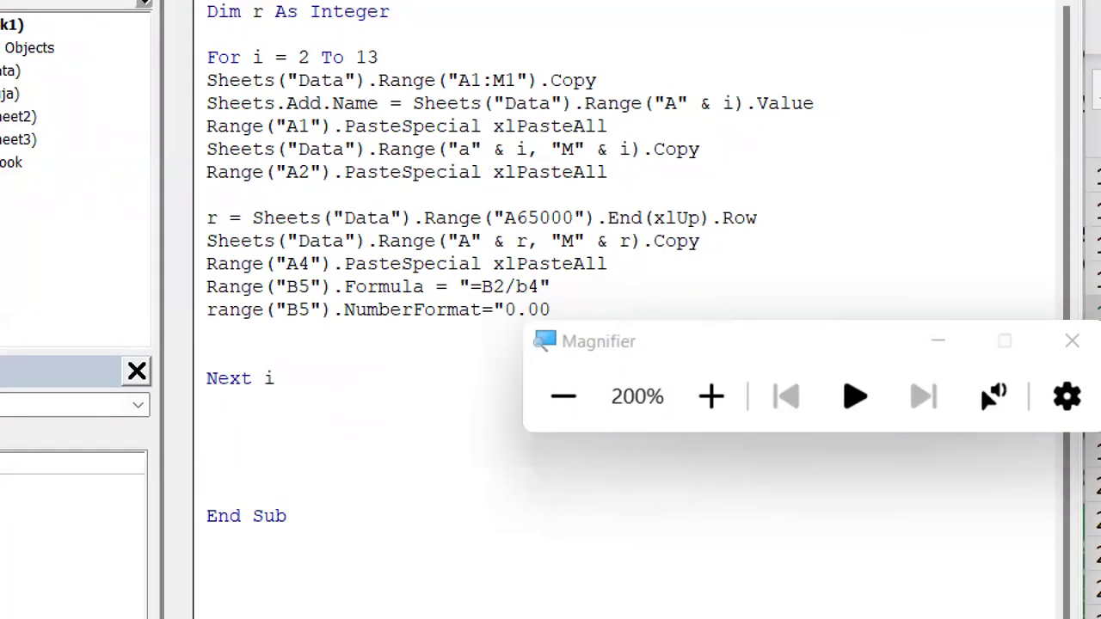
type("%\"")
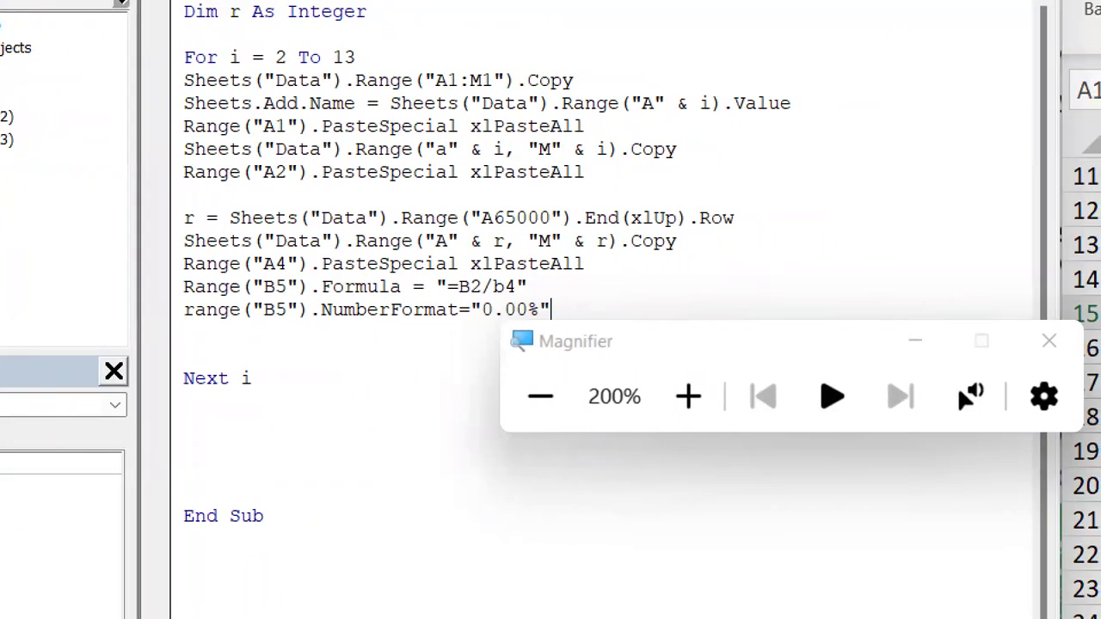
key("Return")
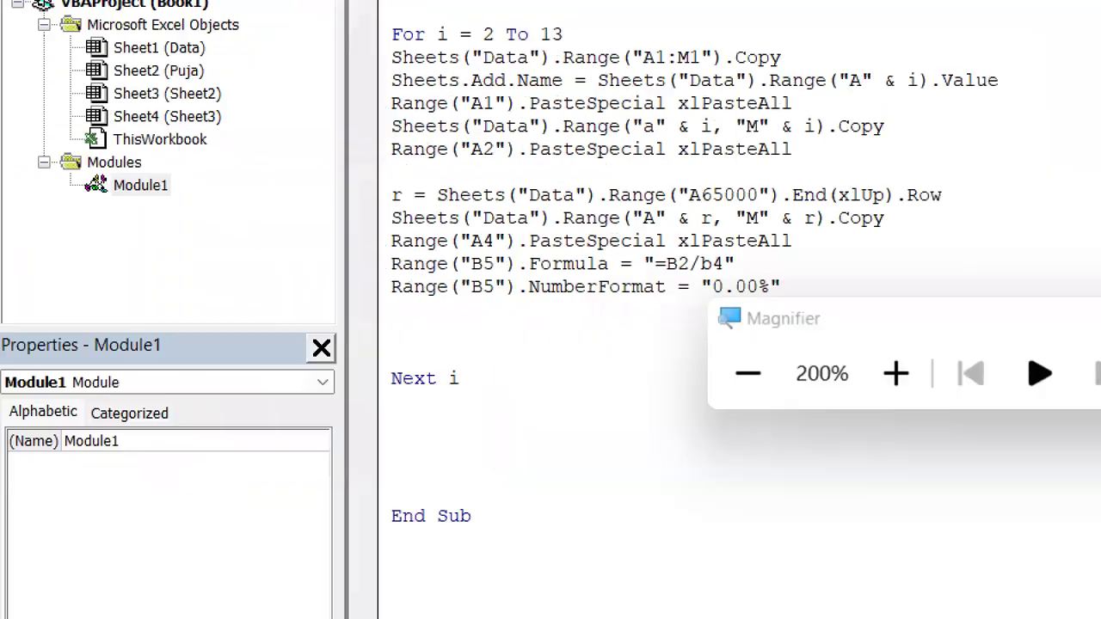
Add the lines Range("B5").Copy and Range("C5:M5").PasteSpecial xlPasteAll to the loop.
type("ra")
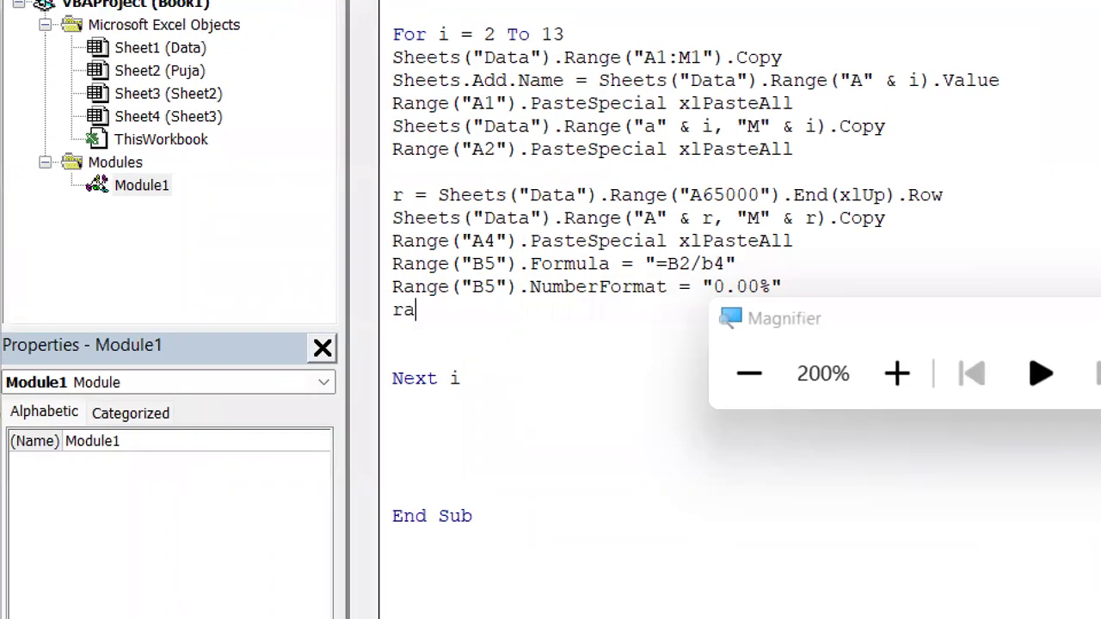
type("nge")
type("(\"B5\"")
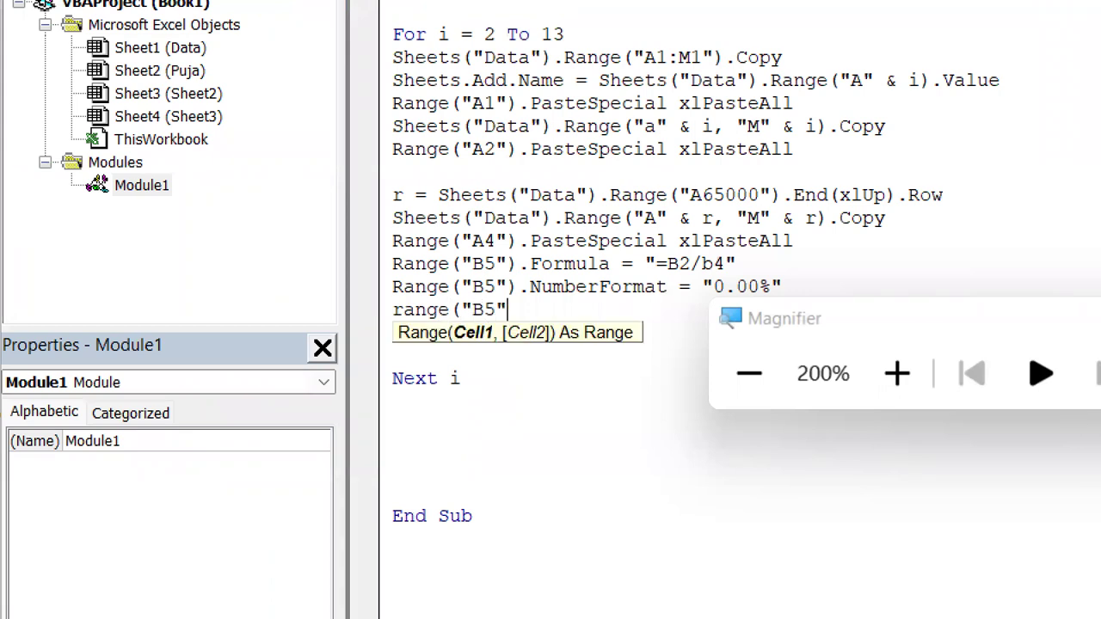
type(").c")
key("Down")
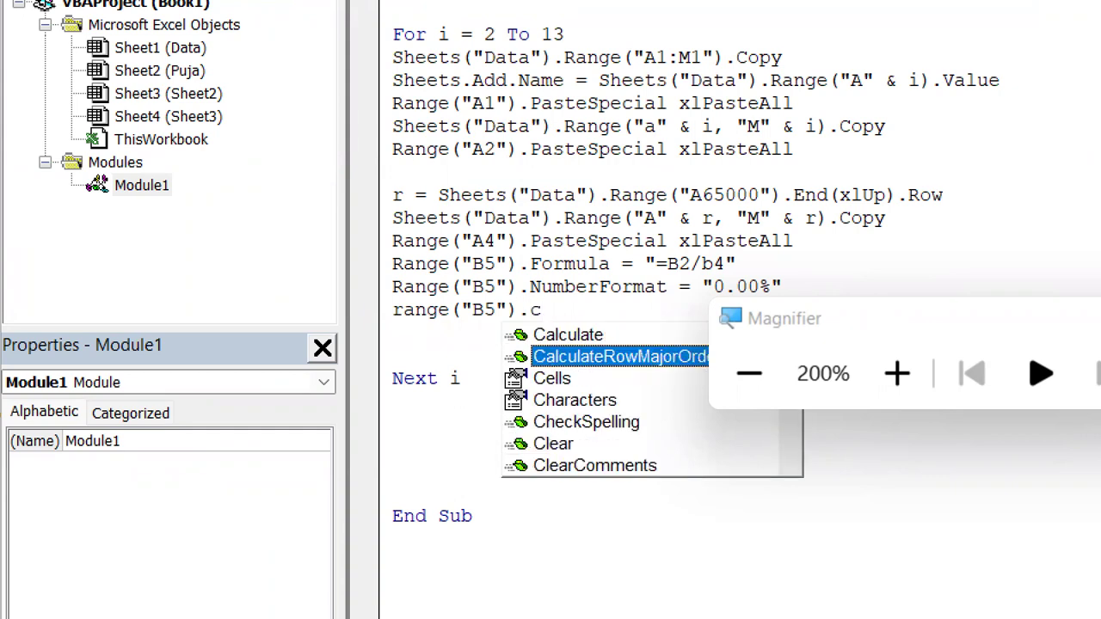
key("Down")
type("opy")
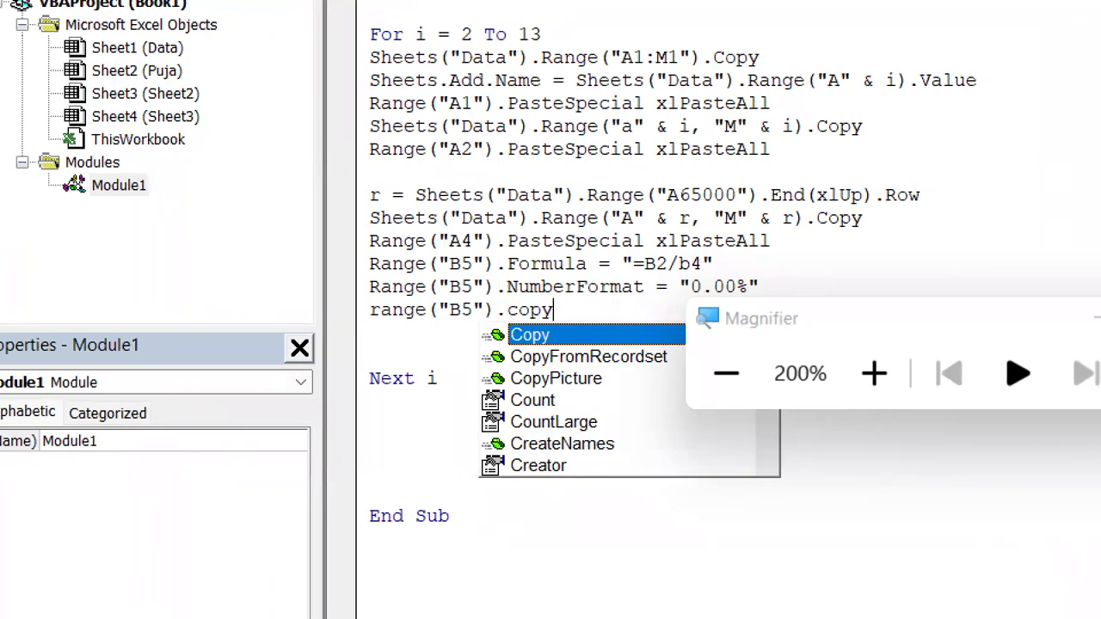
key("Tab")
key("Return")
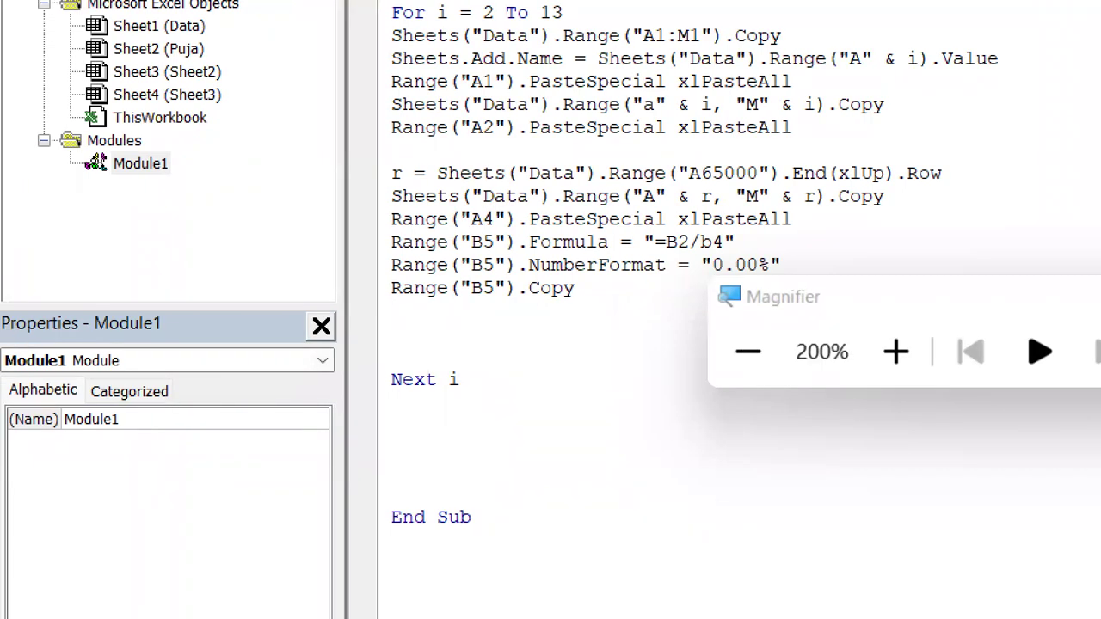
type("range")
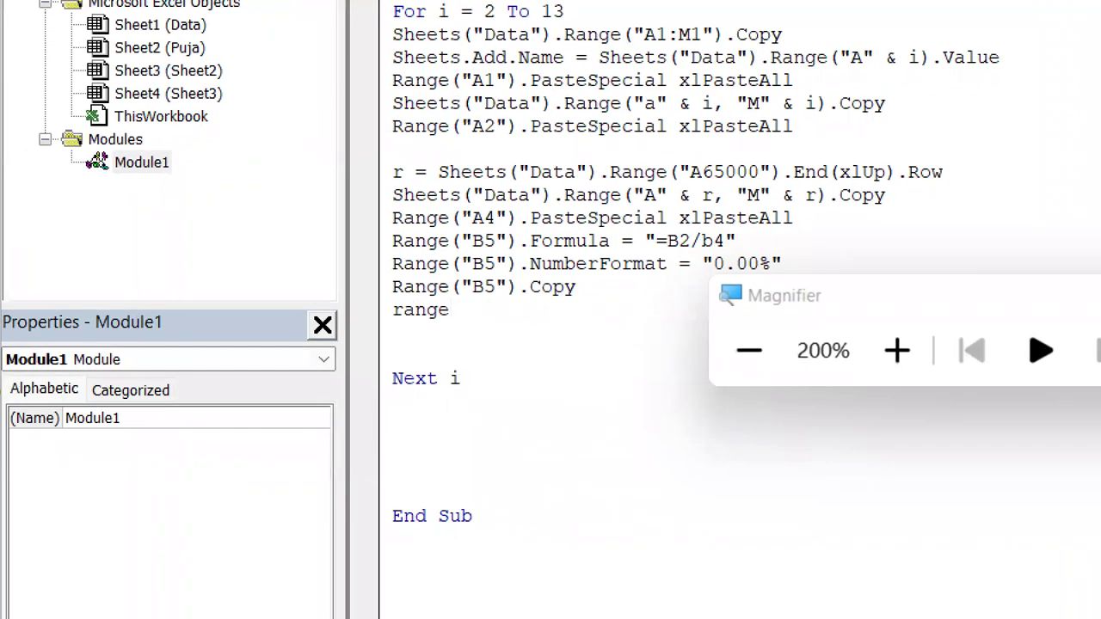
type("(\"B")
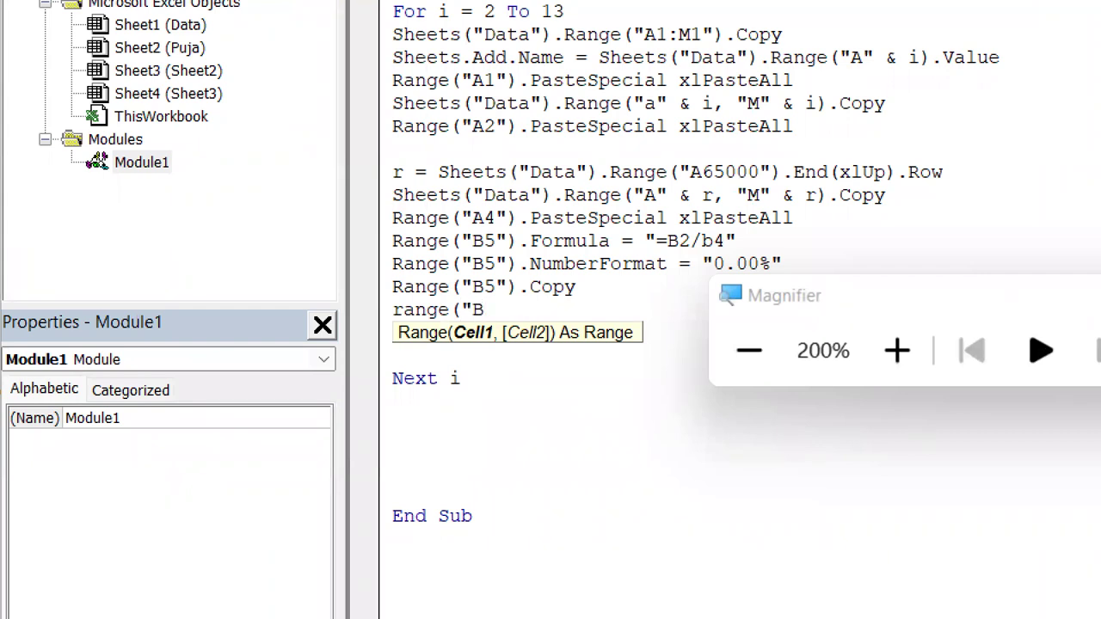
key("BackSpace")
type("C5:")
type("M5\")")
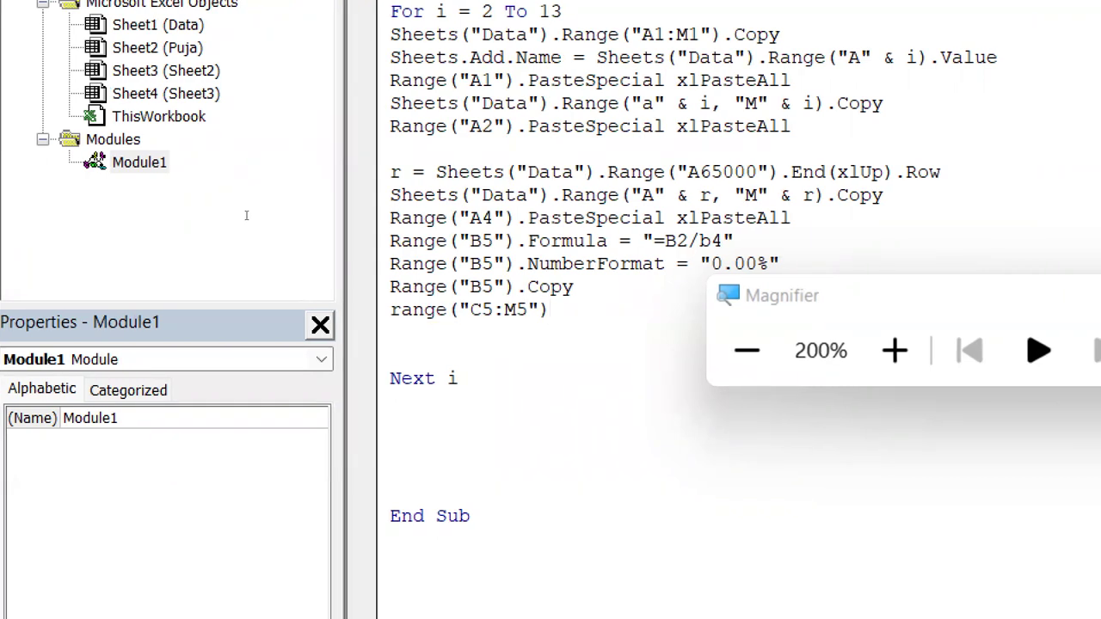
type(".p")
key("Down")
key("Down")
key("Down")
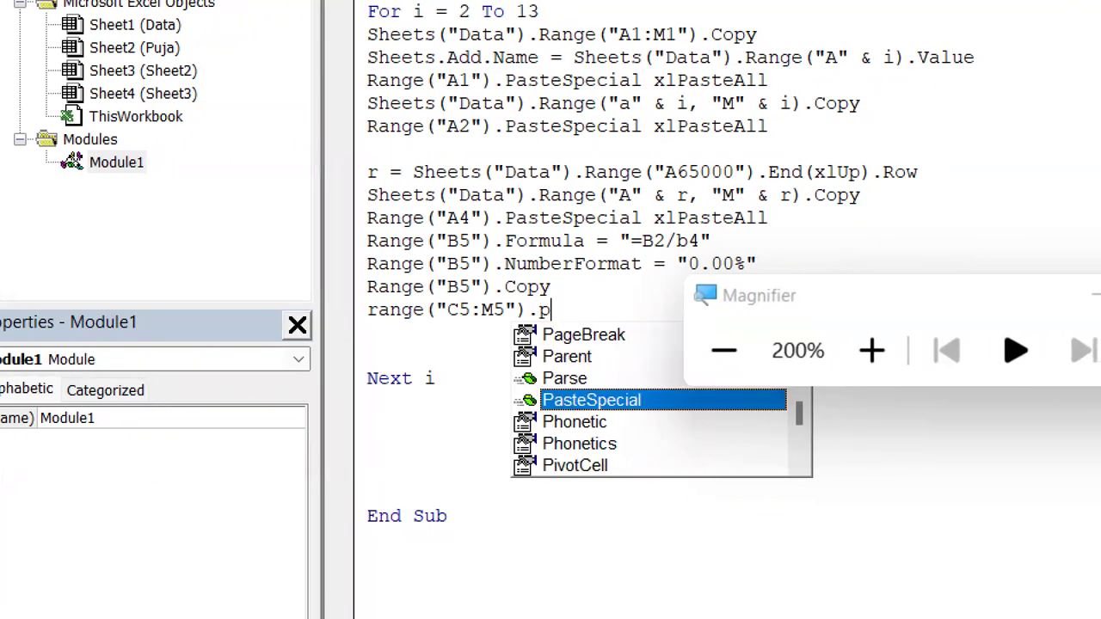
key("Tab")
key("space")
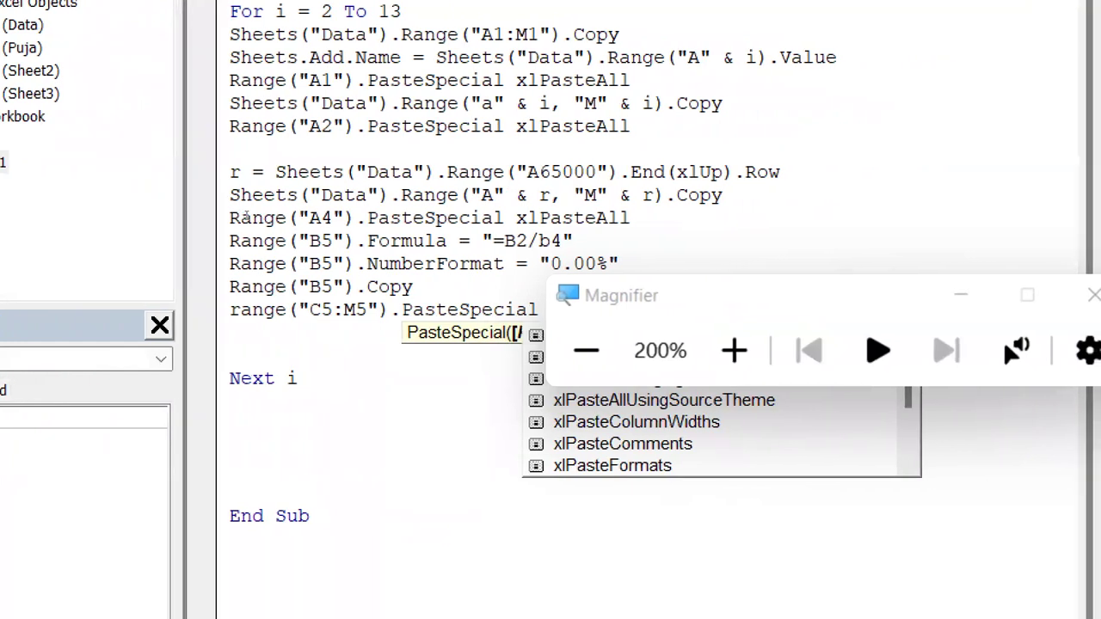
key("Return")
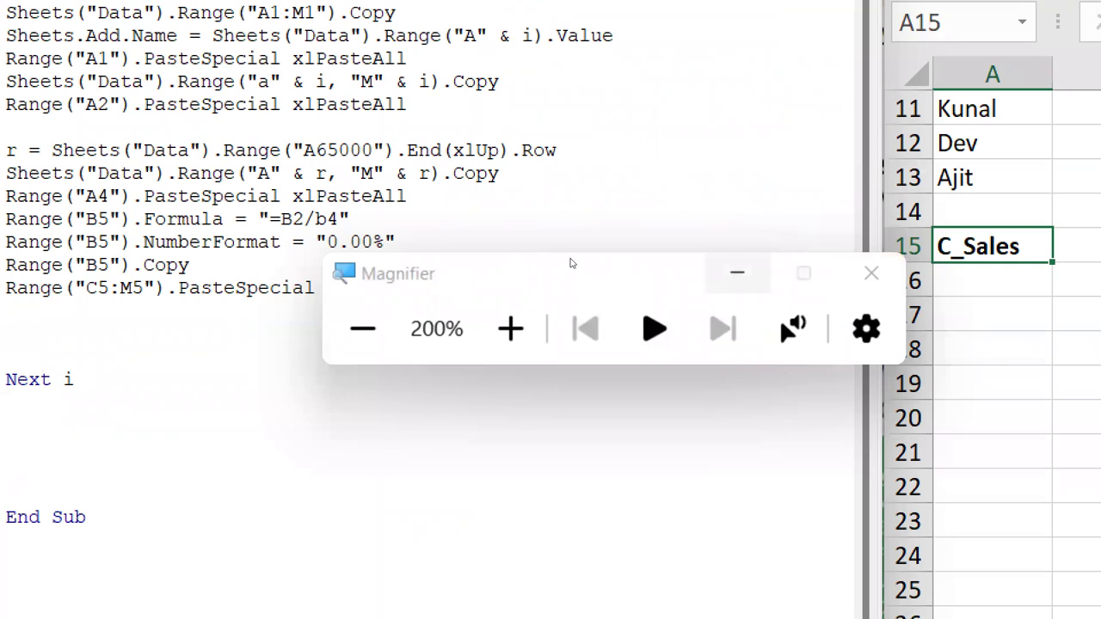
Add Sheets("Data").Select below the paste line, just before Next i.
left_click_drag(510, 258, 533, 414)
left_click(431, 262)
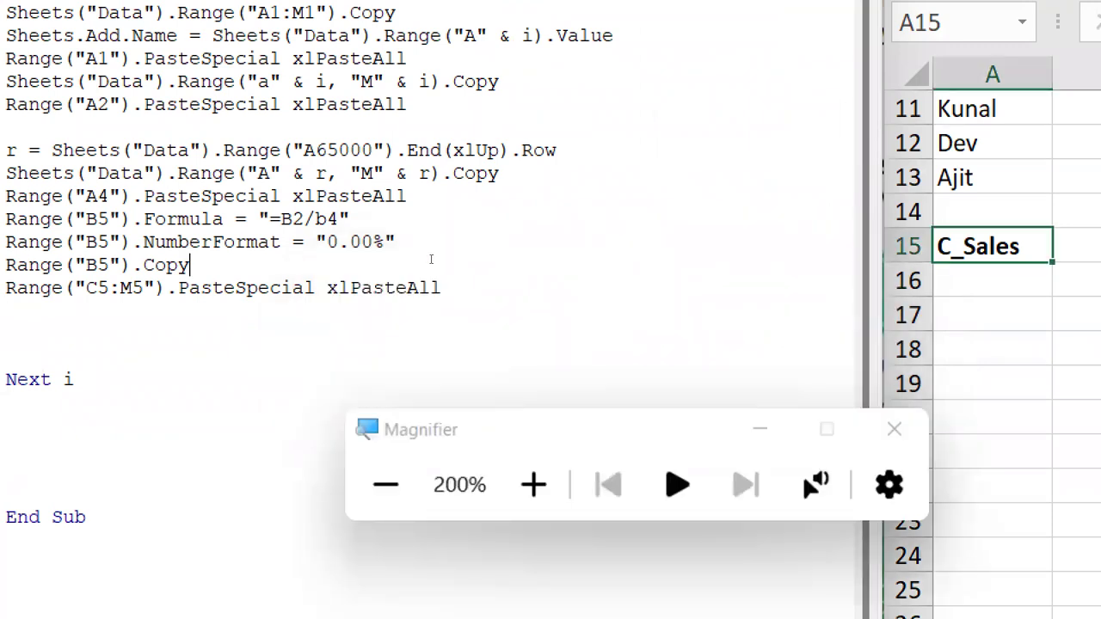
key("Down")
key("End")
key("Return")
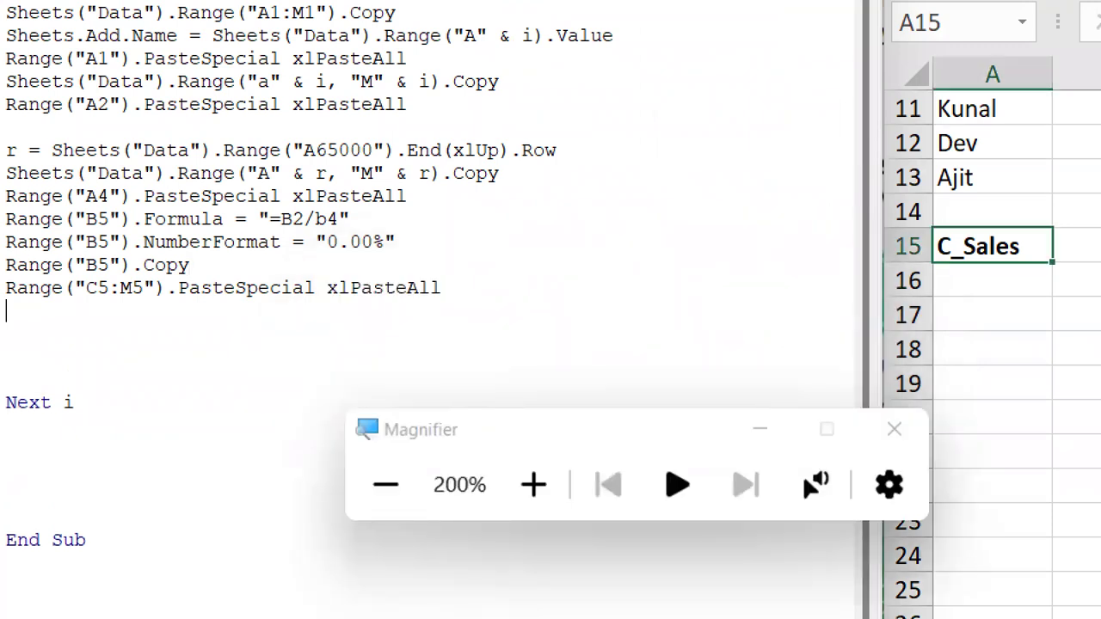
type("sheet")
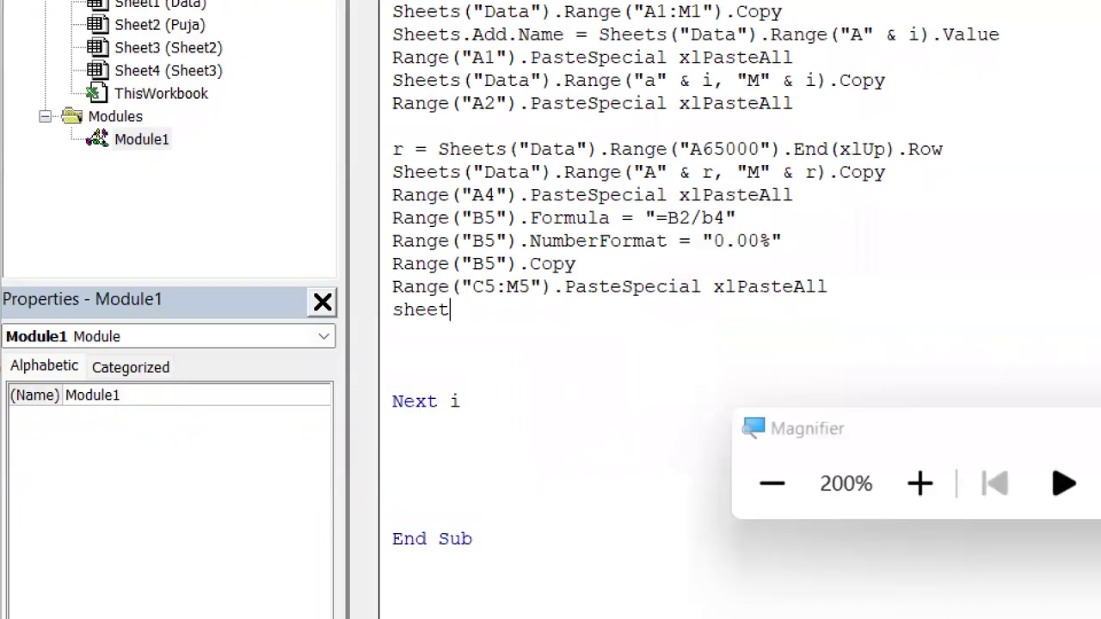
type("s(\"Data\").select")
key("Return")
key("super+minus")
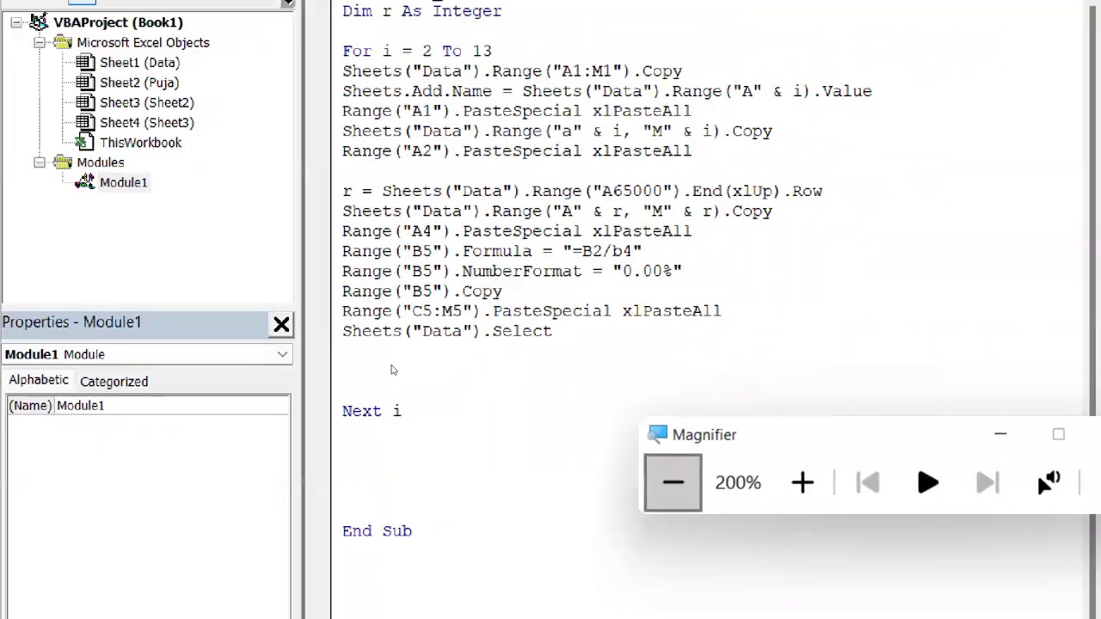
key("super+minus")
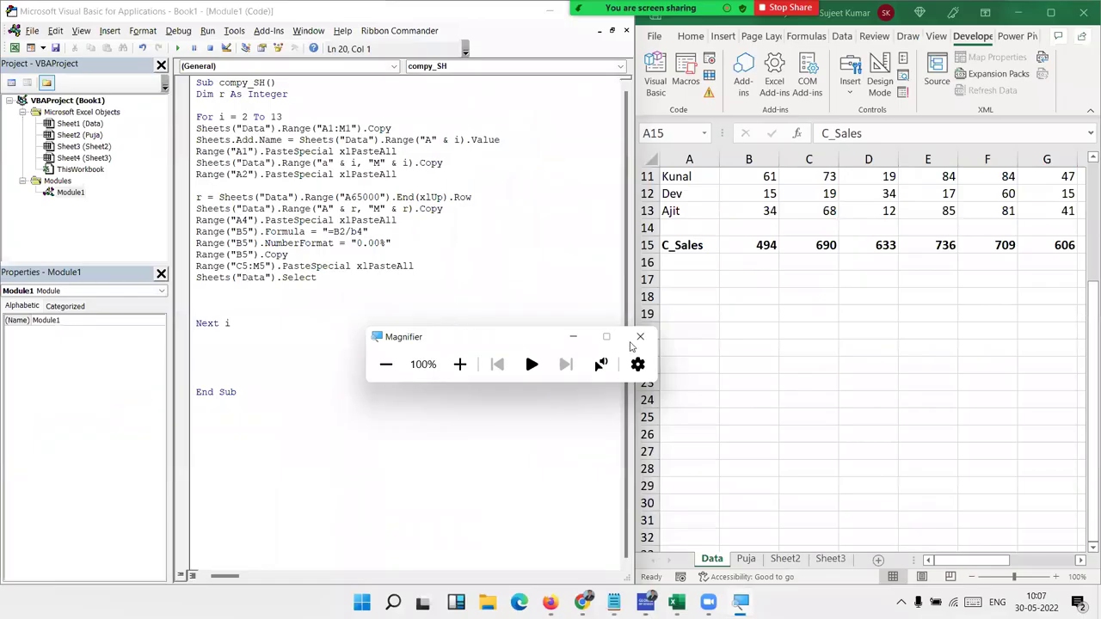
Delete the manually built Puja sheet tab from Book1, then return to the macro code.
left_click(639, 336)
left_click(700, 281)
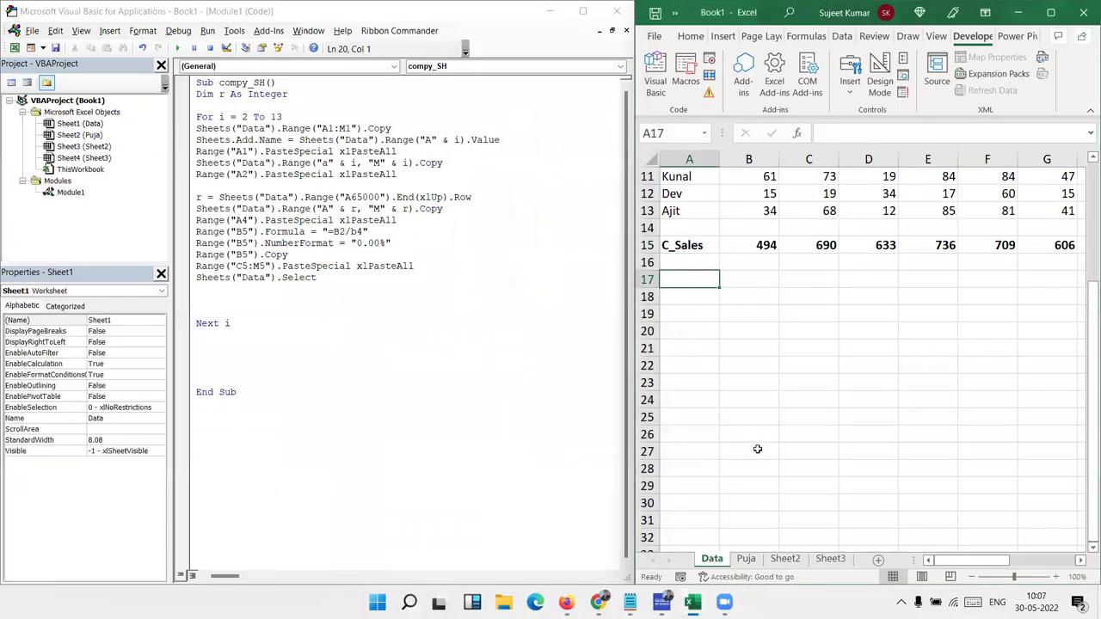
left_click(746, 559)
right_click(746, 559)
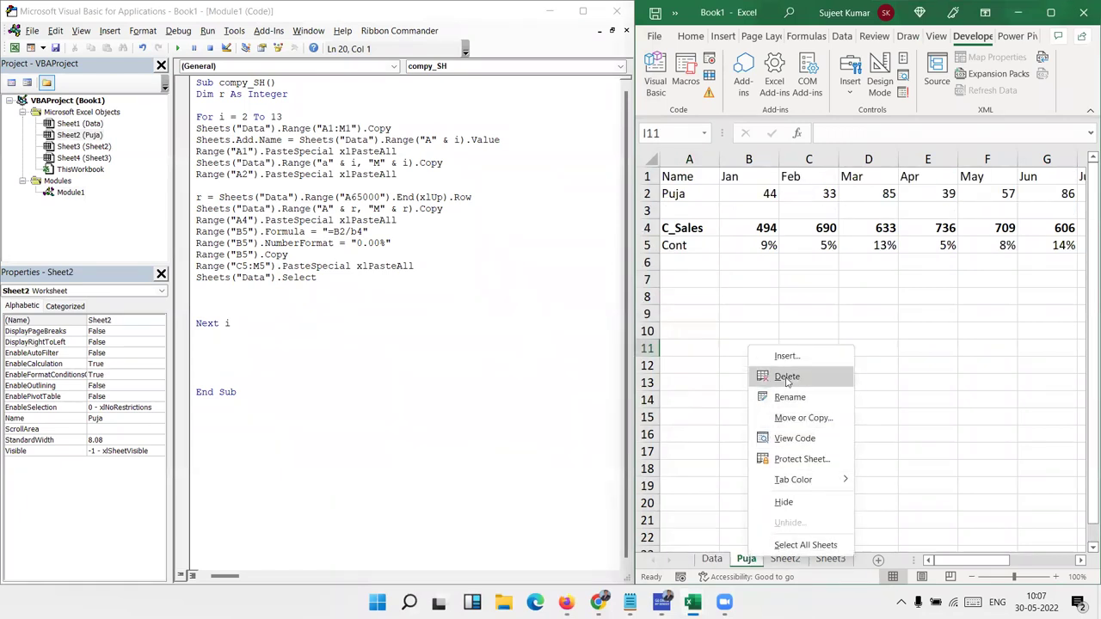
left_click(786, 377)
left_click(530, 336)
left_click(692, 291)
left_click(397, 173)
left_click(143, 31)
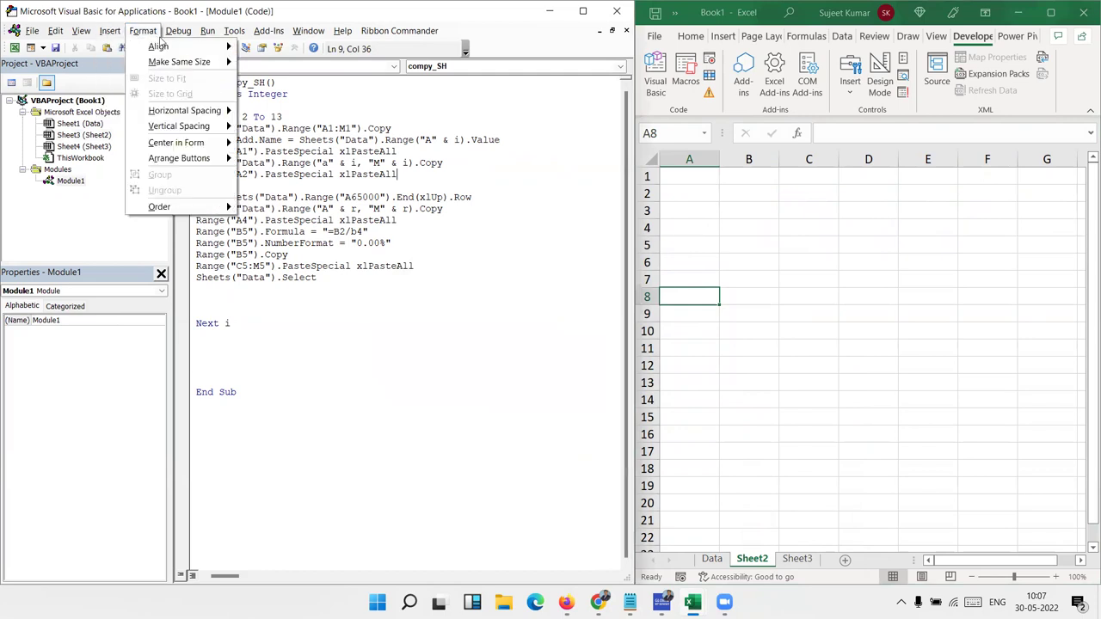
Step into compy_SH with F8 until the header row is pasted into the new Puja sheet.
left_click(186, 64)
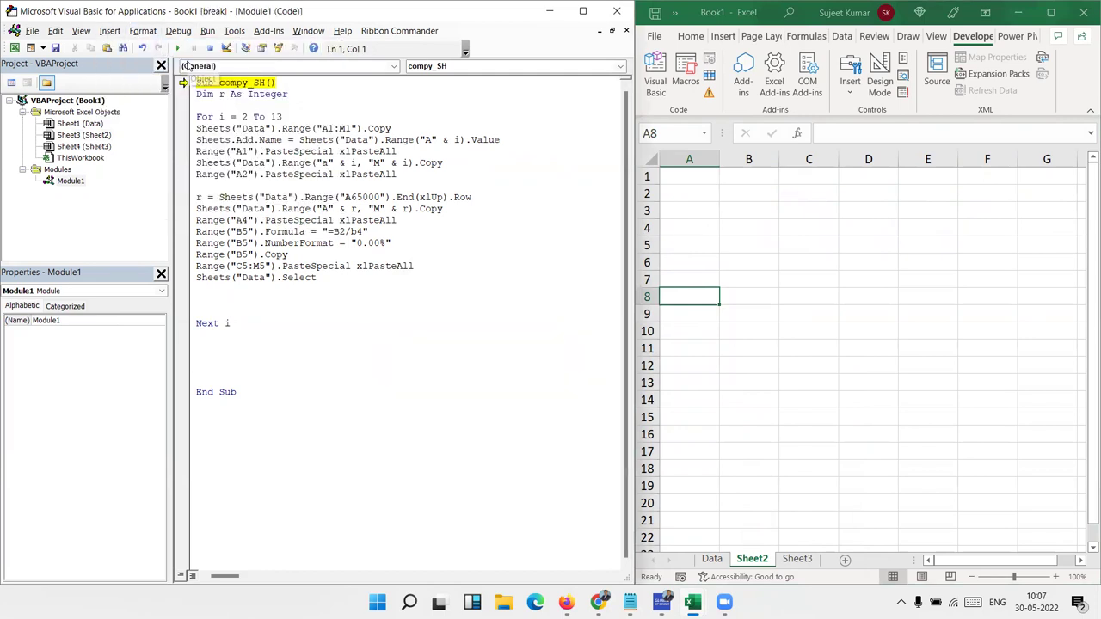
key("F8")
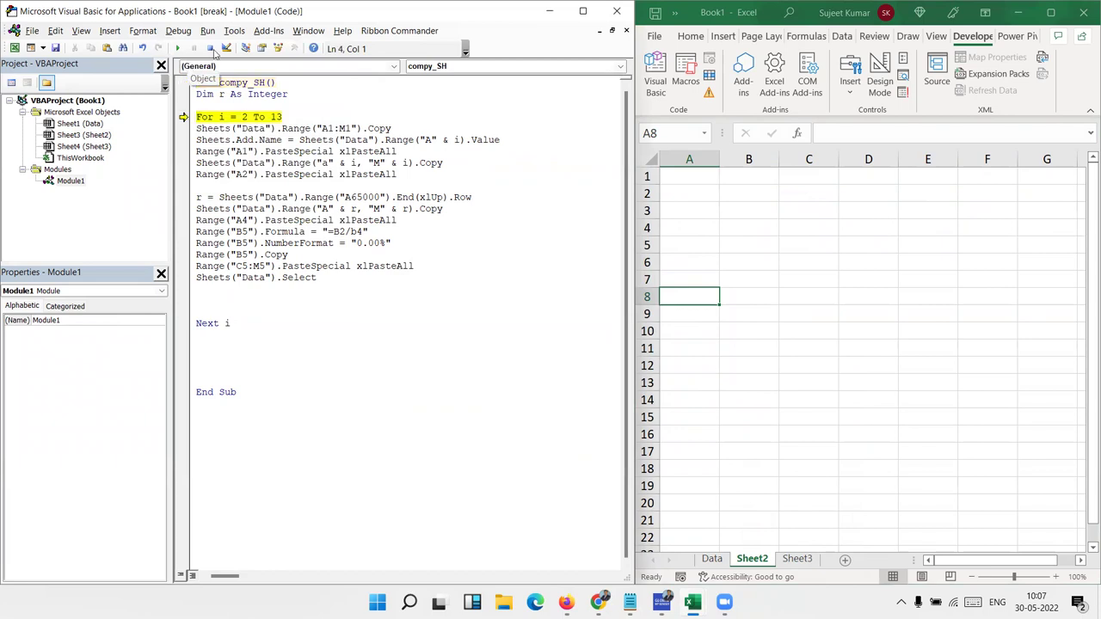
key("F8")
mouse_move(220, 117)
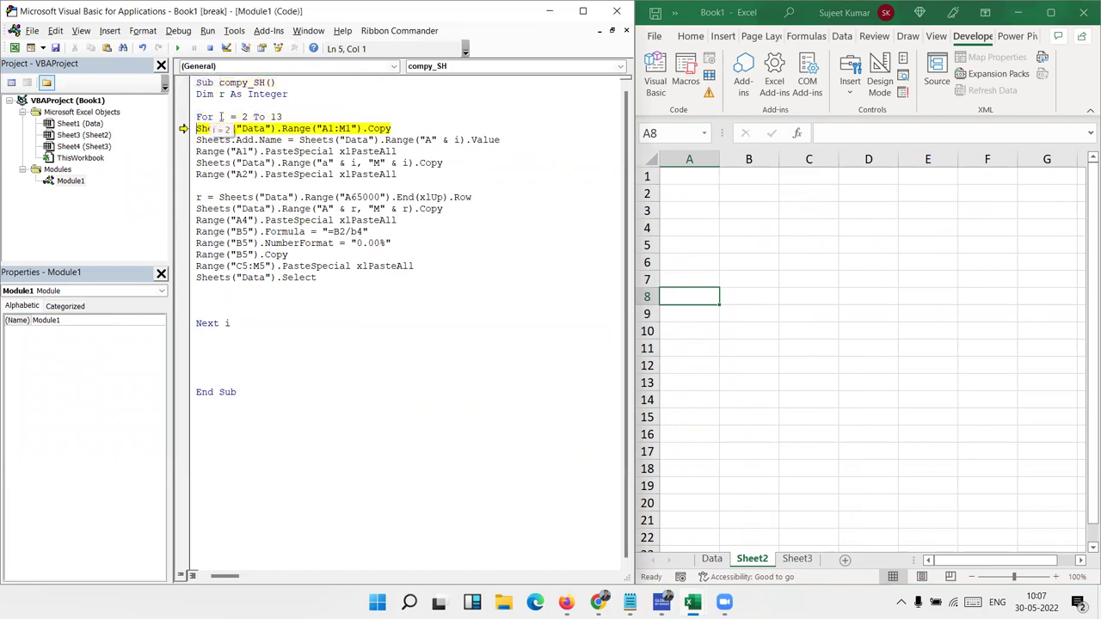
left_click(712, 559)
scroll(725, 387, "up", 4)
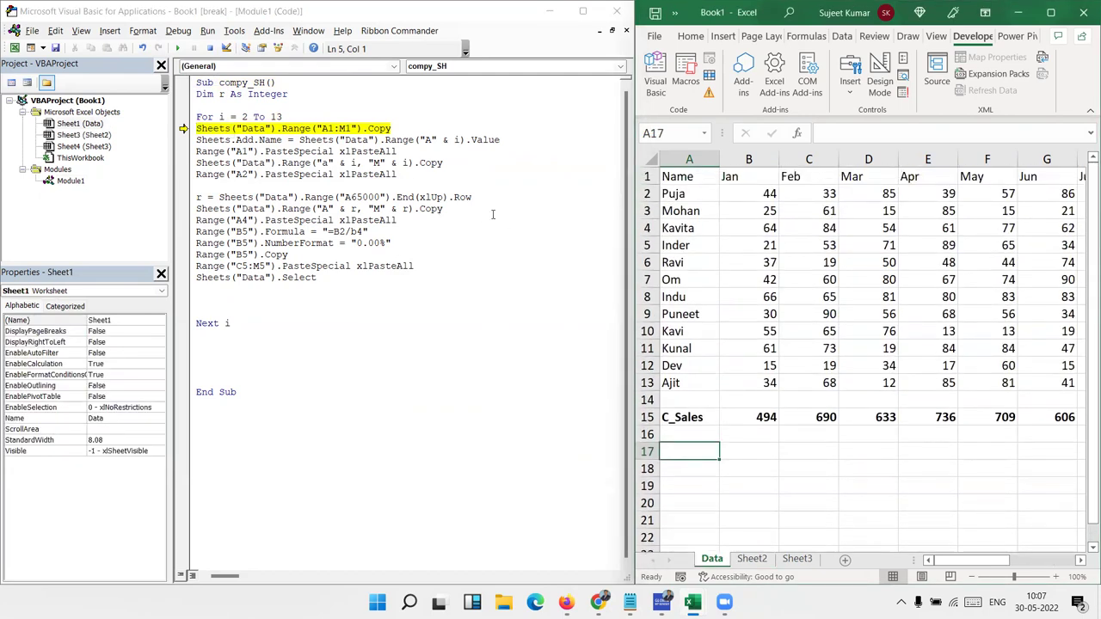
left_click(688, 213)
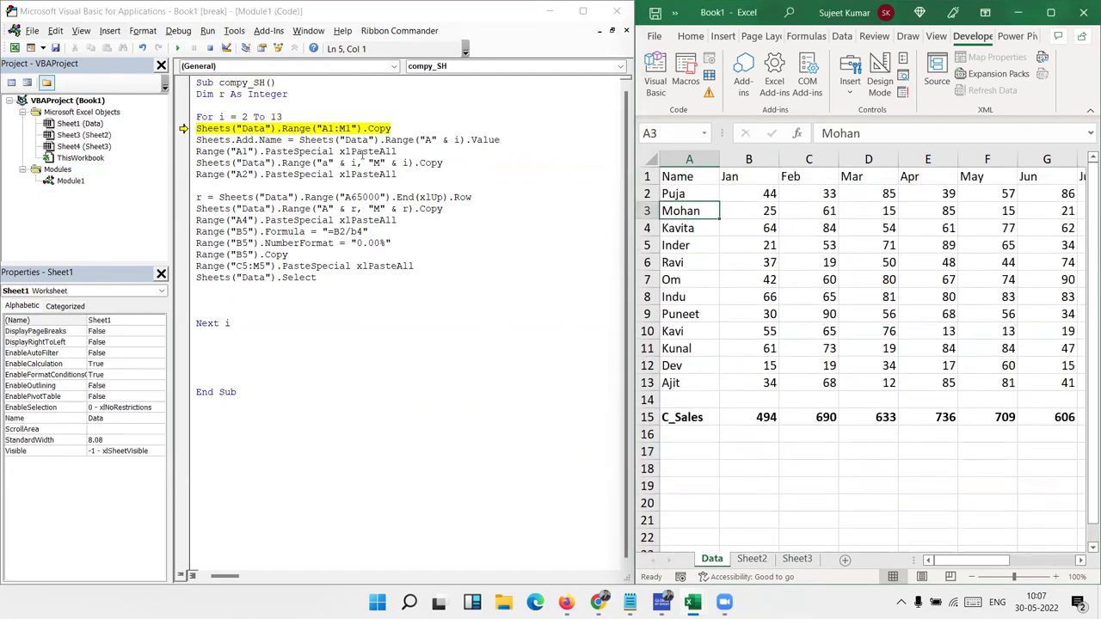
left_click(320, 140)
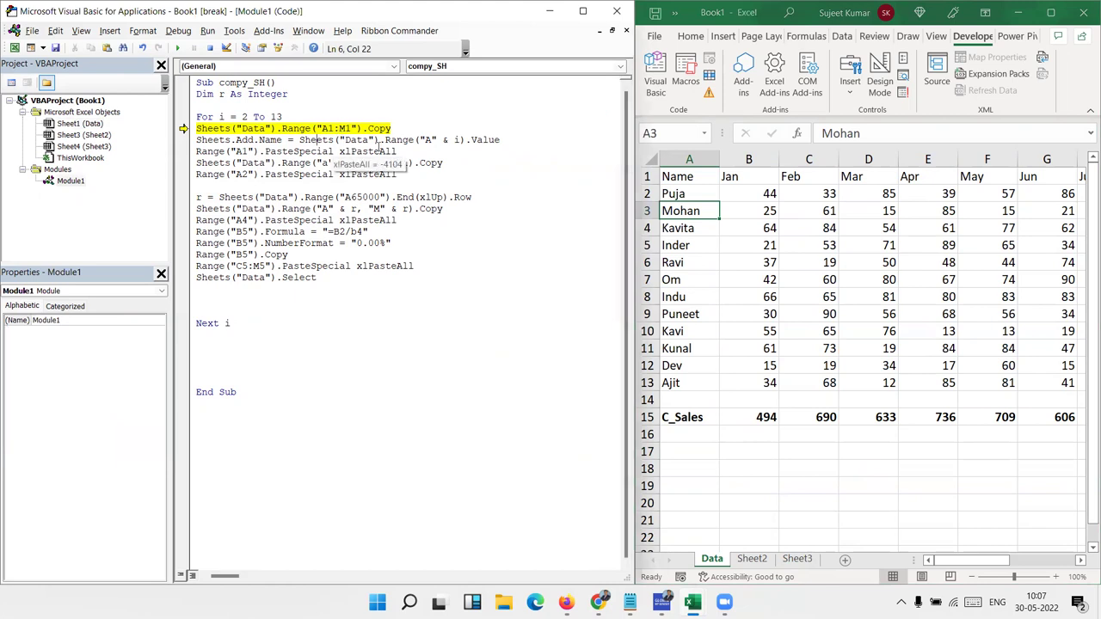
key("F8")
key("F8")
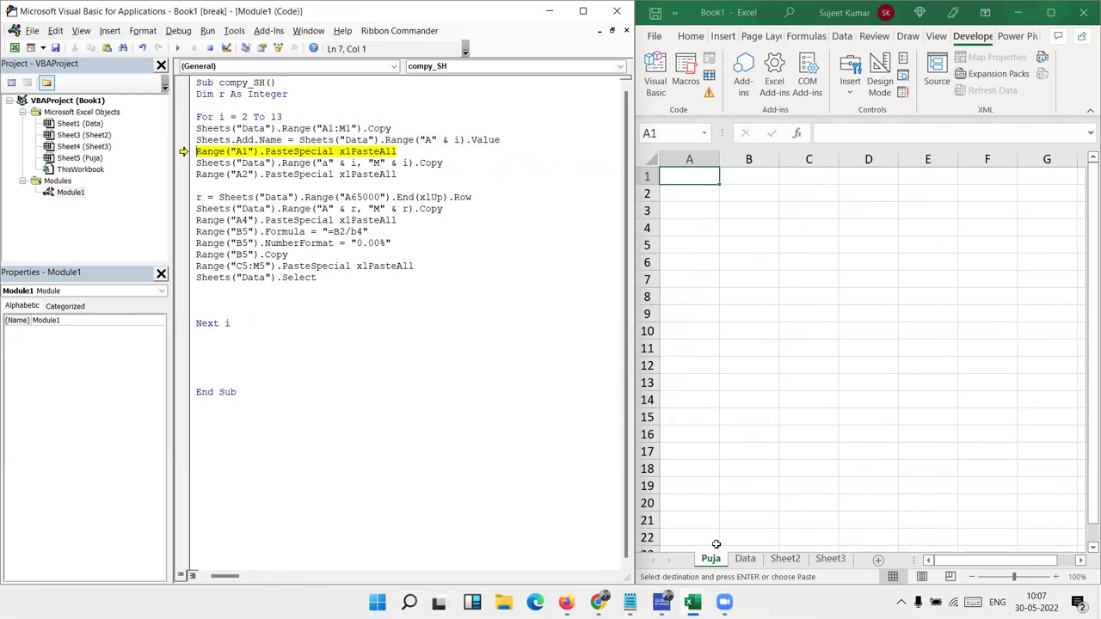
key("F8")
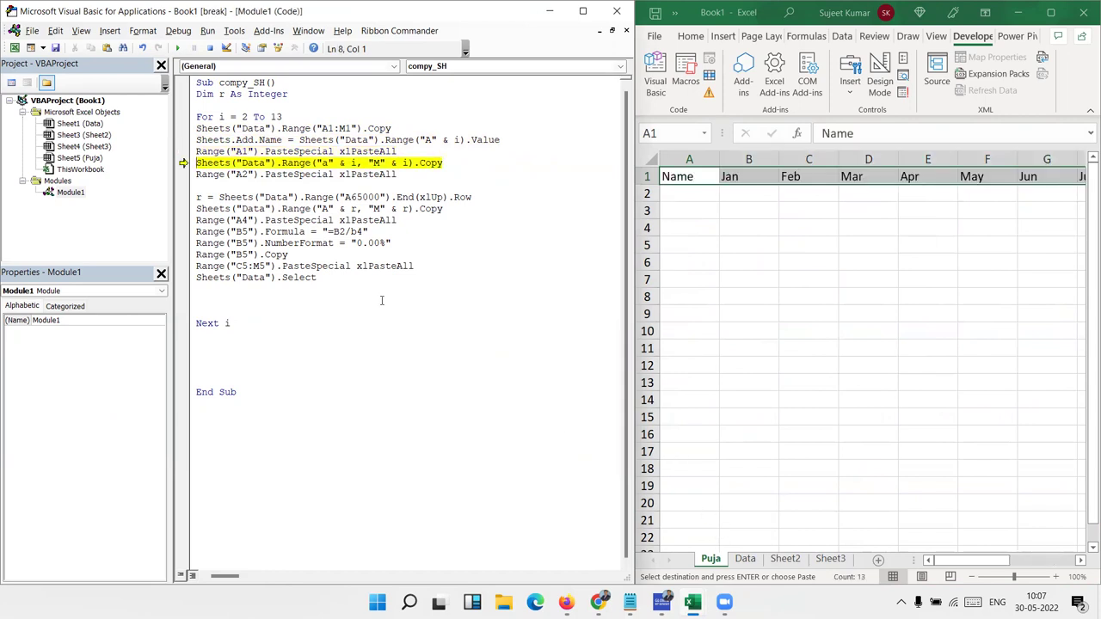
Step through copying Puja's data row into row 2 and finding Data's last row.
key("F8")
left_click(745, 560)
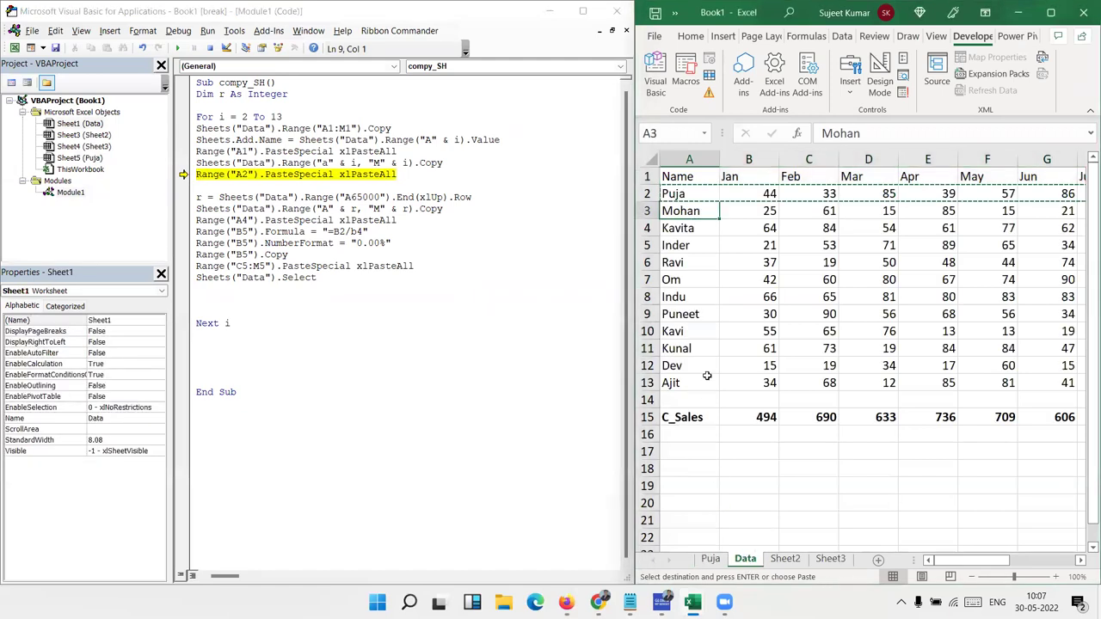
left_click(719, 560)
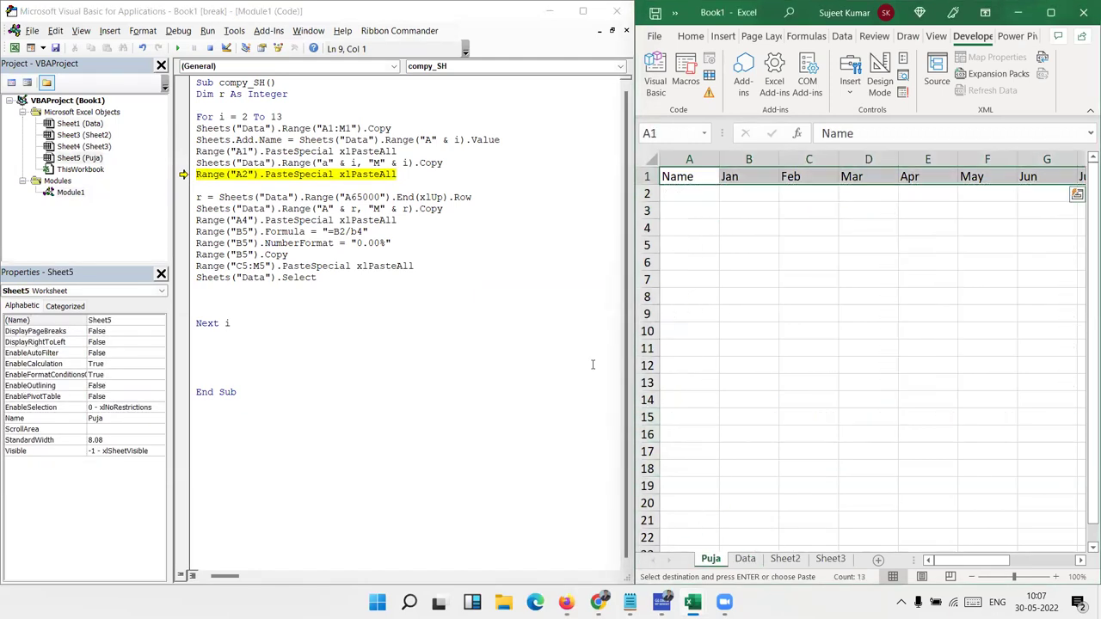
left_click(347, 175)
key("F8")
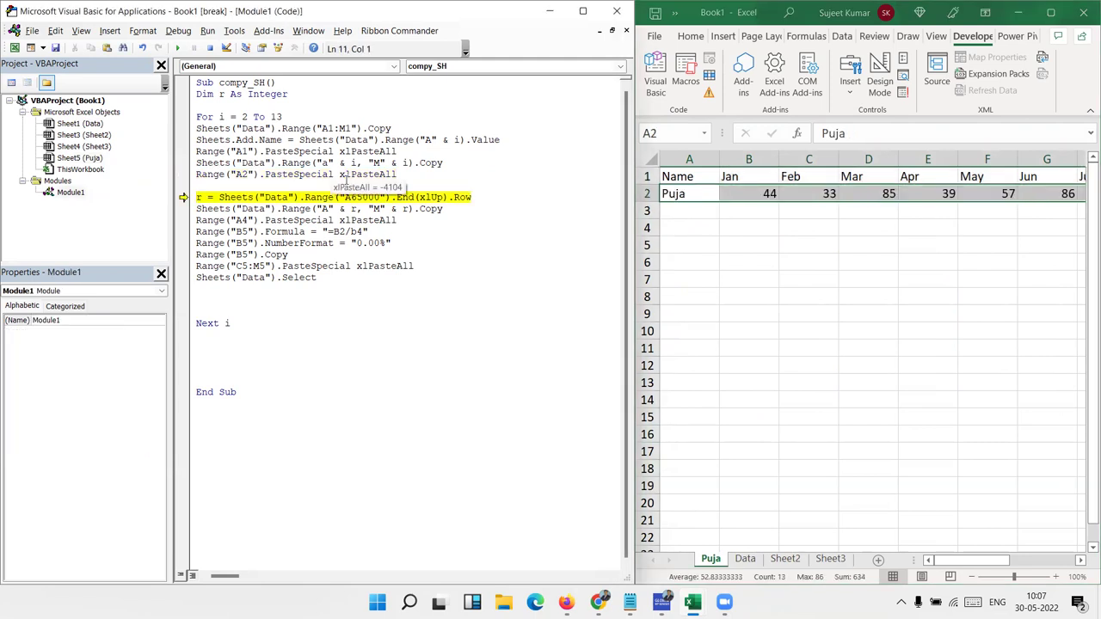
key("F8")
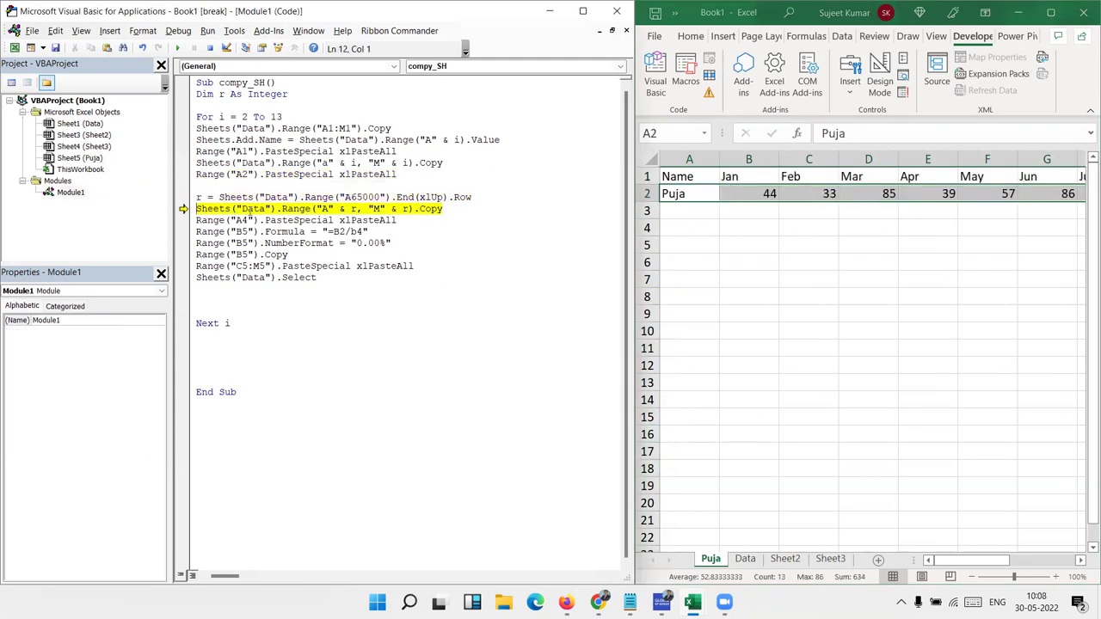
Step through copying the C_Sales totals row and pasting it into row 4.
mouse_move(199, 200)
left_click(745, 558)
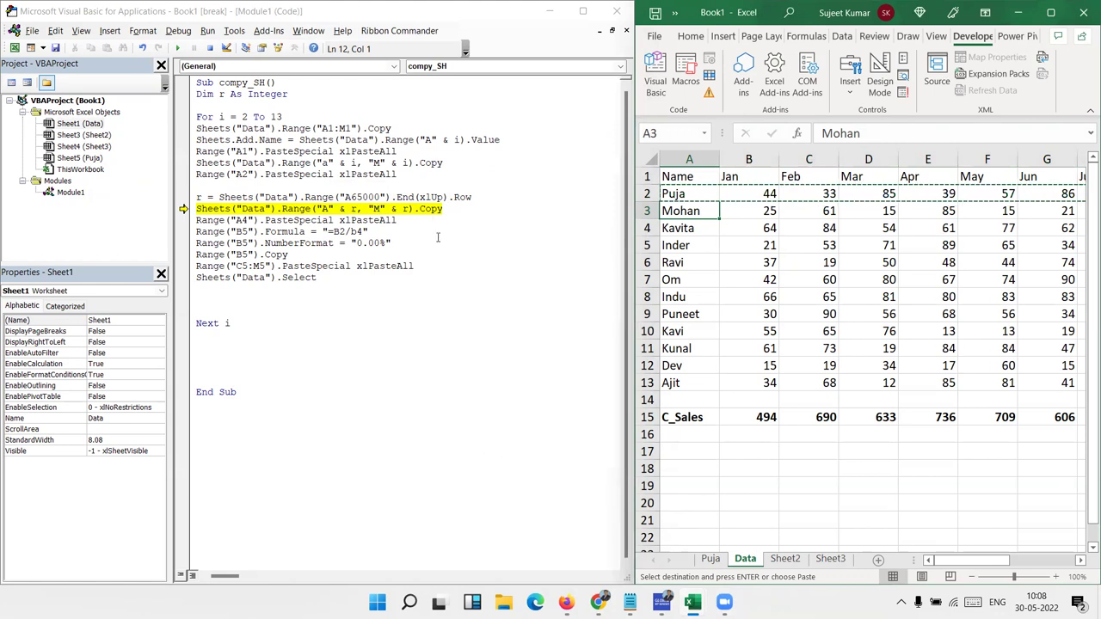
left_click(427, 209)
key("F8")
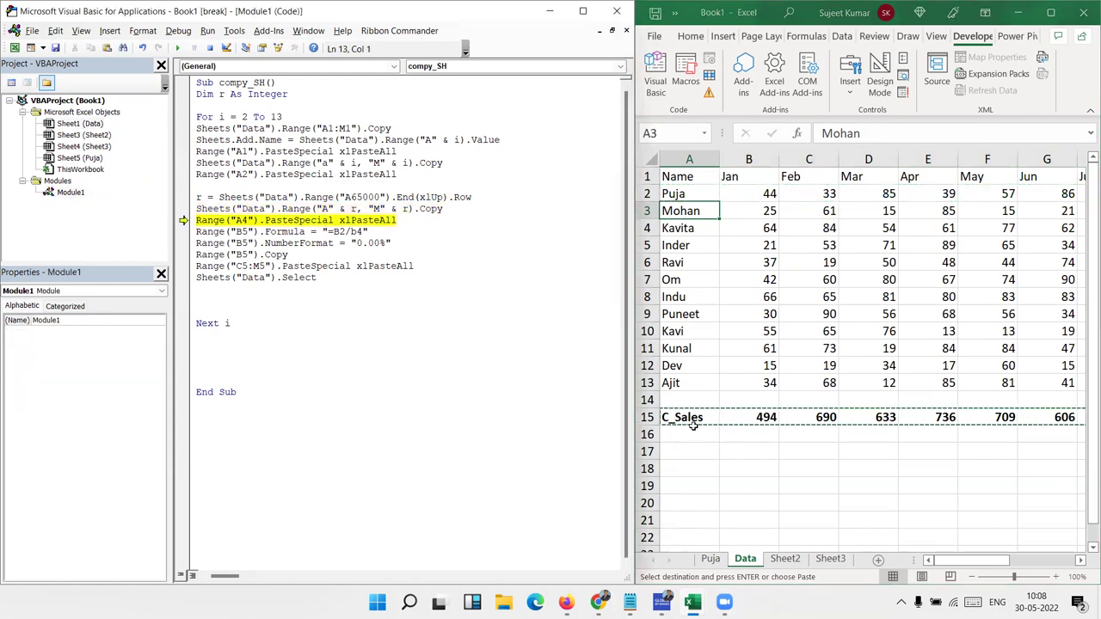
left_click(710, 559)
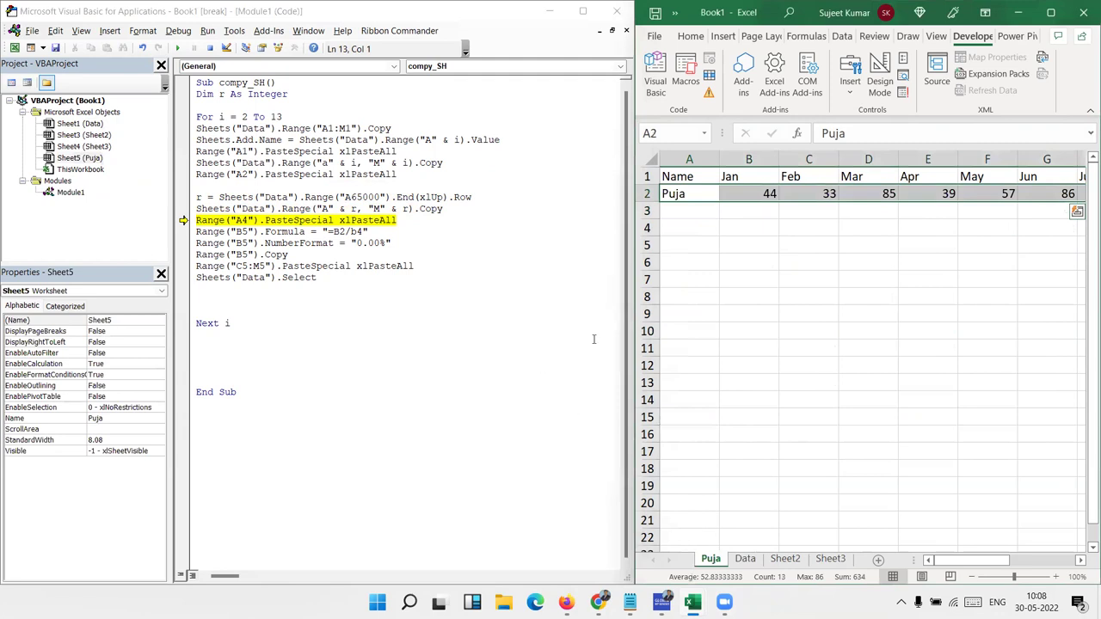
left_click(507, 258)
key("F8")
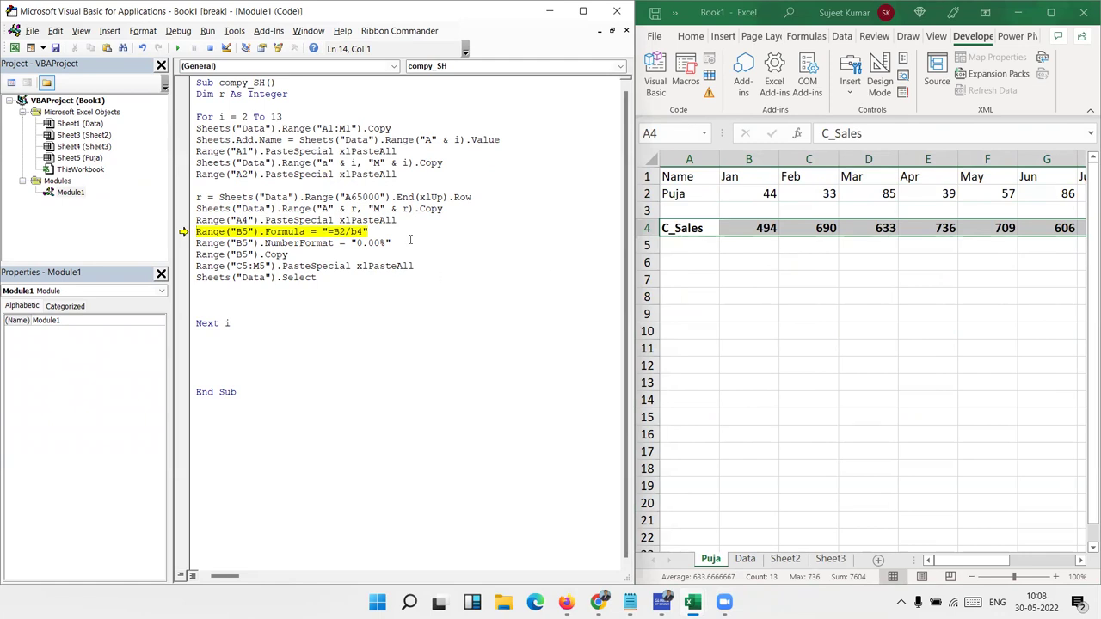
Step through B5's share formula, percentage format and C5:M5 fill (8.91% to 7.51%), reaching Next i.
key("F8")
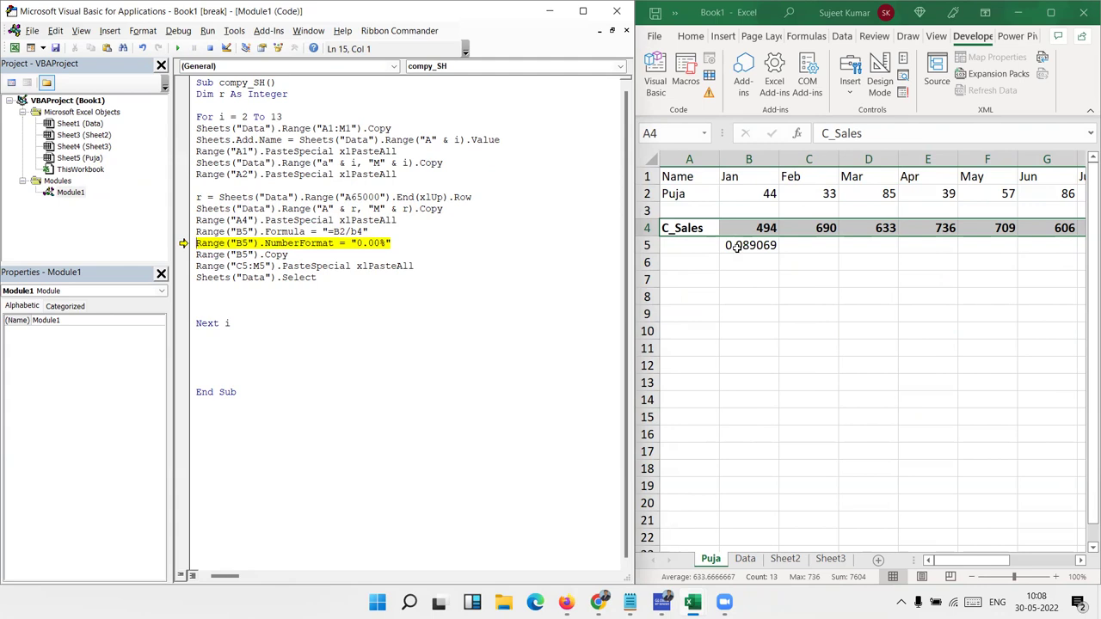
key("F8")
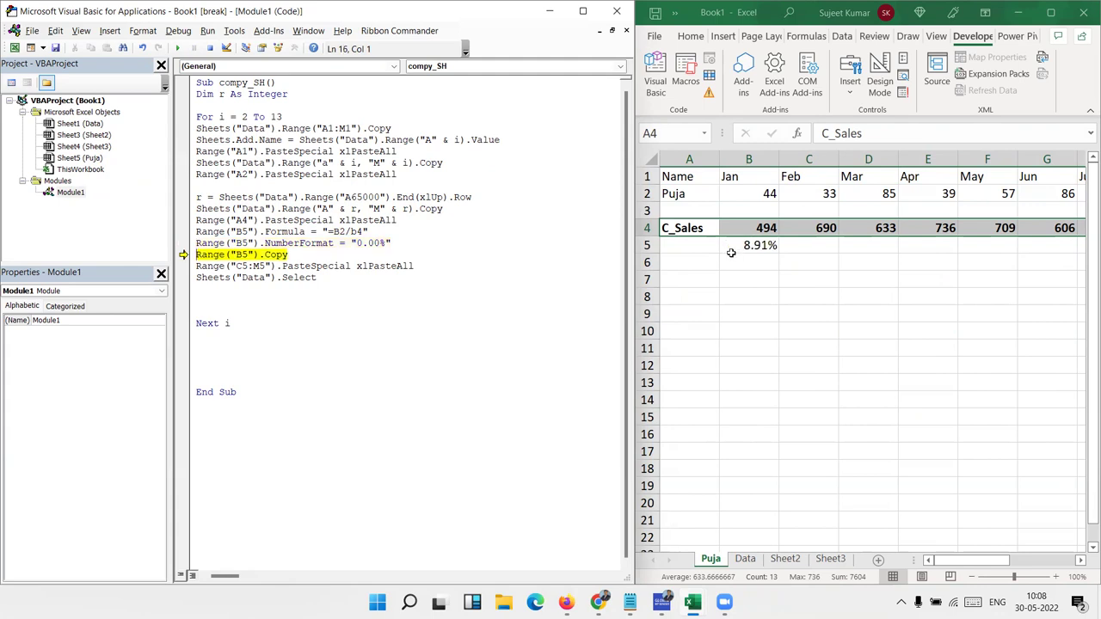
key("F8")
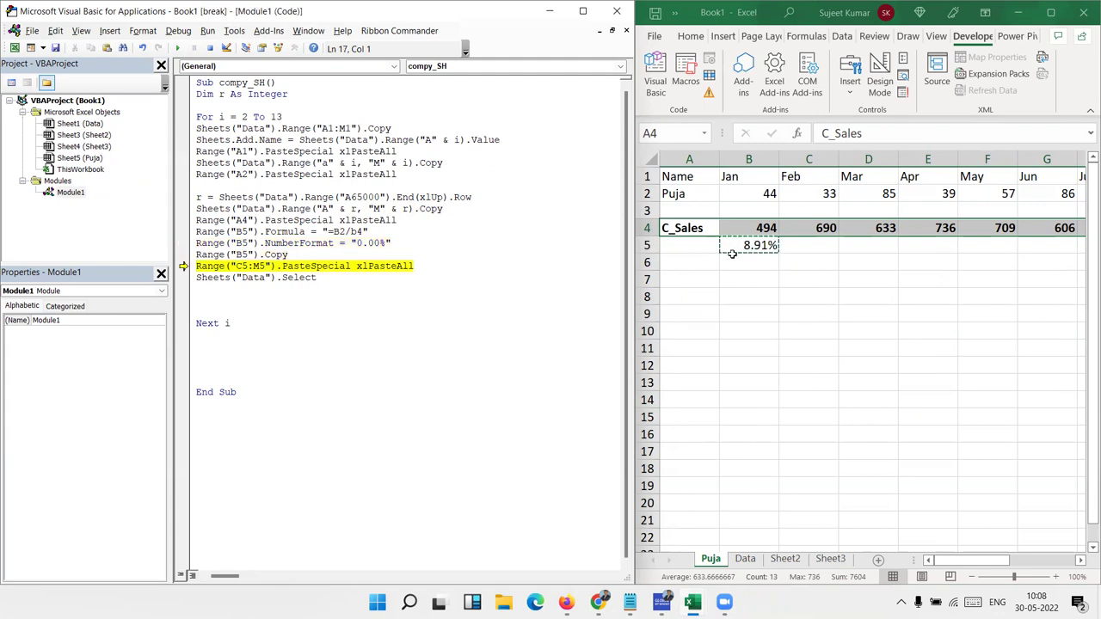
key("F8")
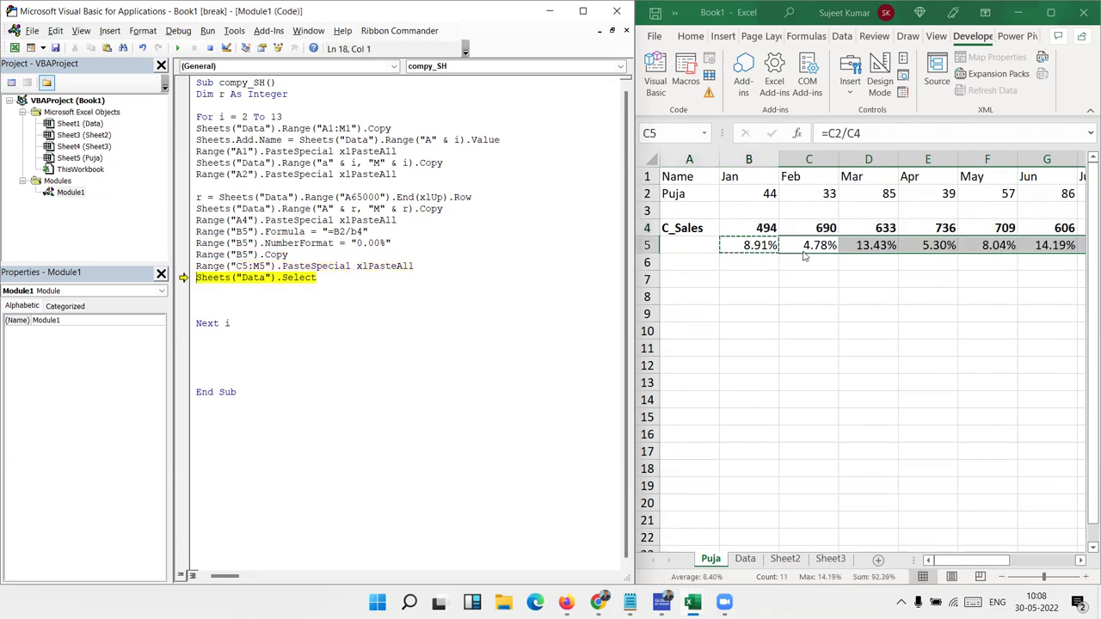
left_click_drag(957, 560, 1046, 579)
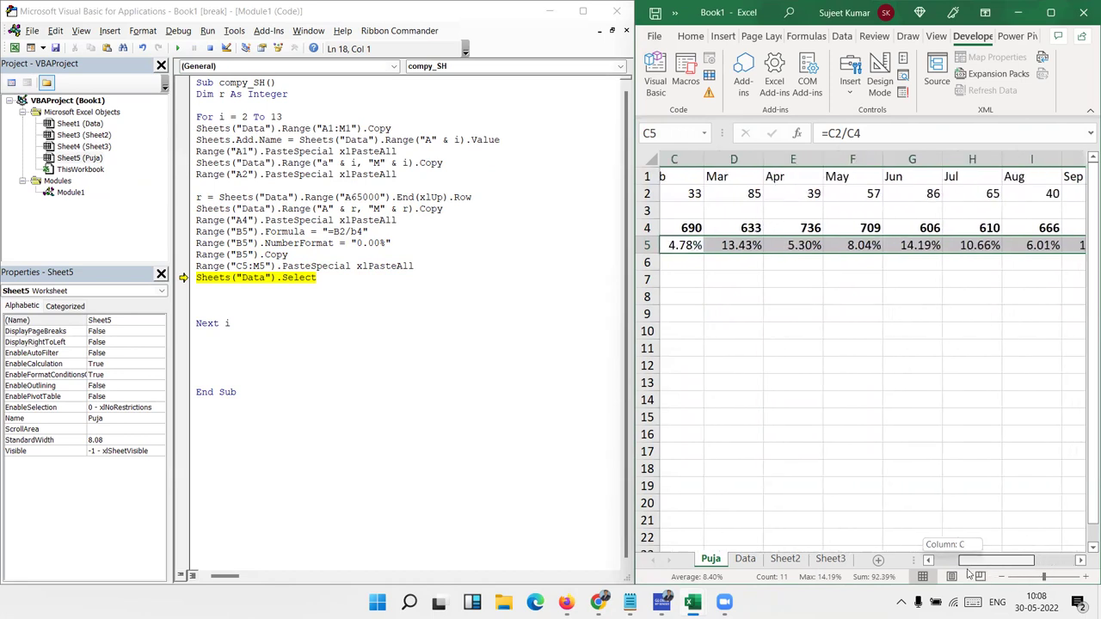
left_click_drag(1047, 579, 988, 578)
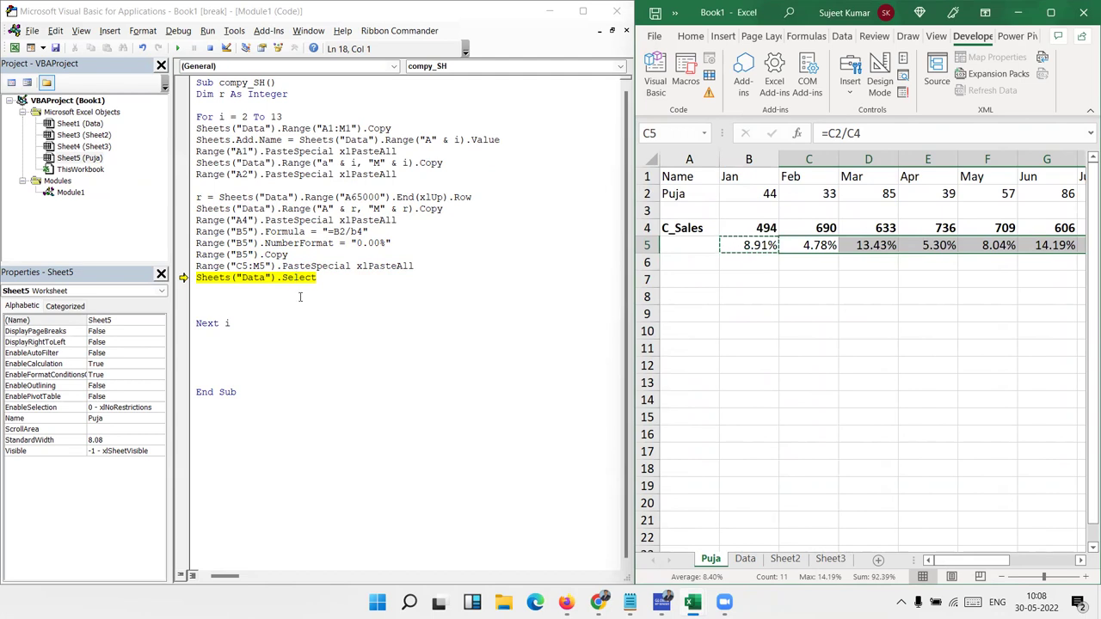
key("F8")
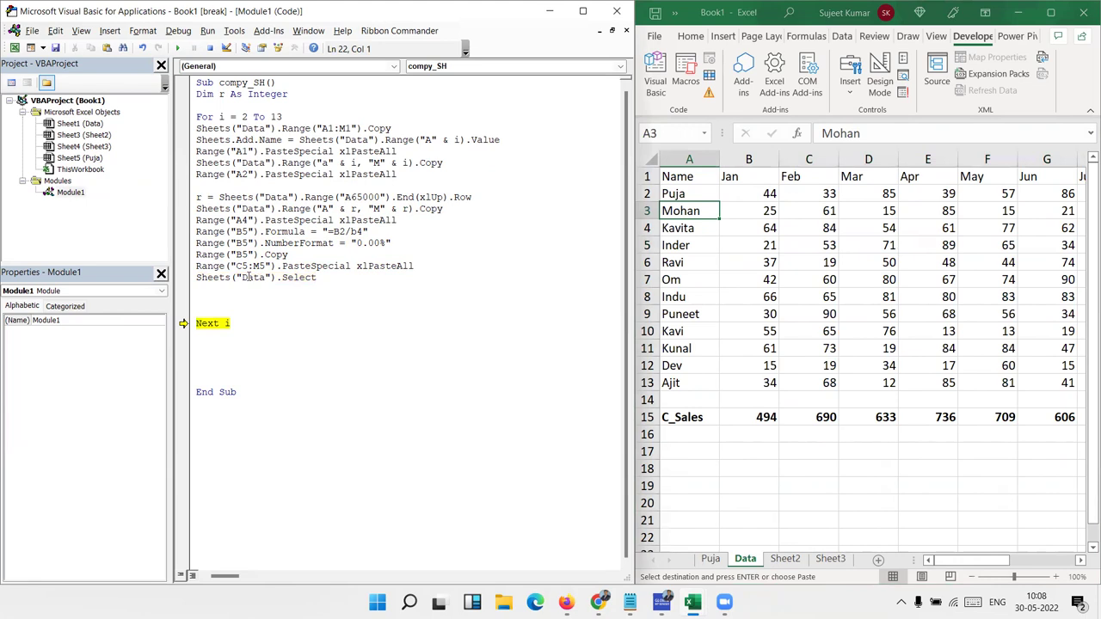
Run the rest of compy_SH, check the new per-person sheets, then reopen the VBA editor.
left_click(178, 48)
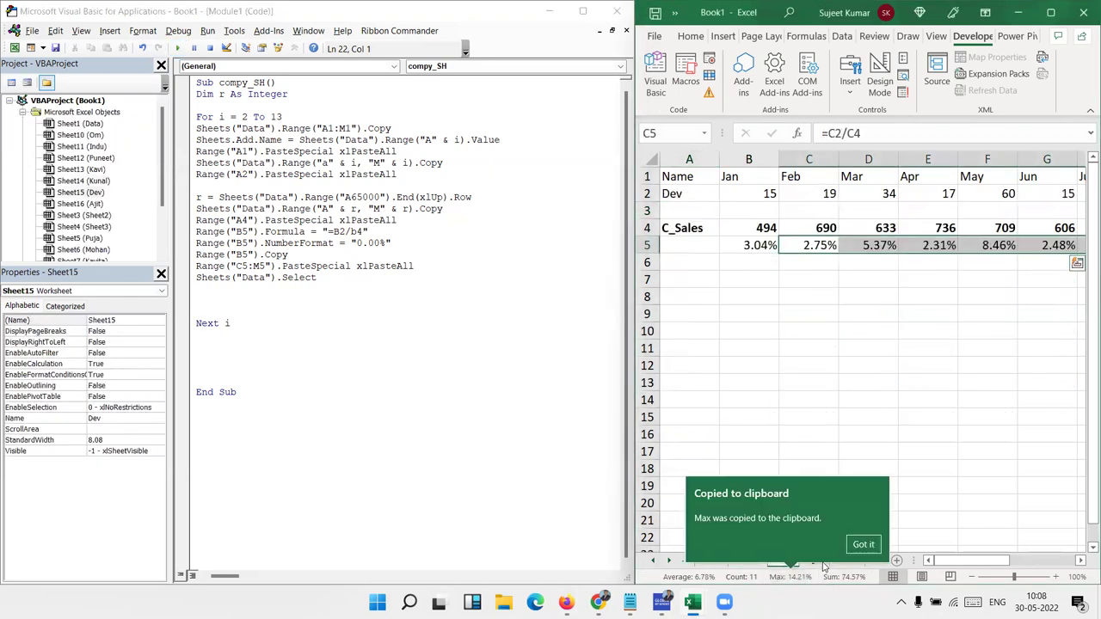
left_click(731, 437)
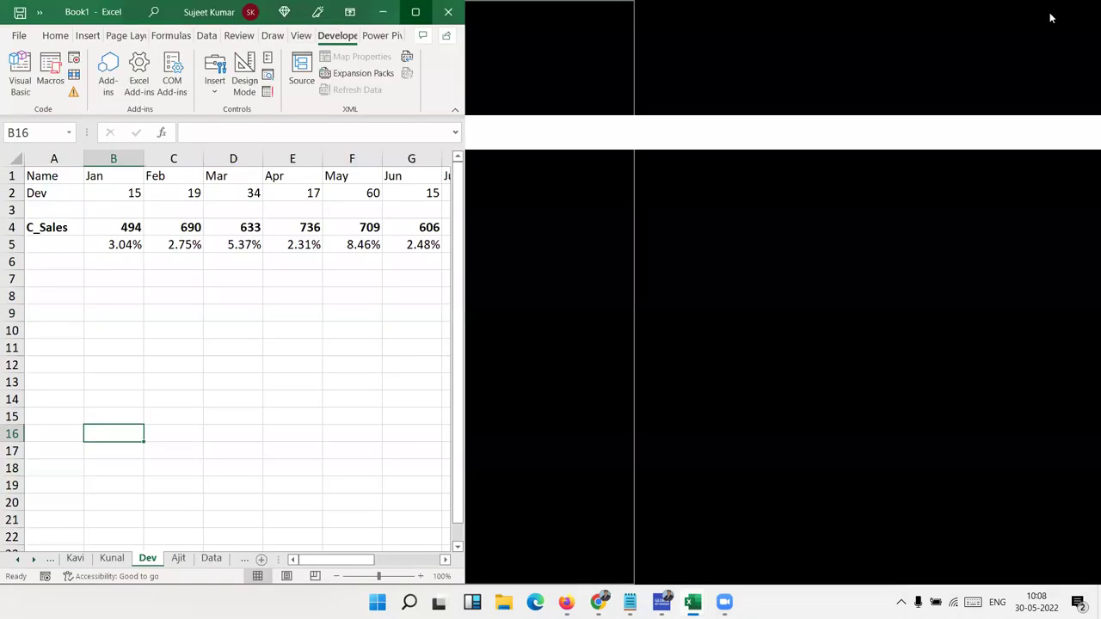
left_click(1050, 12)
key("alt+F11")
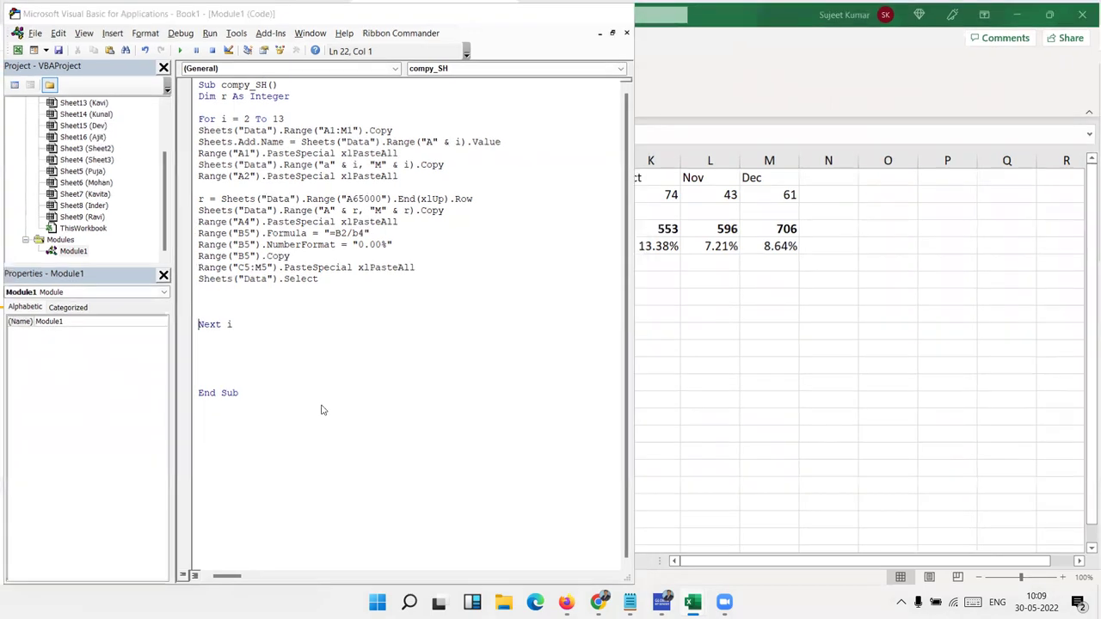
Minimize all windows with Windows+D to show the desktop.
key("super+d")
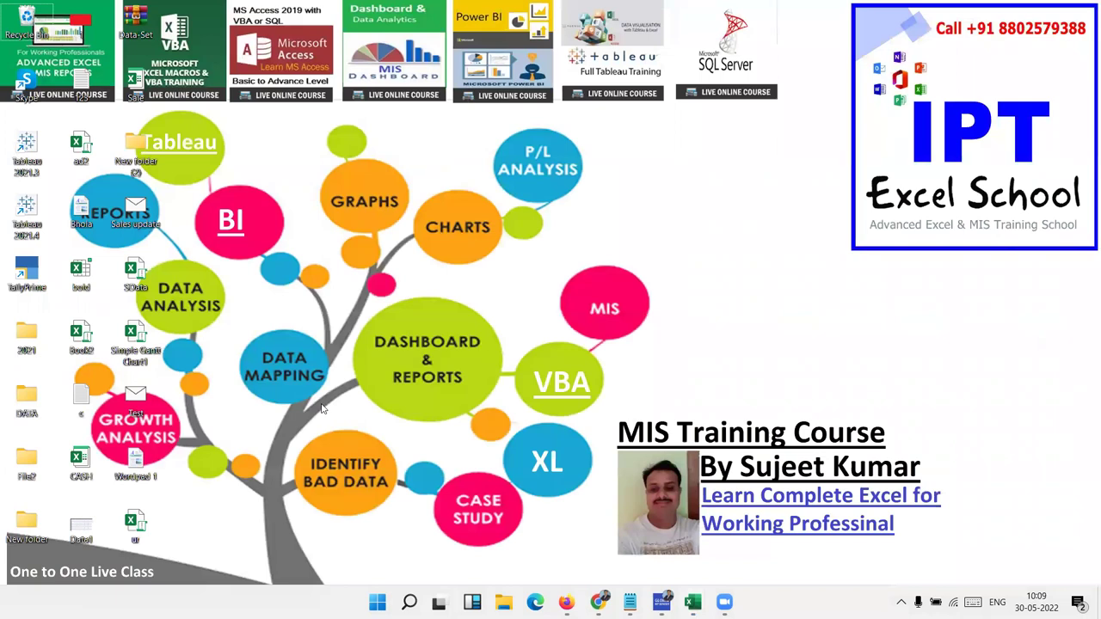